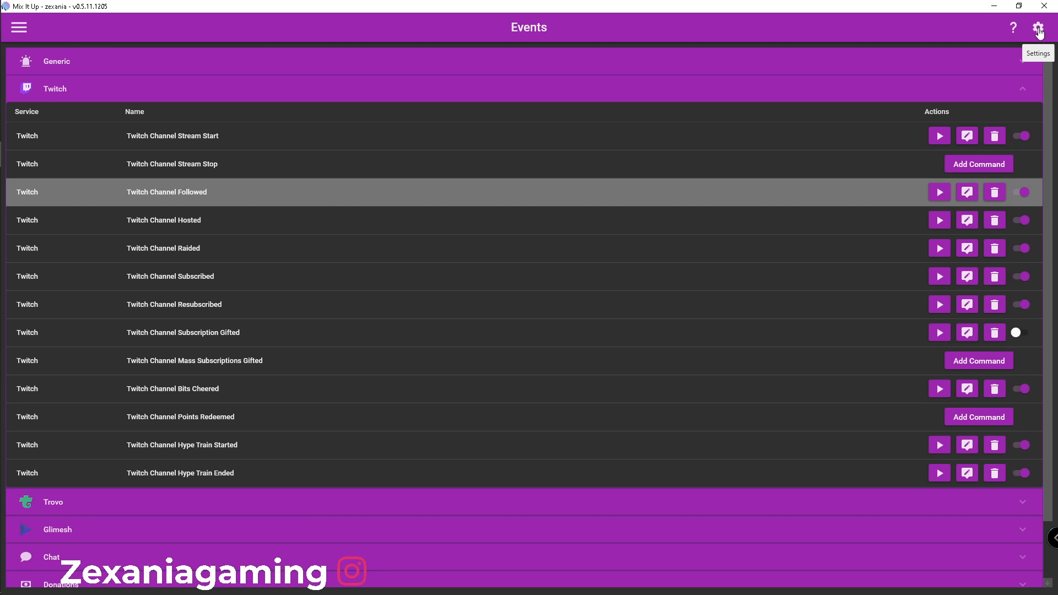
Review the general settings, including the Update Preview Program option, and return to the events list
click(1038, 29)
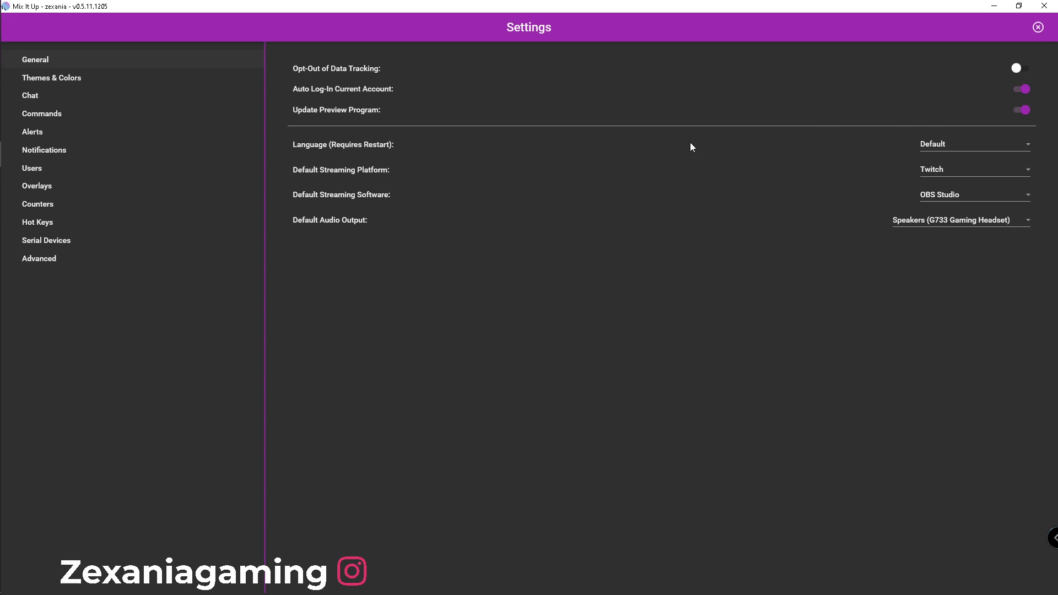
mouse_move(331, 119)
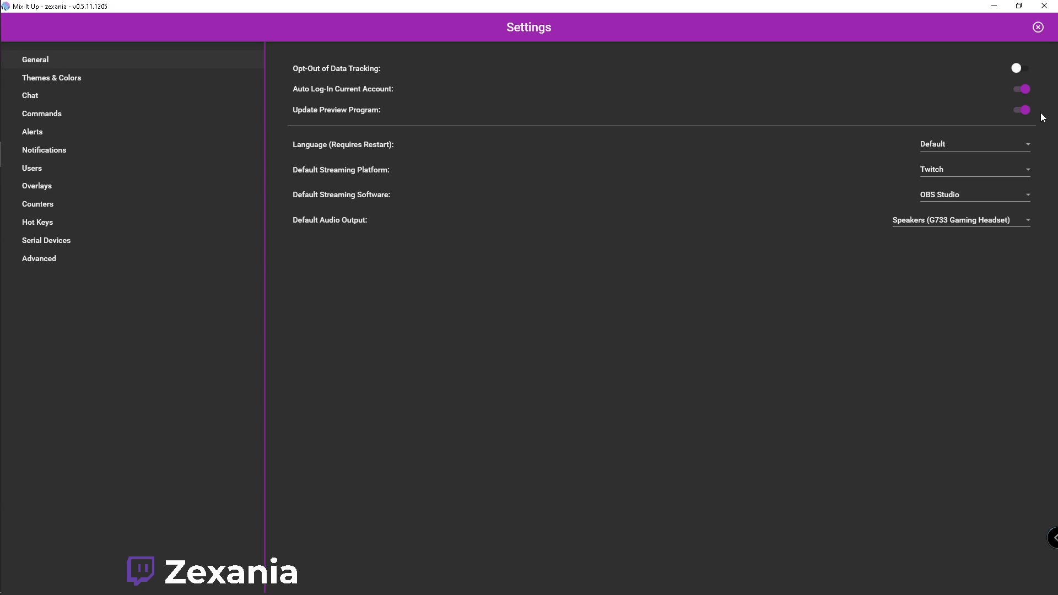
mouse_move(1025, 114)
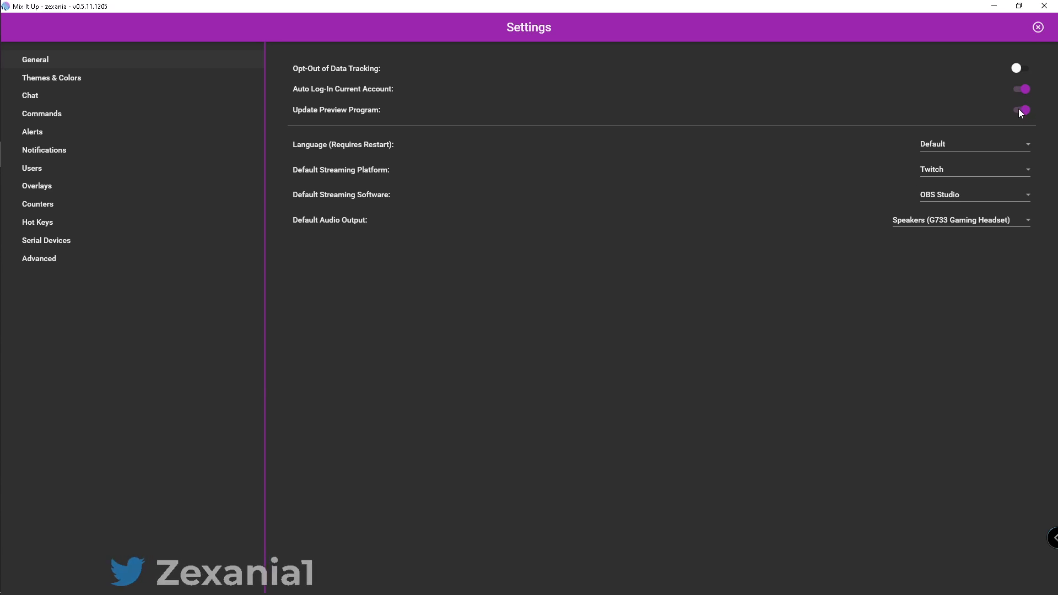
click(1037, 29)
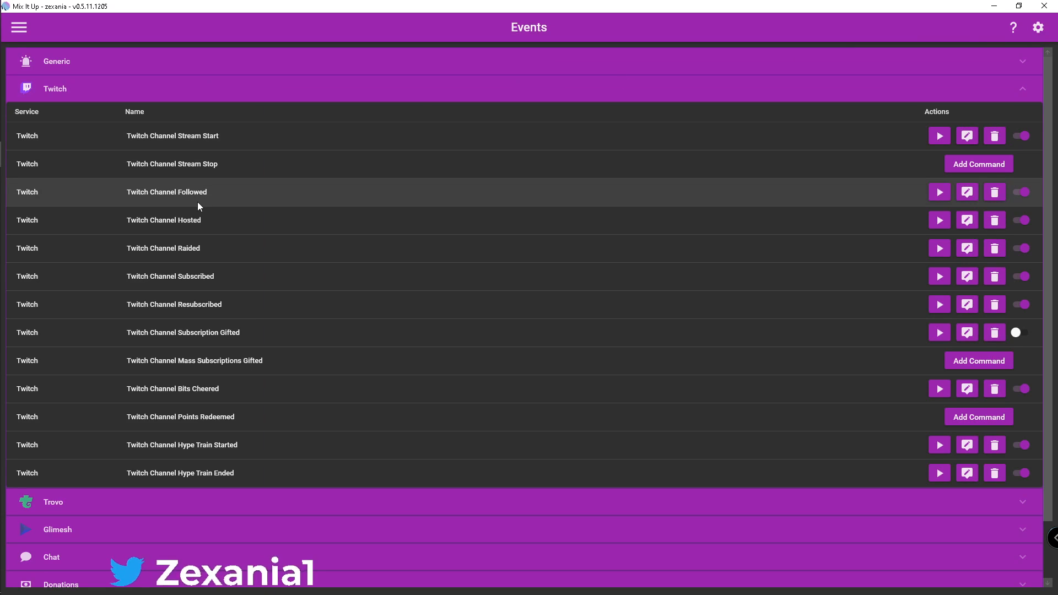
Collapse the Twitch events group and go to the Services page
click(197, 205)
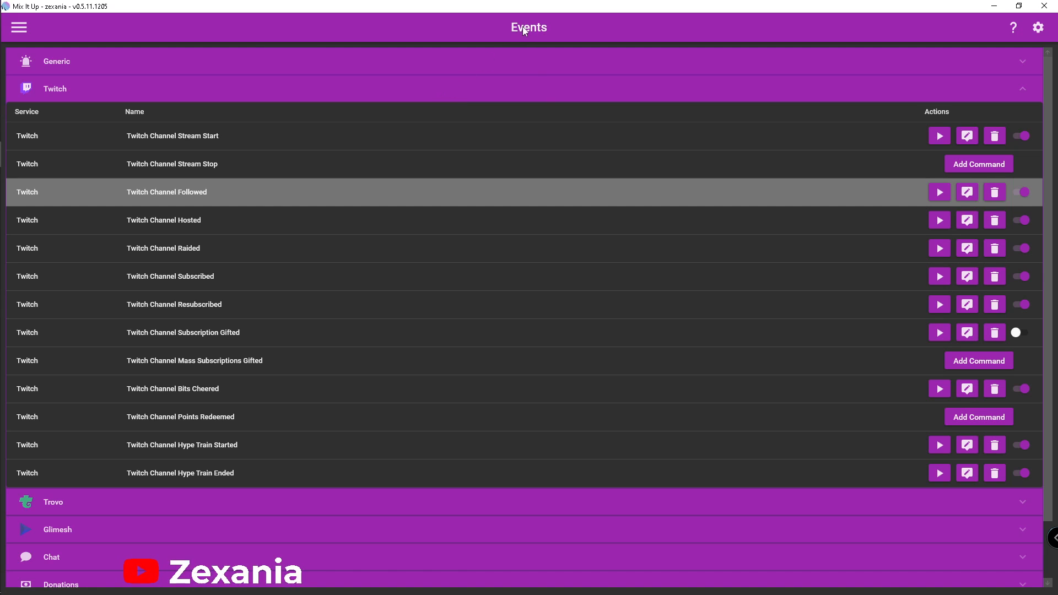
click(542, 94)
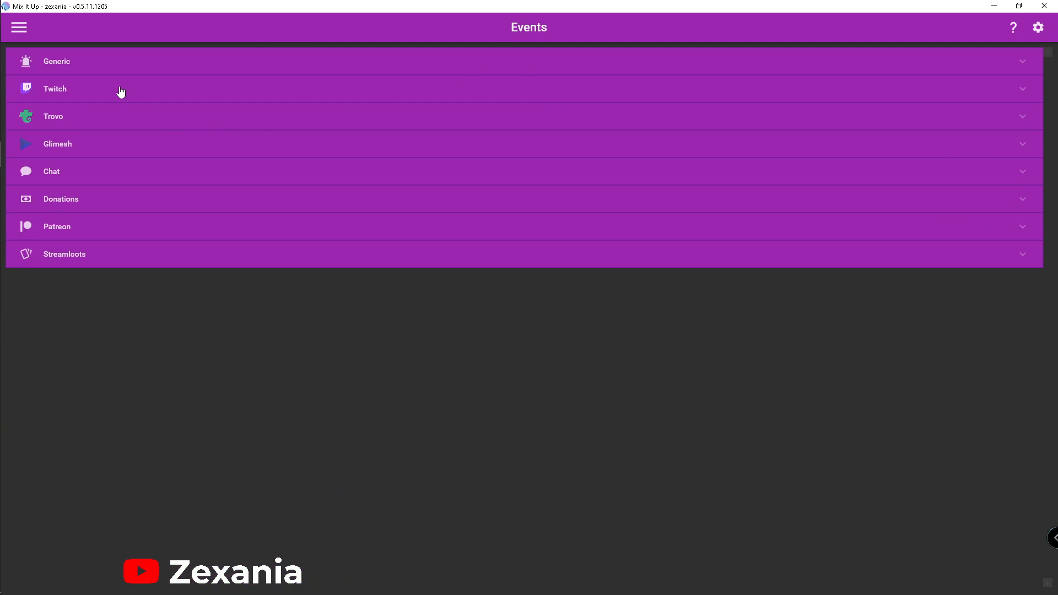
click(22, 32)
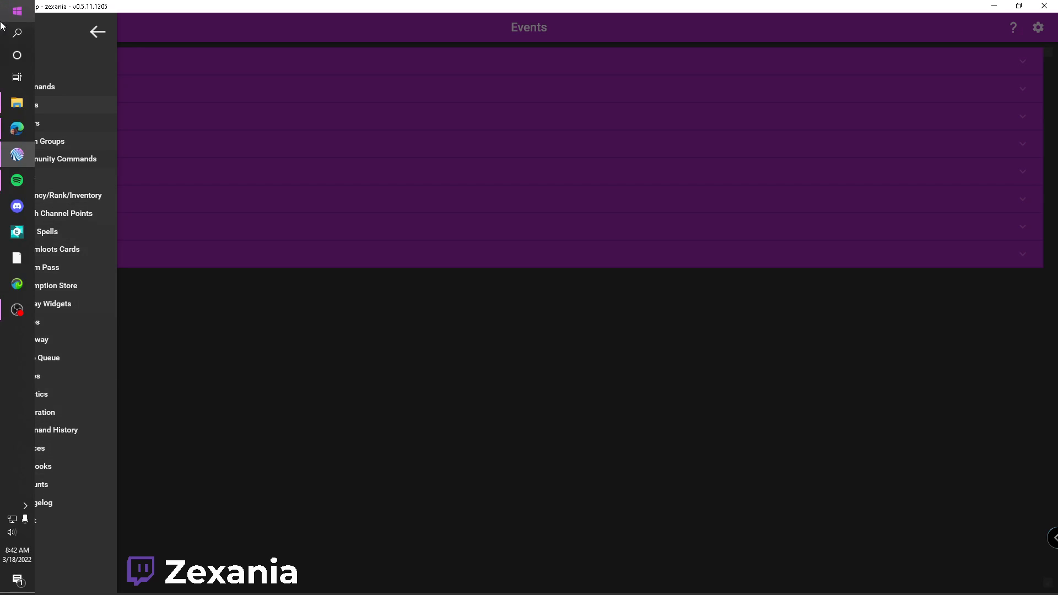
click(41, 449)
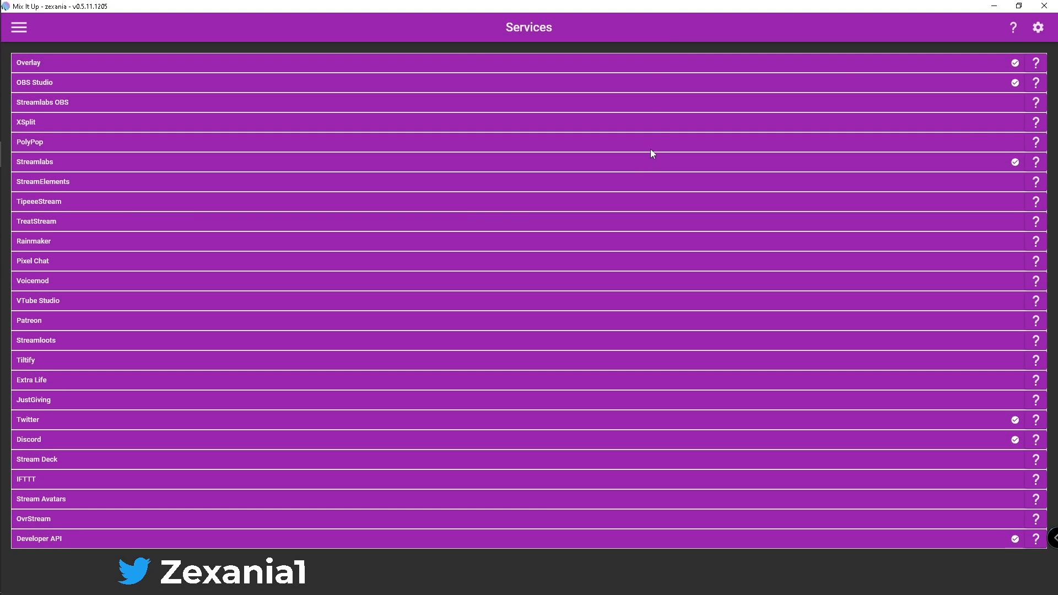
Review the connection details of the Overlay and OBS Studio services, collapsing each one again
click(623, 64)
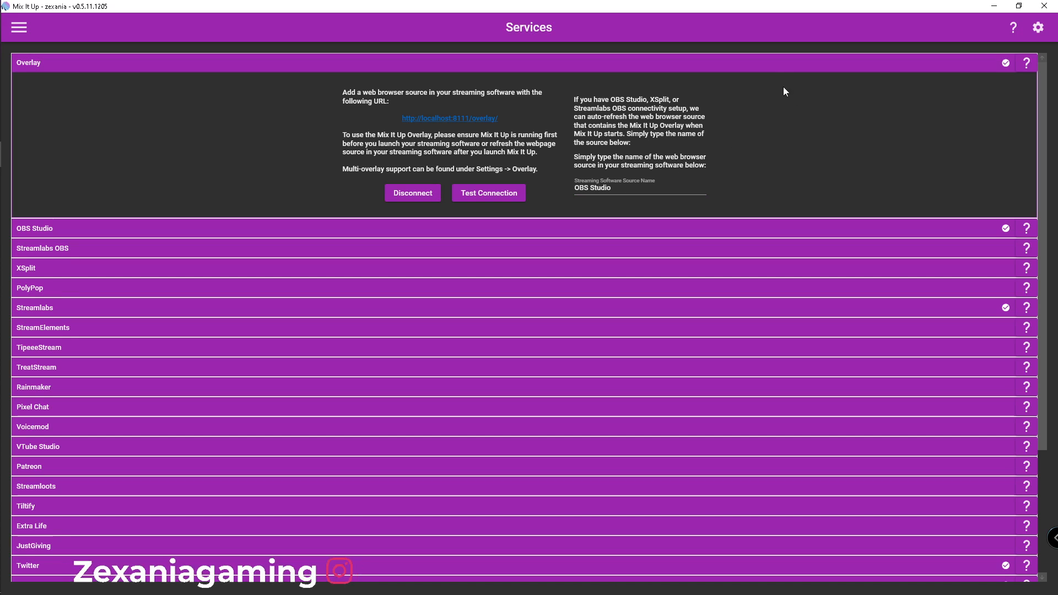
click(791, 63)
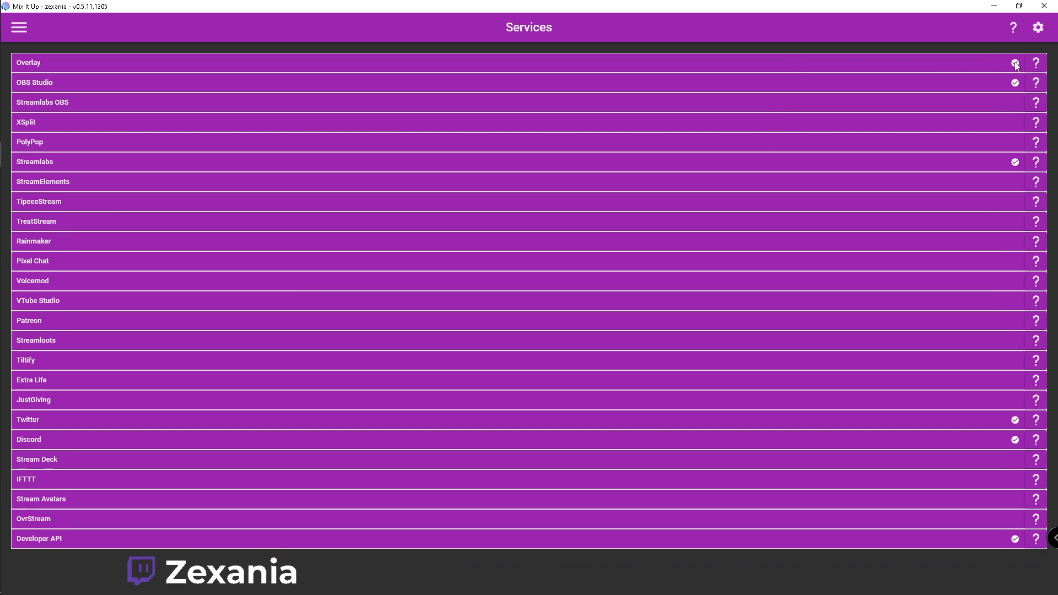
click(664, 69)
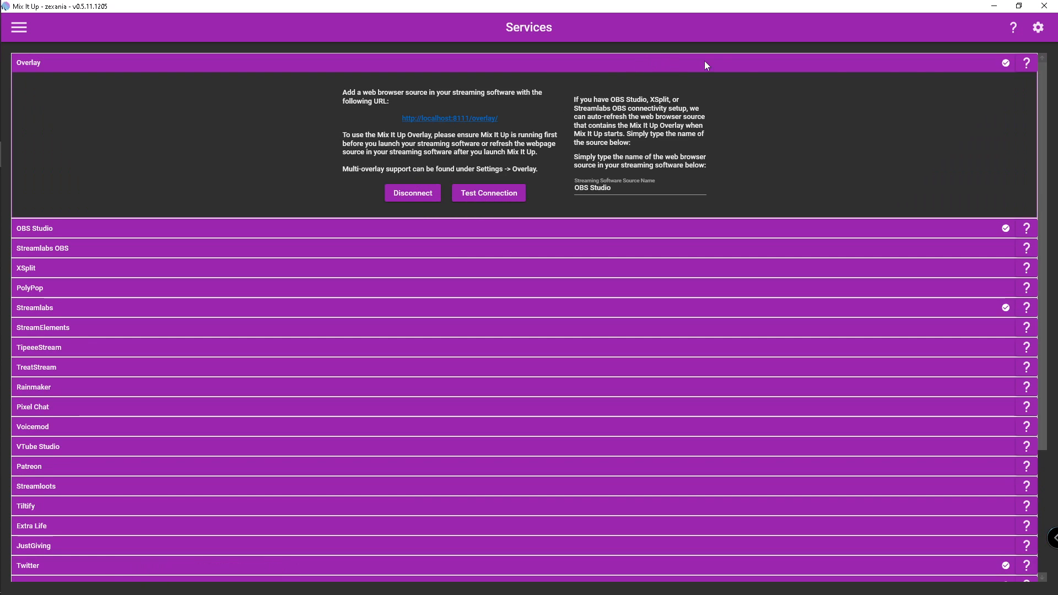
click(836, 64)
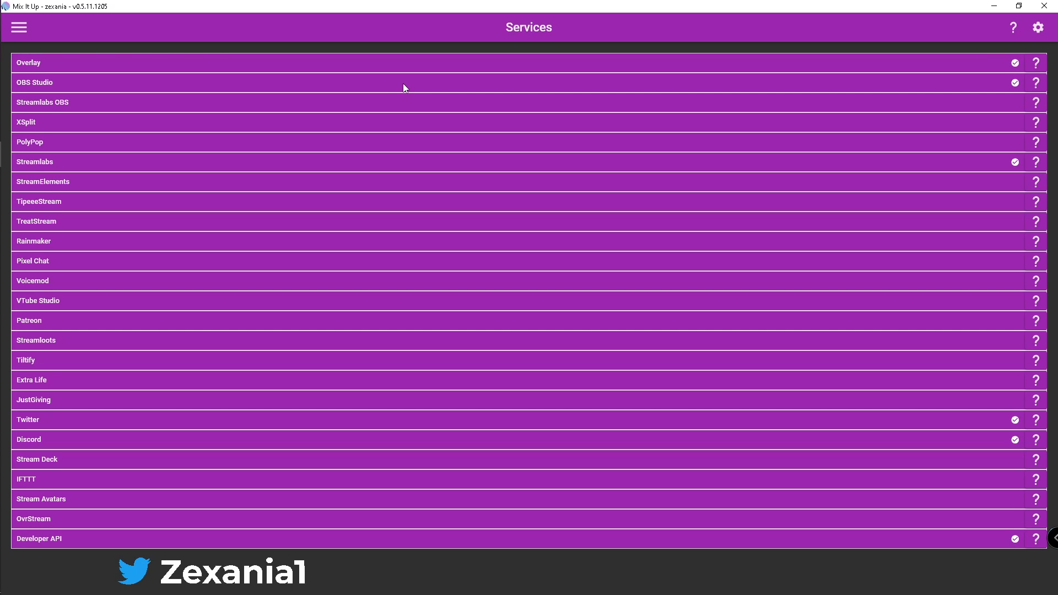
click(686, 87)
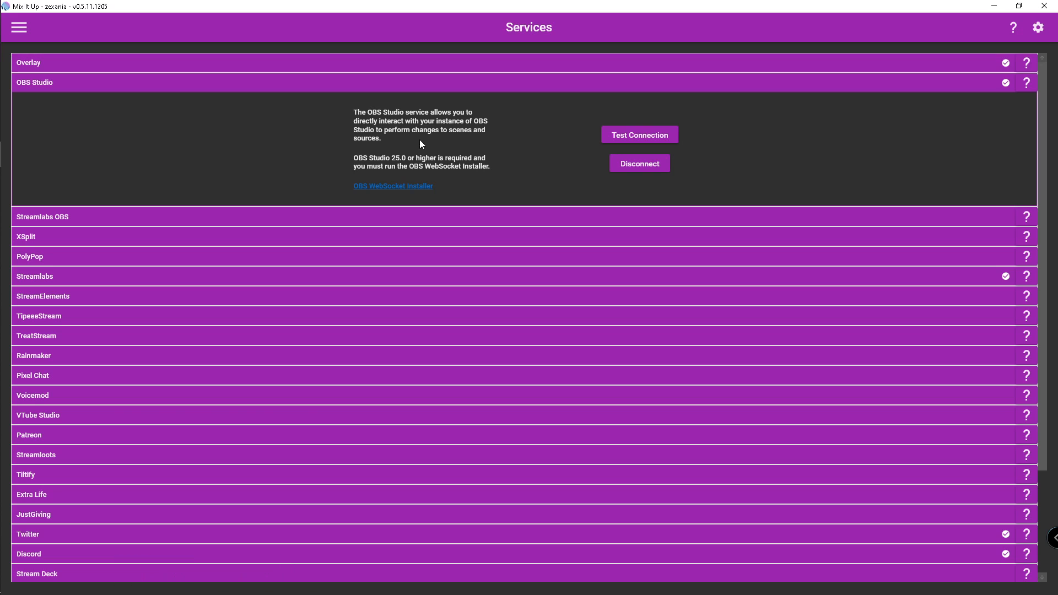
click(584, 83)
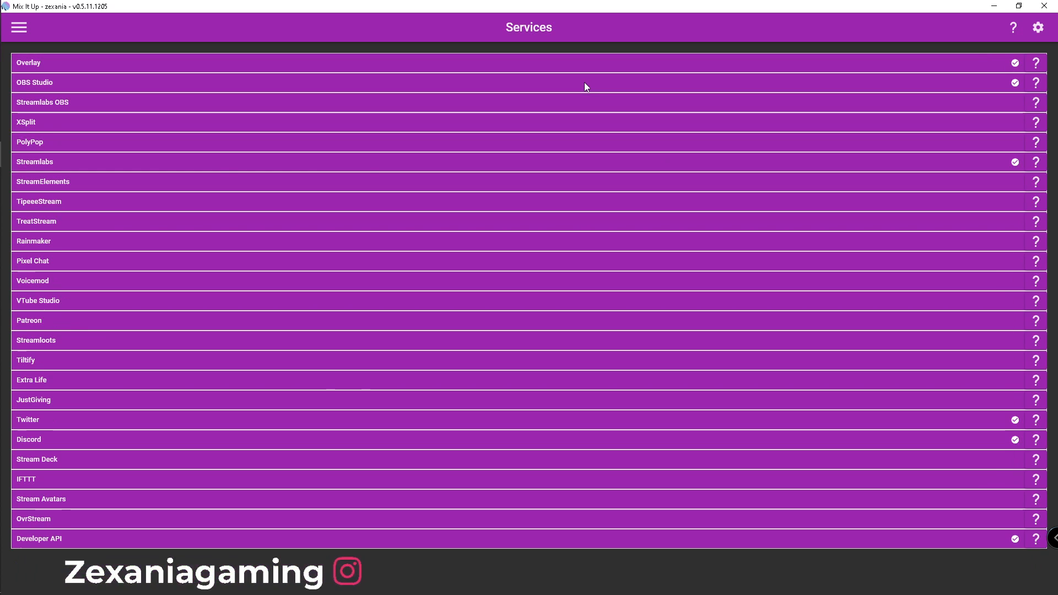
Review the connection details of the Streamlabs, Twitter and Discord services, collapsing each one again
click(551, 163)
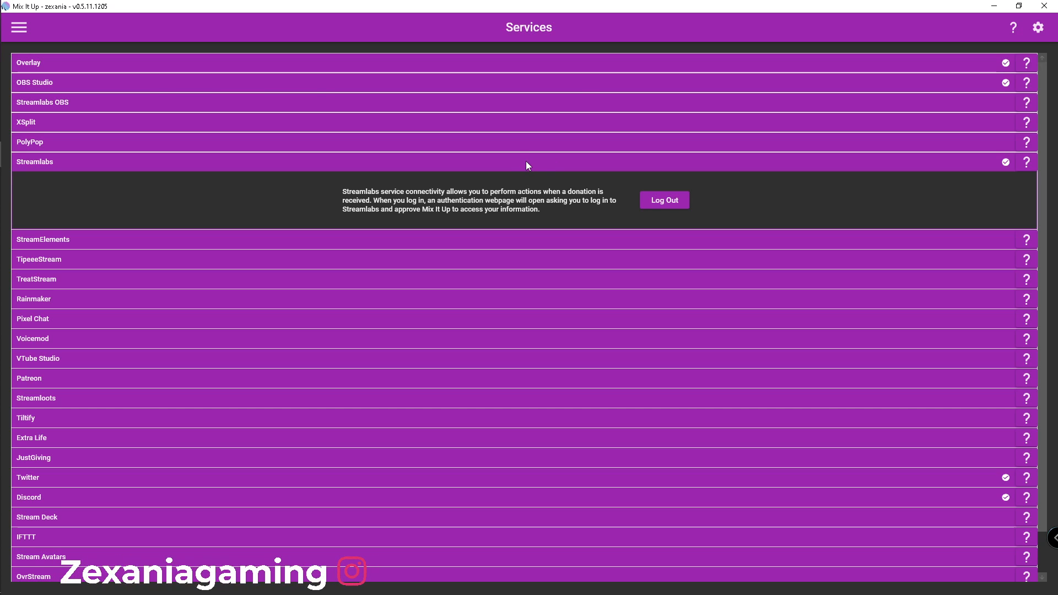
click(526, 161)
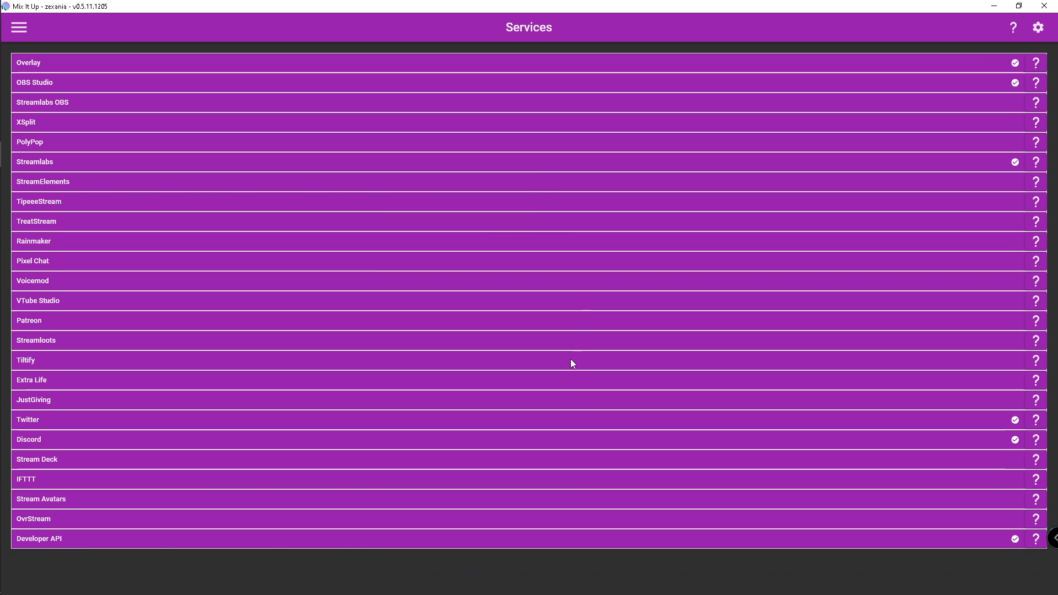
click(402, 421)
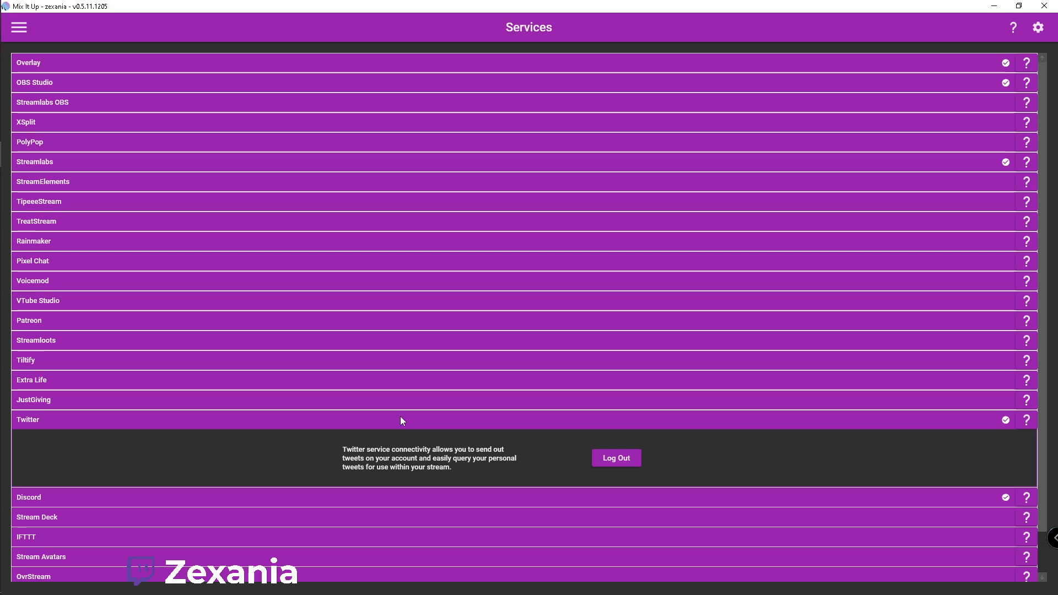
click(447, 419)
click(441, 441)
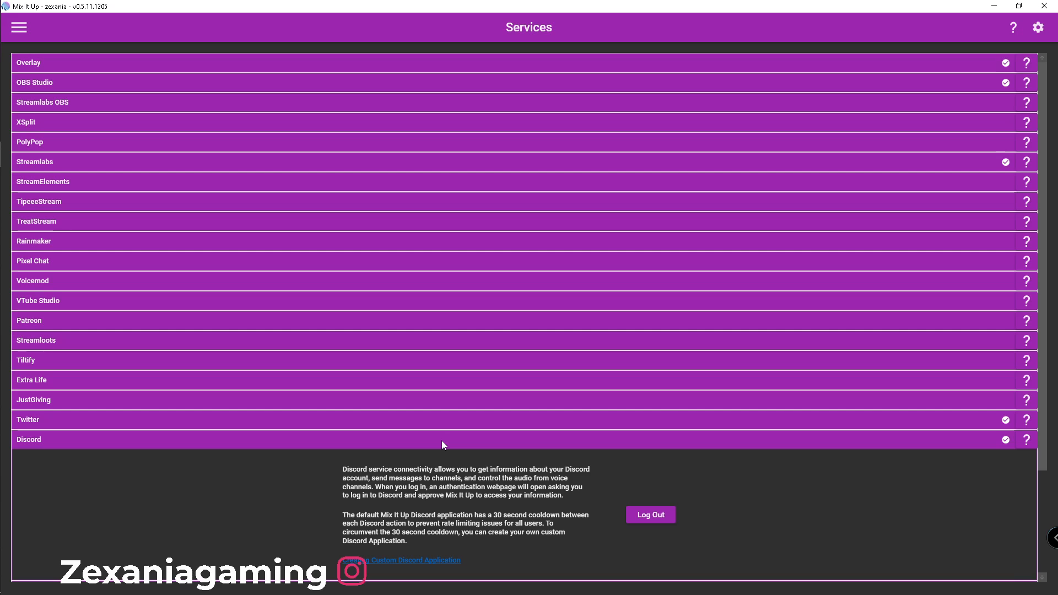
click(442, 441)
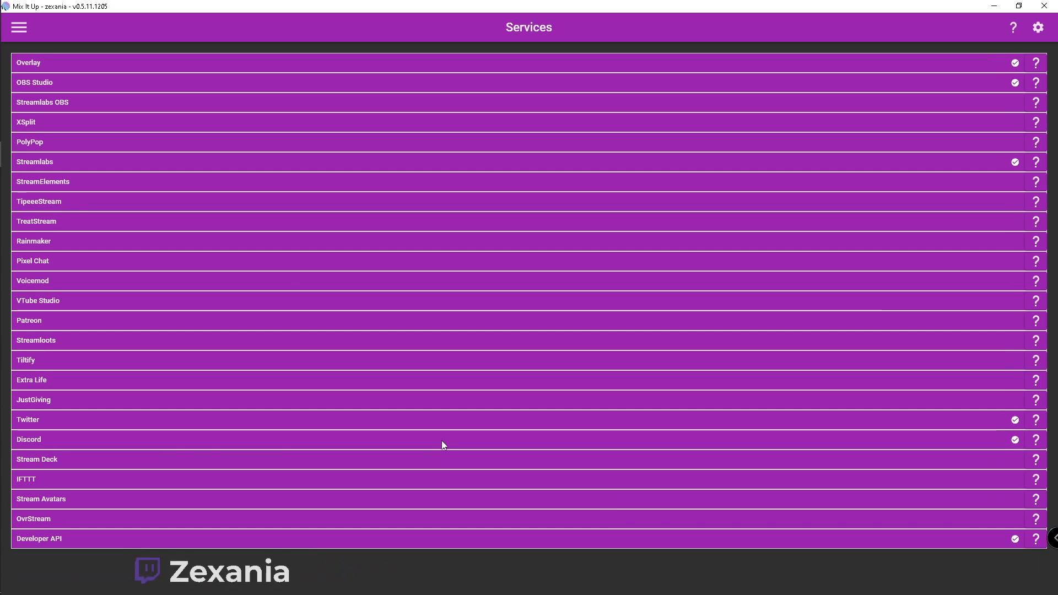
Return to the Events page and look through the Generic events group, then collapse it
click(21, 29)
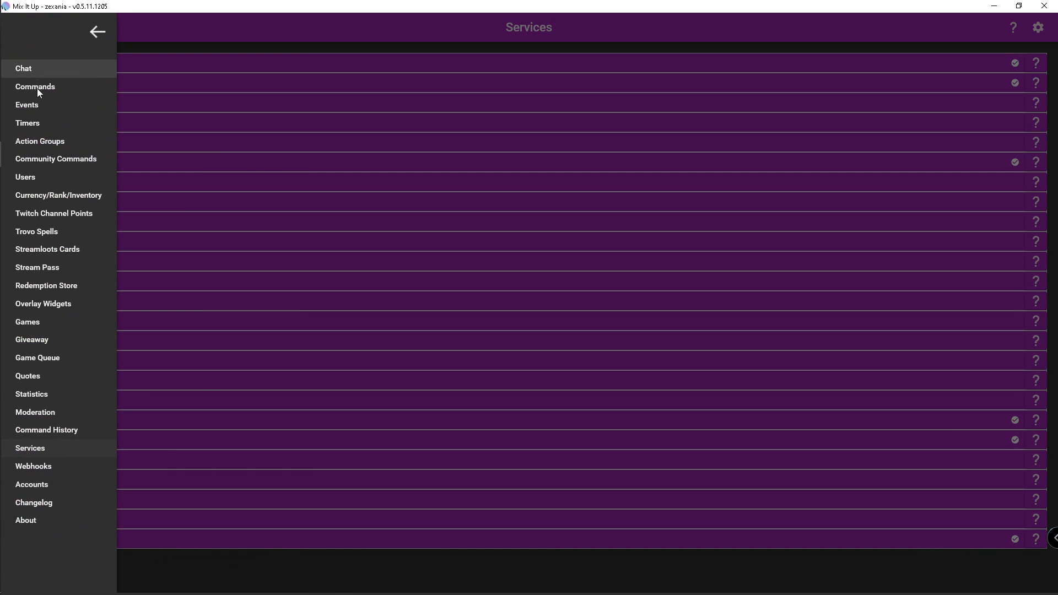
click(39, 105)
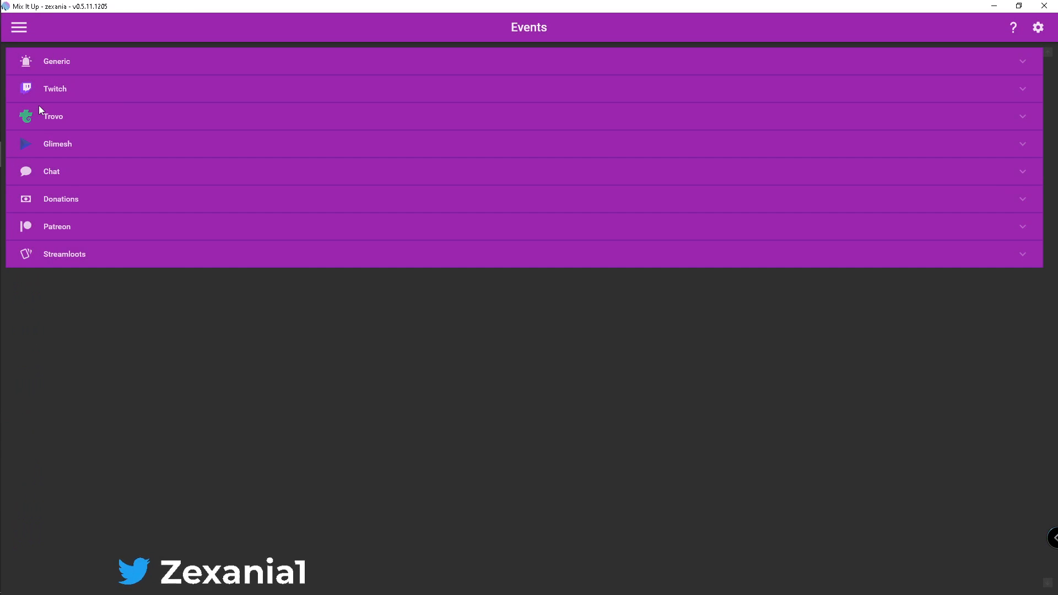
click(139, 72)
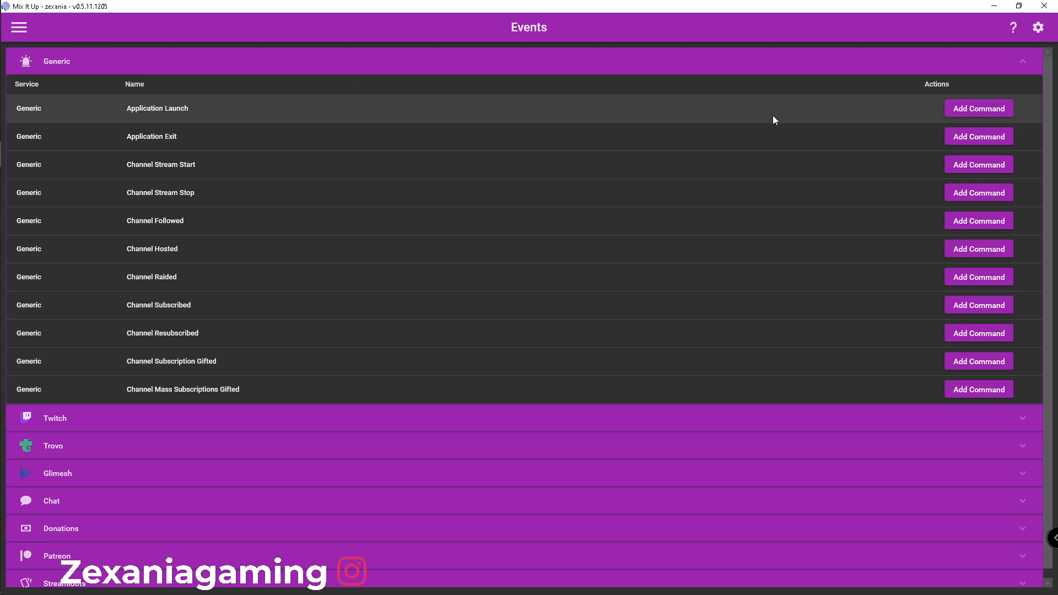
click(1026, 67)
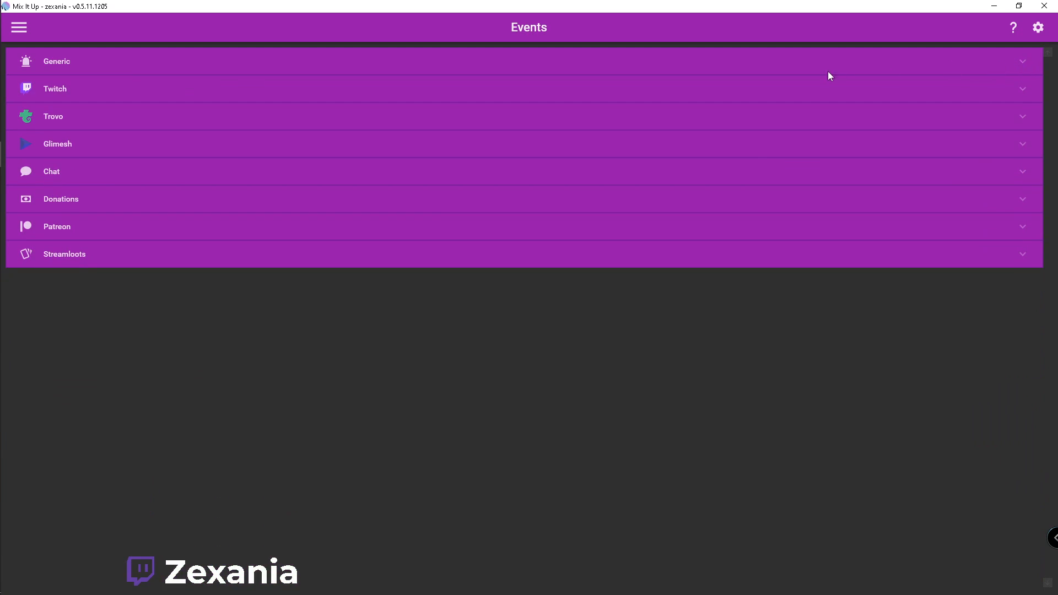
Expand the Twitch events and open the Twitch Channel Stream Start command for editing
click(1005, 94)
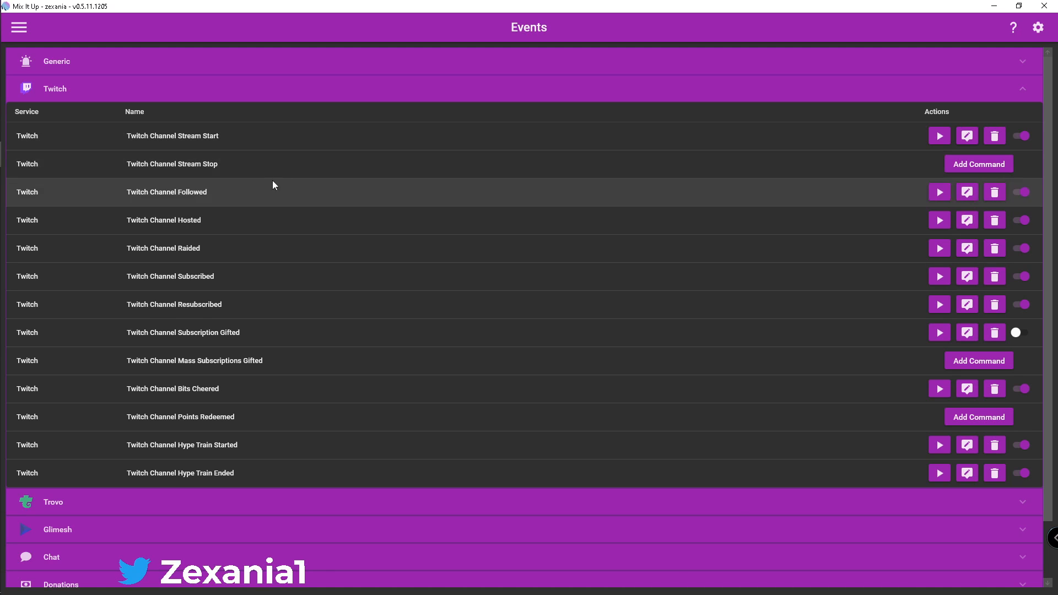
click(251, 136)
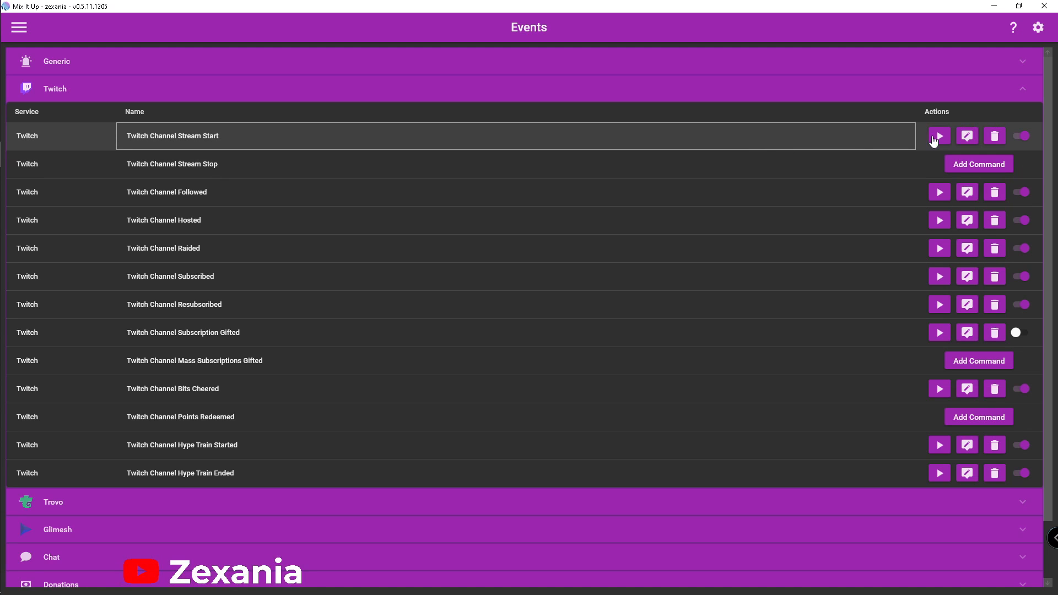
click(968, 138)
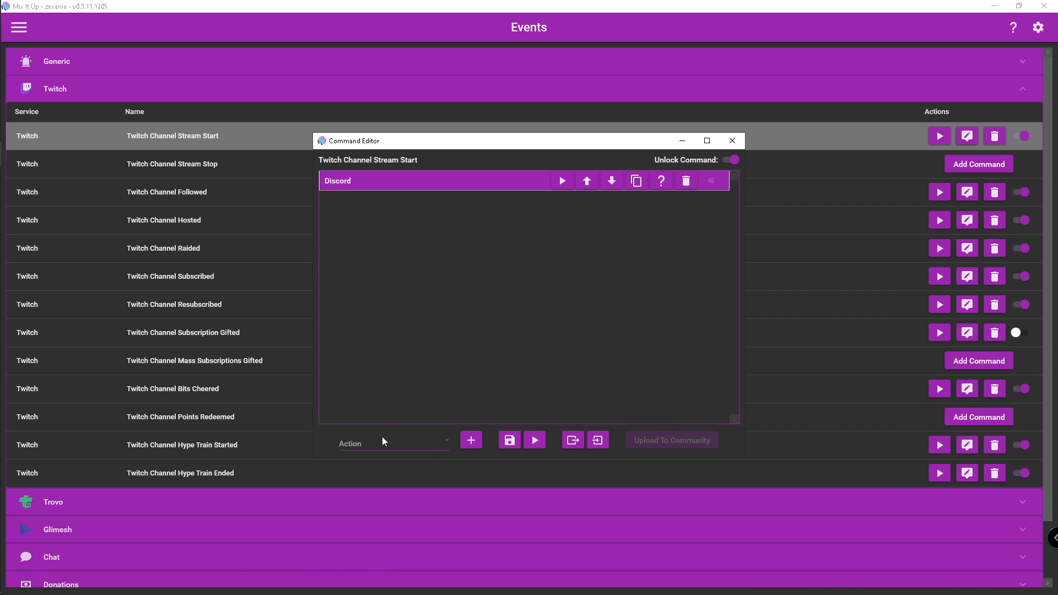
Choose Discord as the type of action to add to the stream start command
click(444, 441)
scroll(380, 382, down, 6)
scroll(393, 302, up, 4)
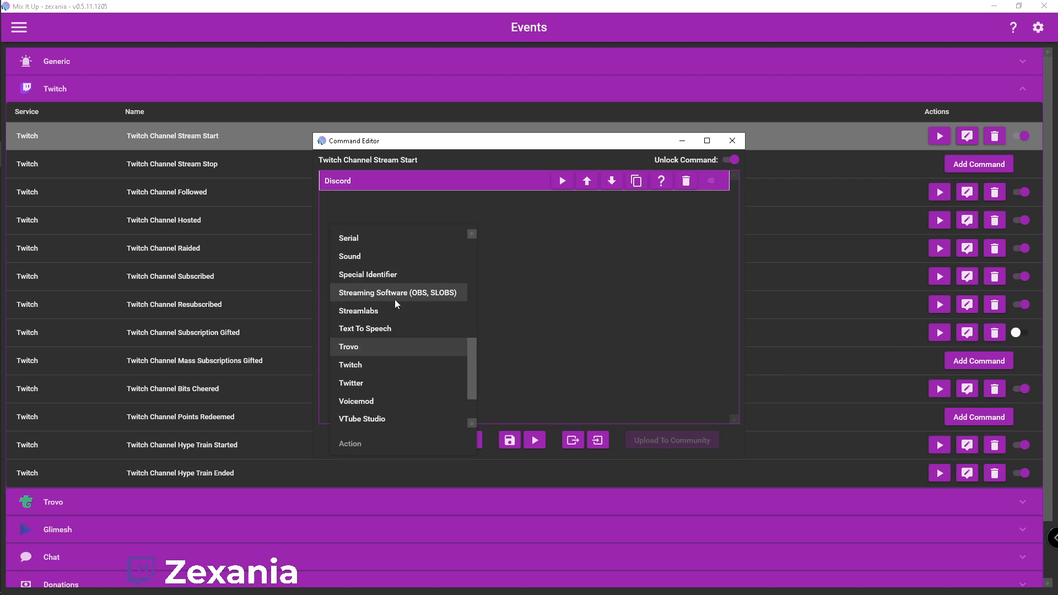
scroll(386, 345, up, 3)
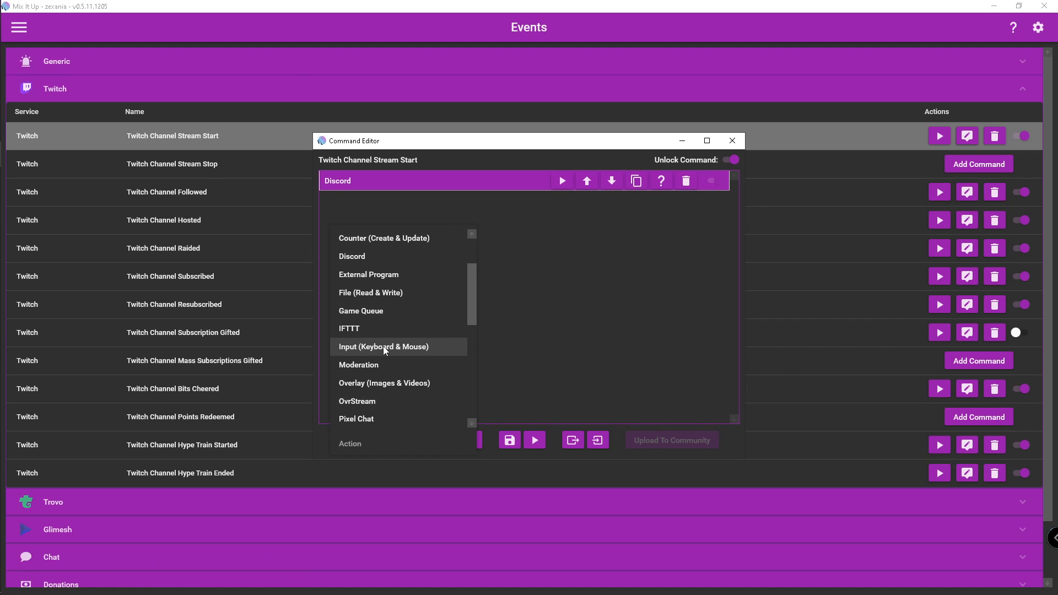
click(387, 259)
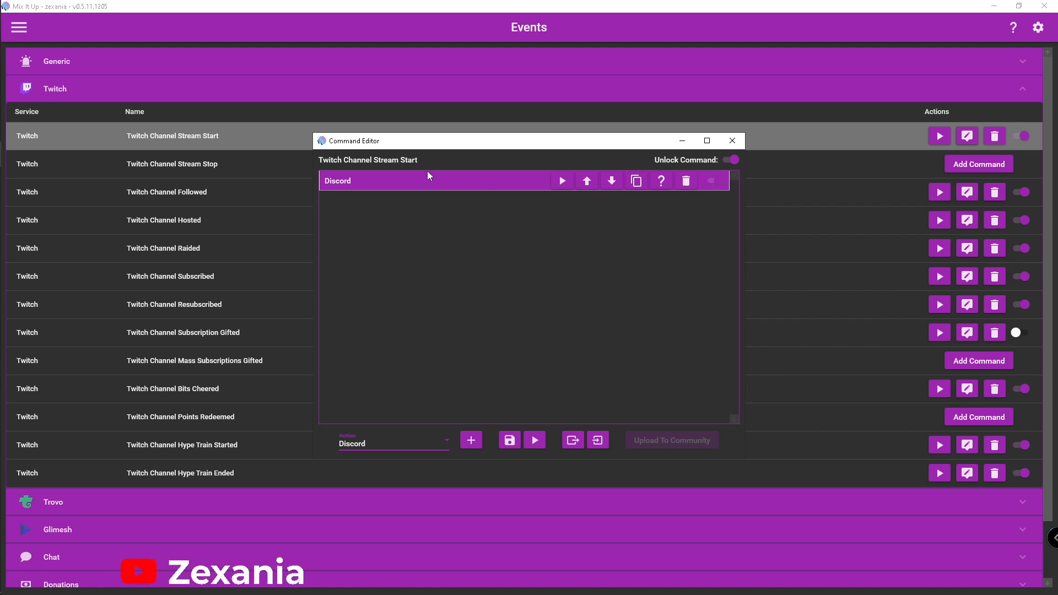
Expand the command's existing Discord action and choose Send Message as what it does
click(478, 181)
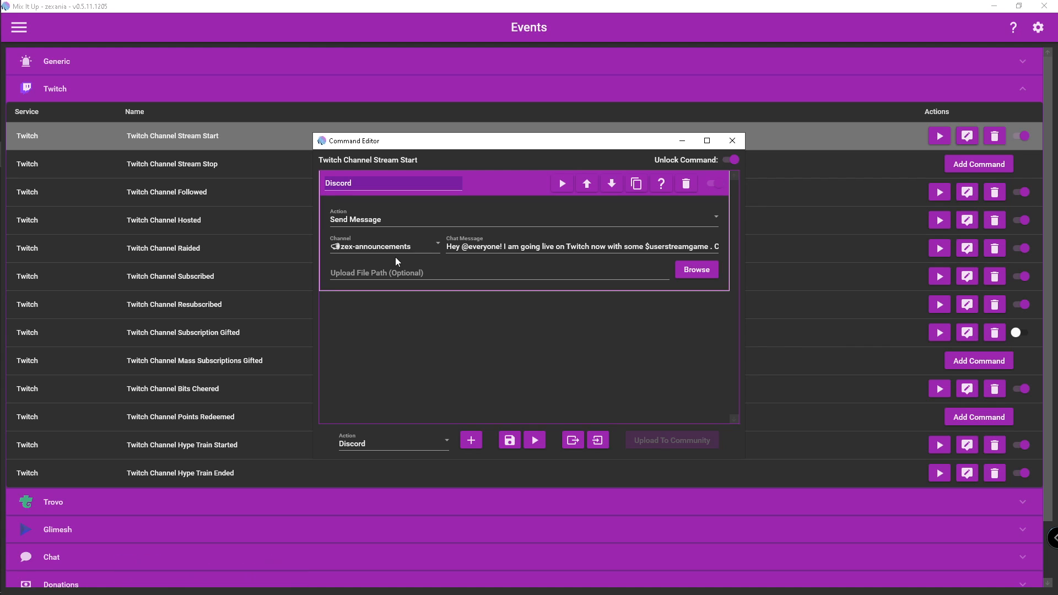
click(431, 222)
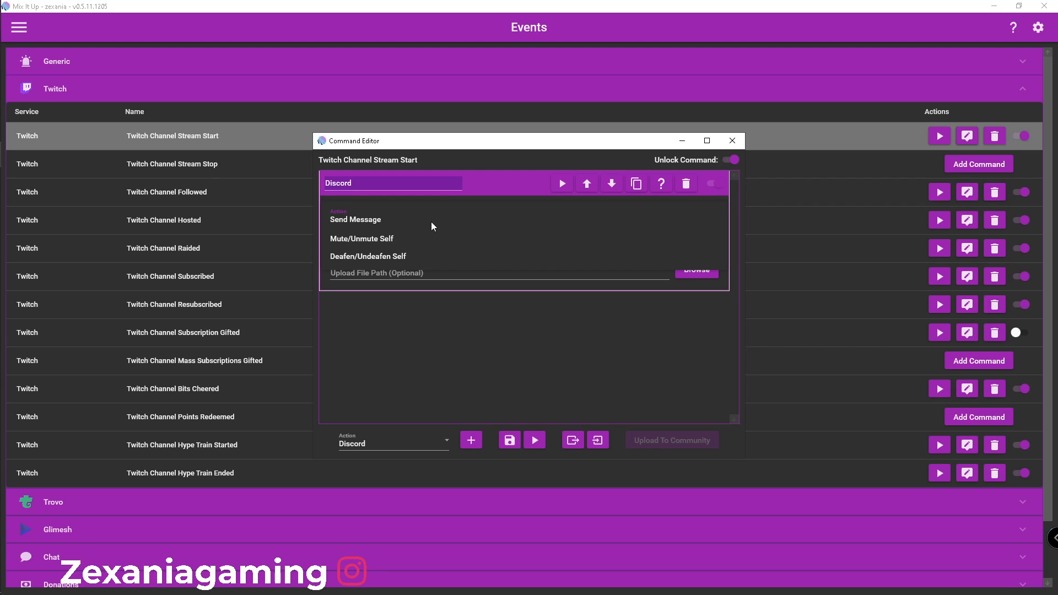
click(379, 220)
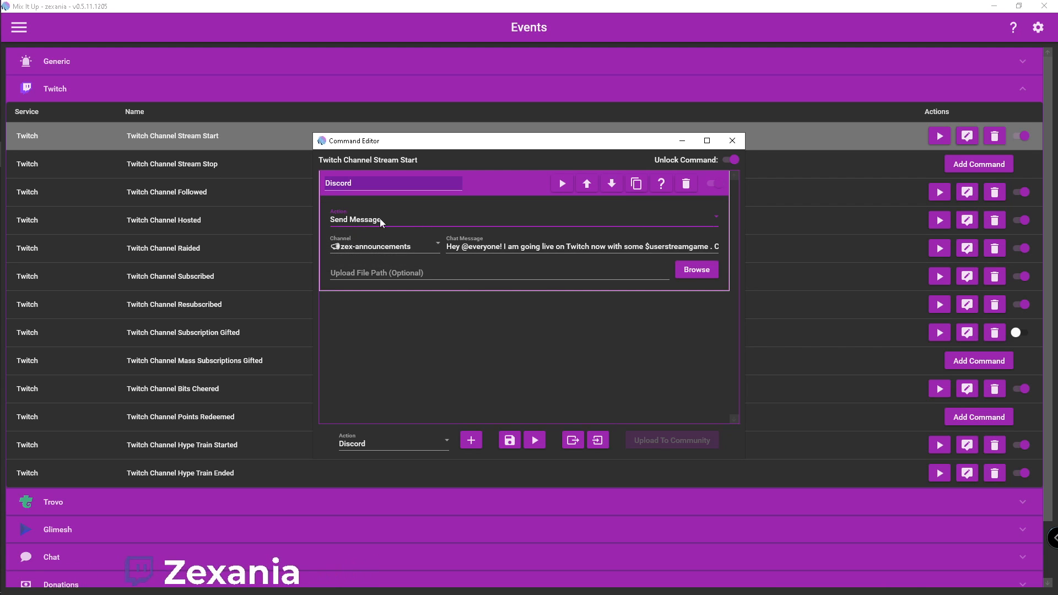
Look through the Discord channels available for the message and keep zex-announcements as the selected channel
click(428, 245)
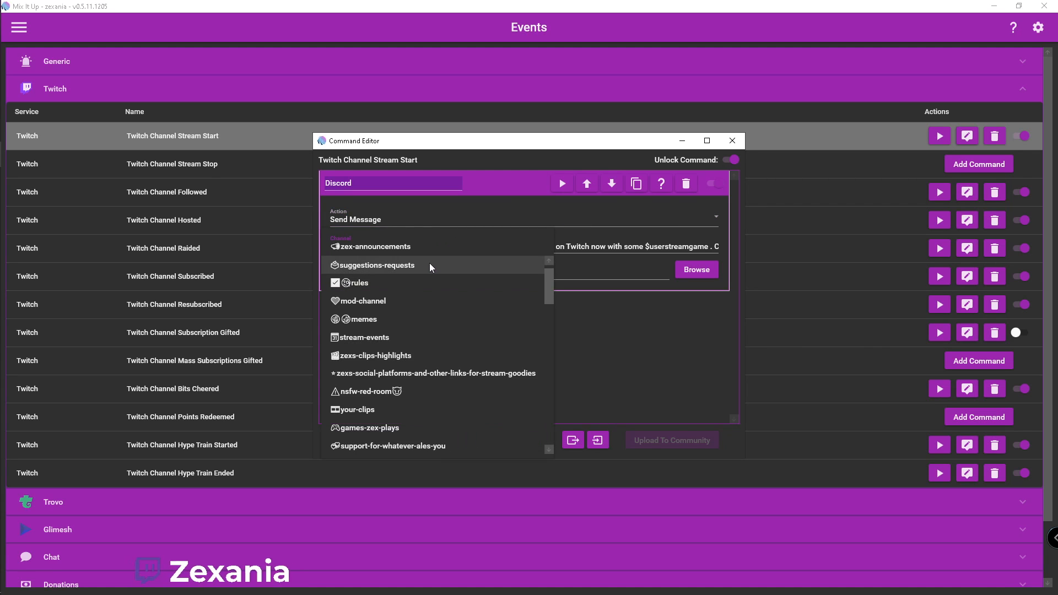
scroll(418, 319, up, 1)
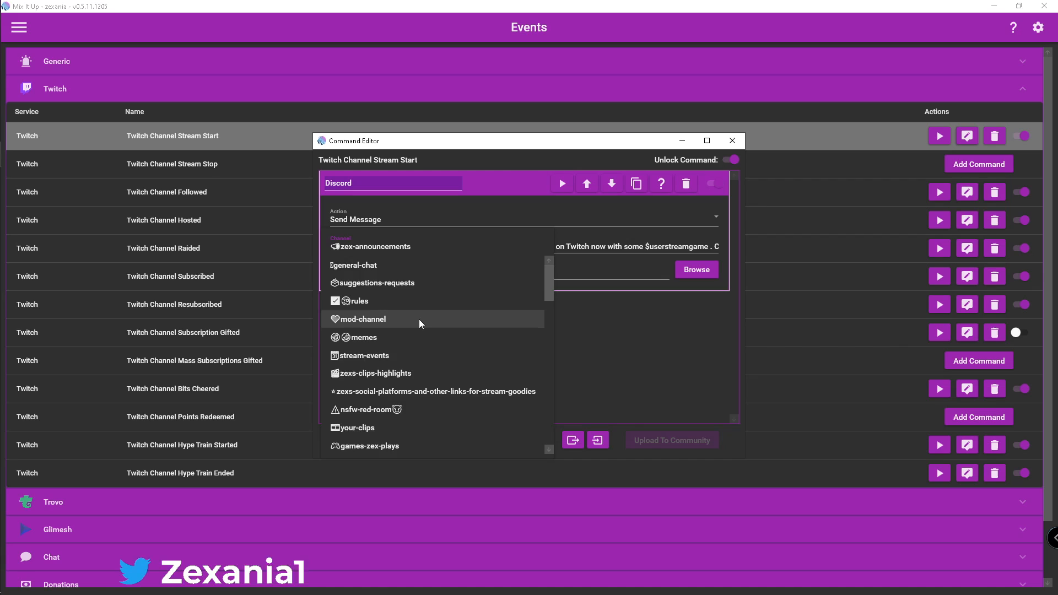
scroll(419, 319, down, 2)
scroll(418, 319, down, 2)
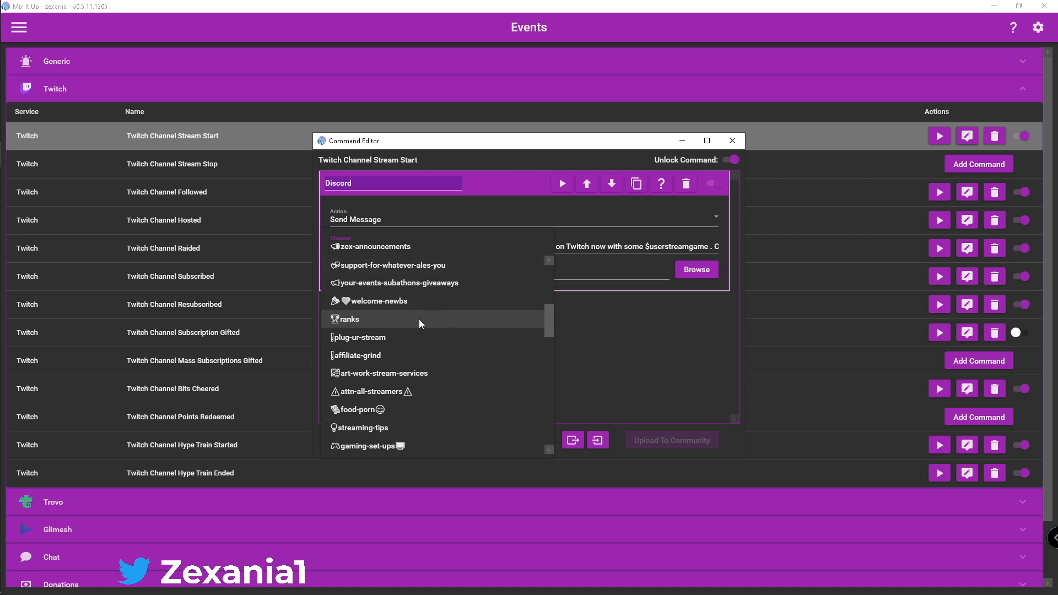
click(410, 243)
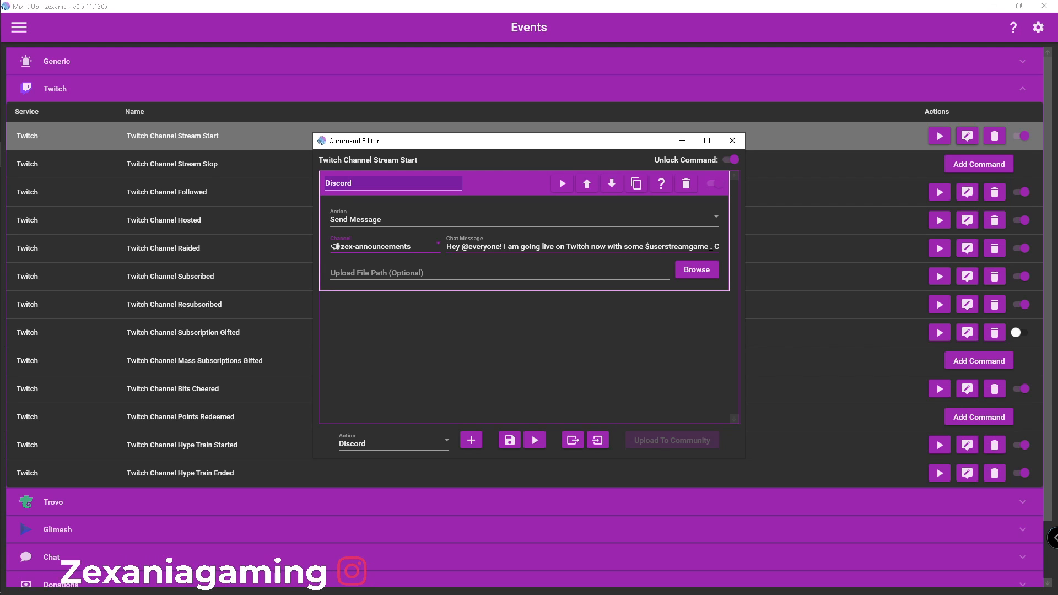
Read the Discord action's chat message through to its end, including the special identifiers it uses
click(711, 246)
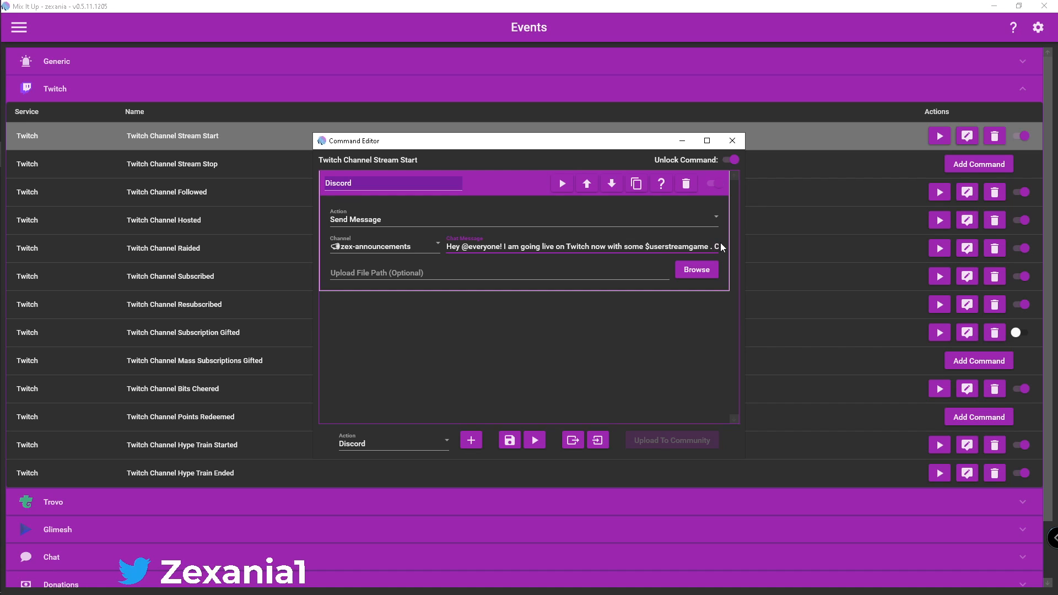
key(Right)
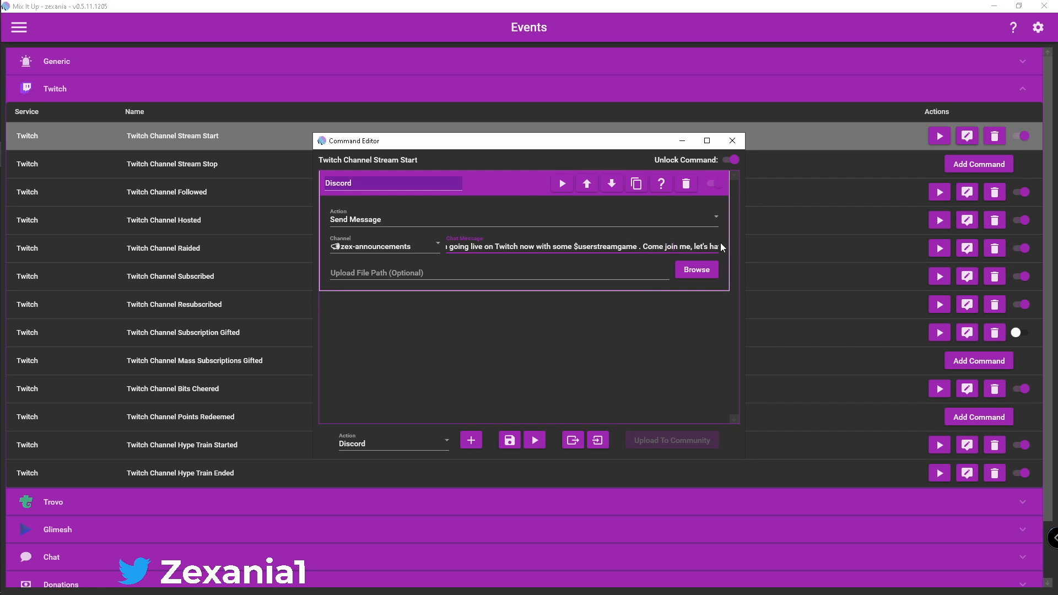
key(Right)
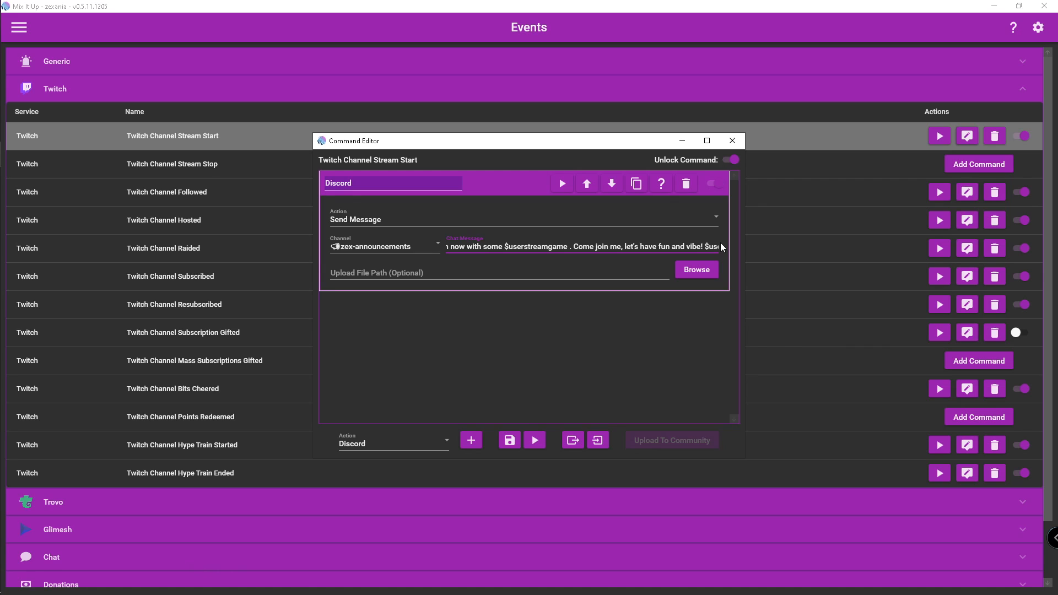
key(Right)
key(Right)
key(Right)
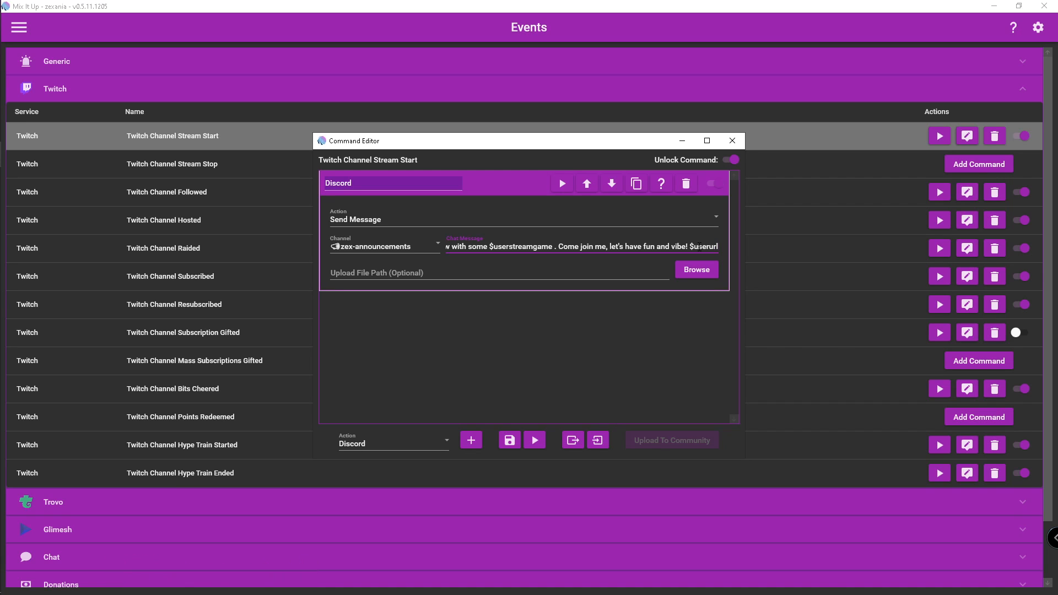
Switch to Discord, delete the existing Mix It Up go-live announcement from the testing channel, and minimize Discord
mouse_move(1, 318)
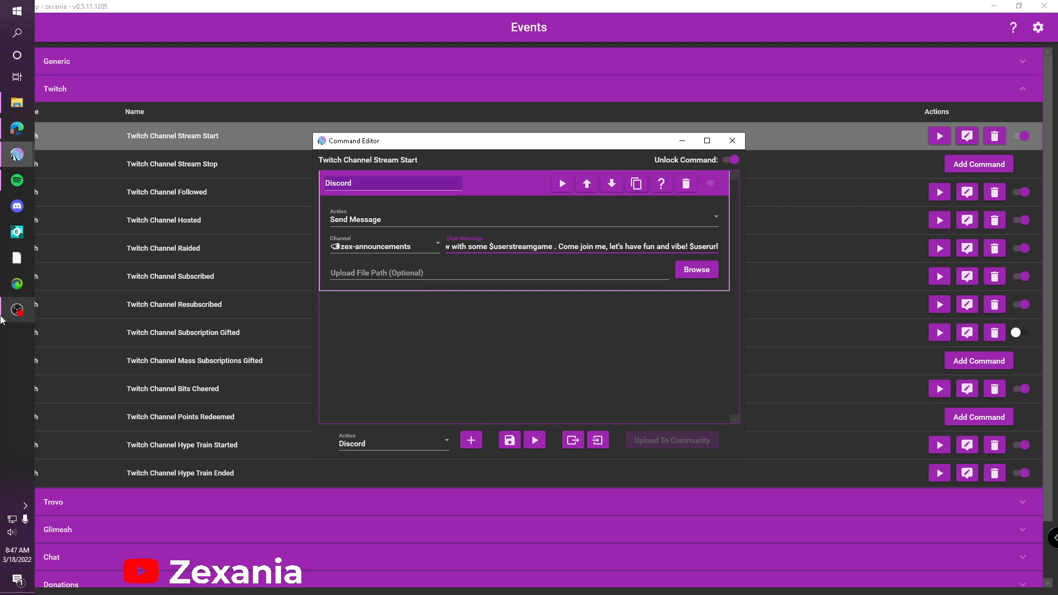
click(17, 207)
scroll(440, 352, down, 1)
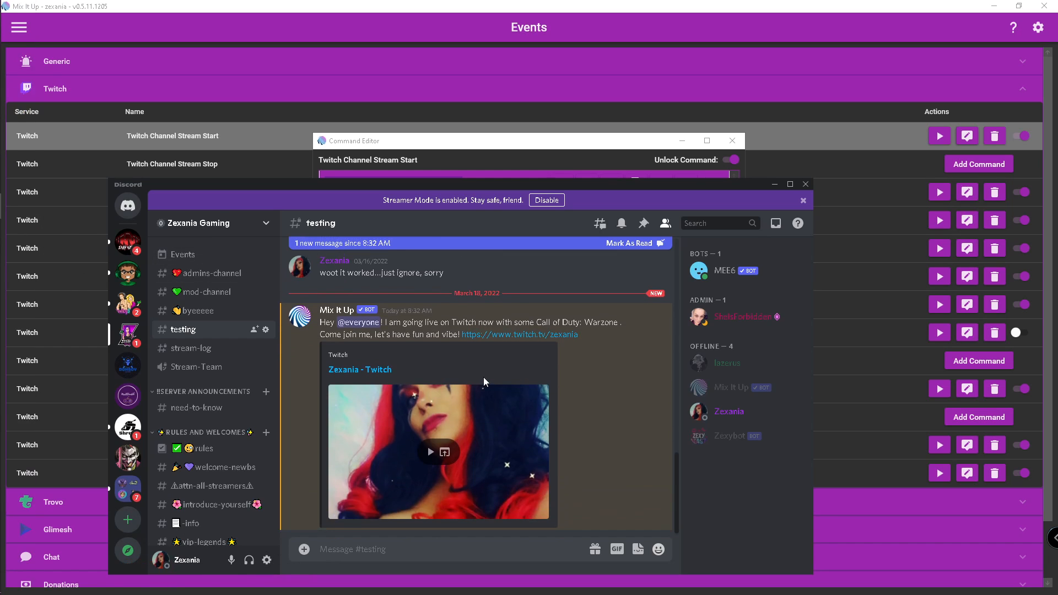
click(654, 300)
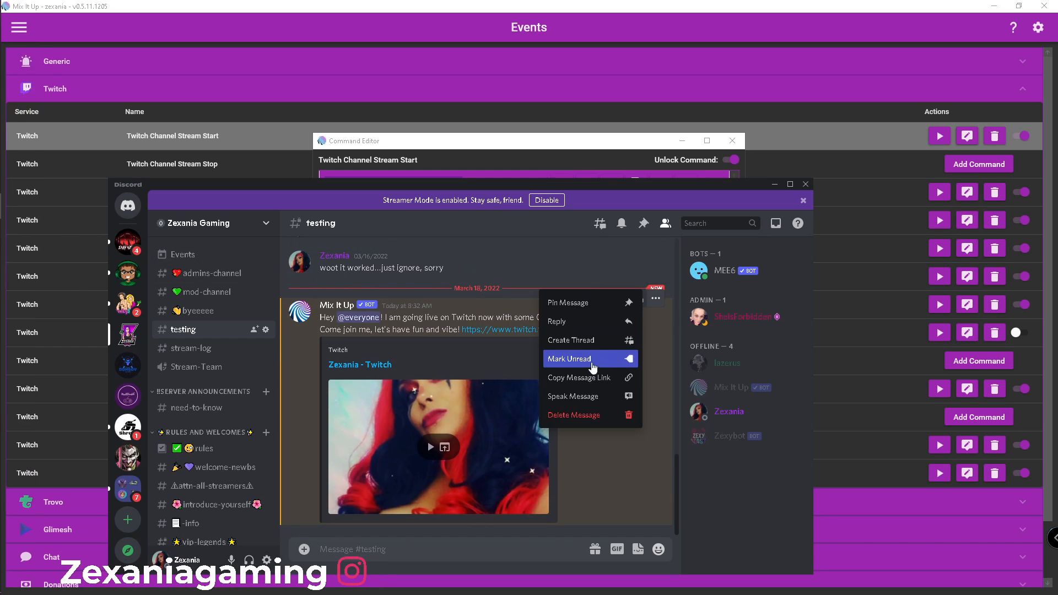
click(579, 415)
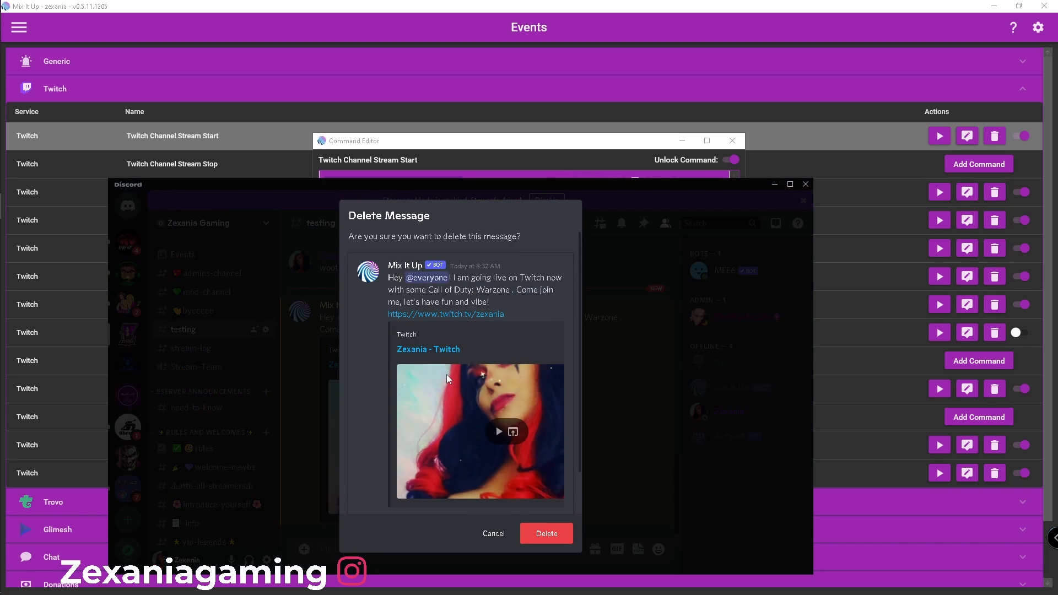
click(543, 534)
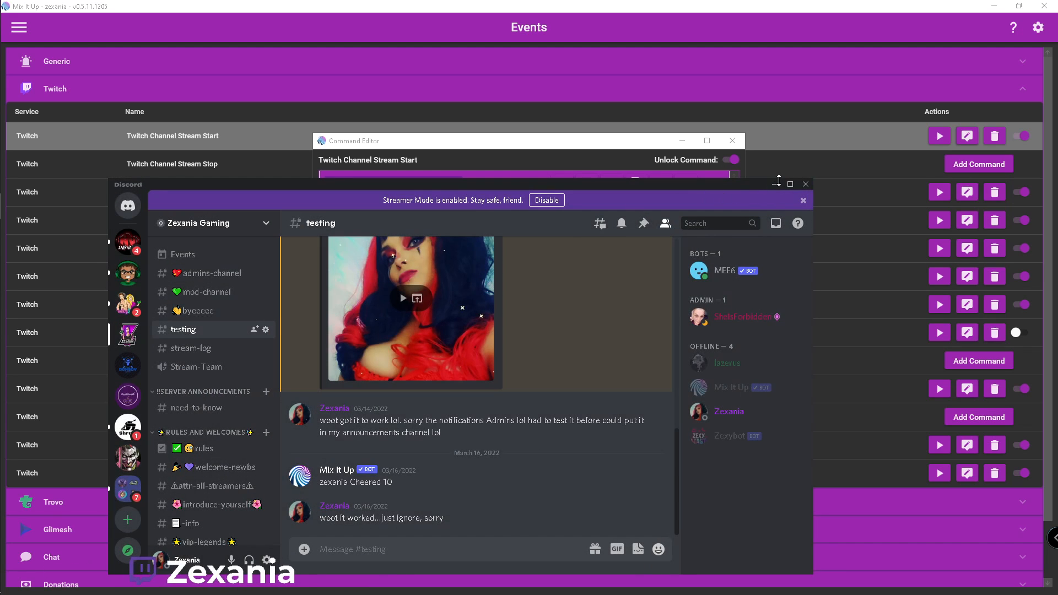
click(773, 185)
Set the Discord action's channel to testing
click(432, 243)
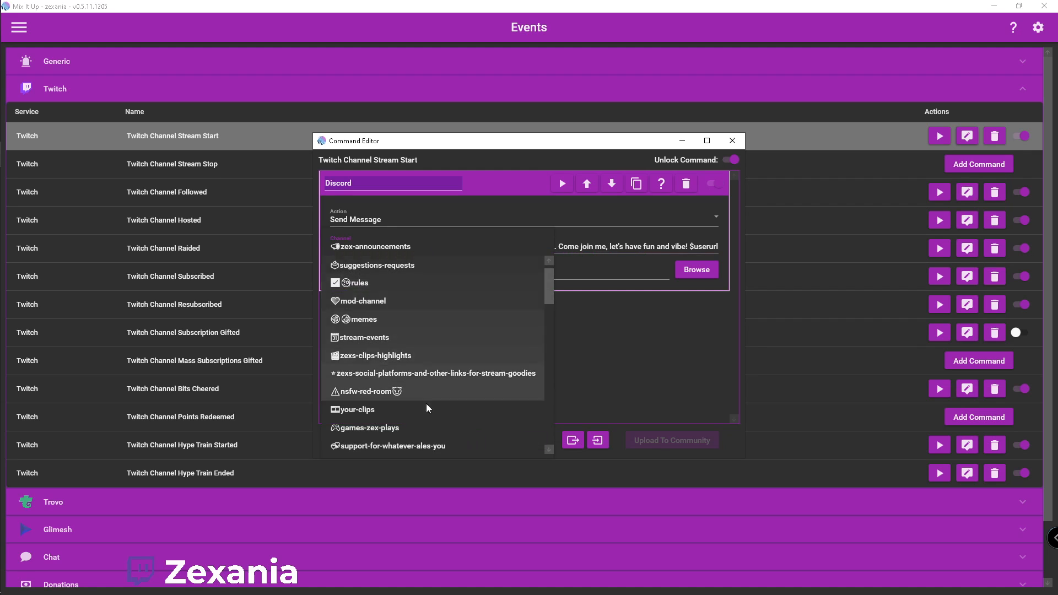
scroll(445, 415, down, 10)
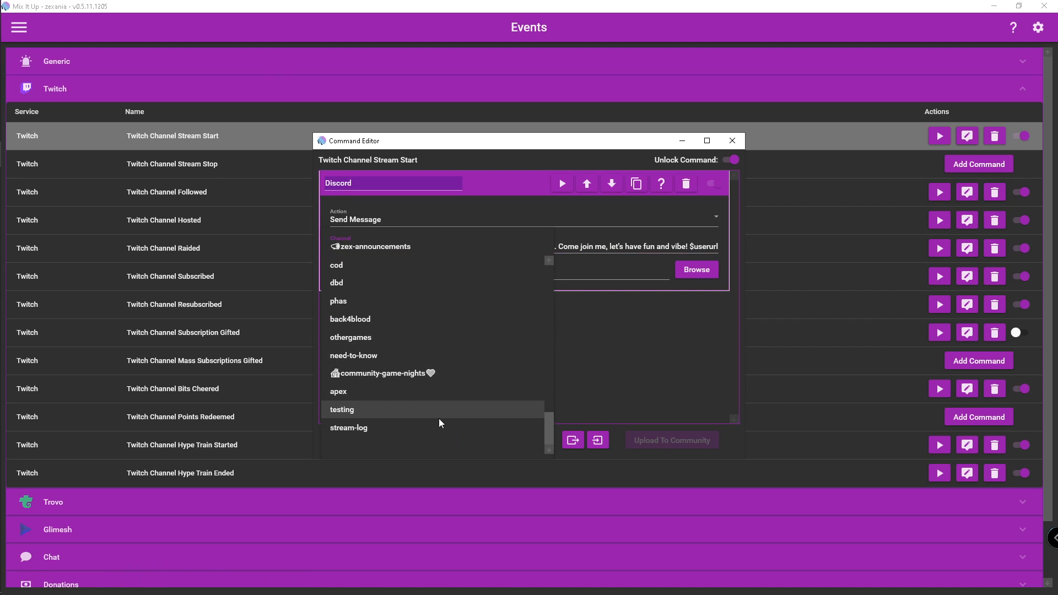
click(430, 410)
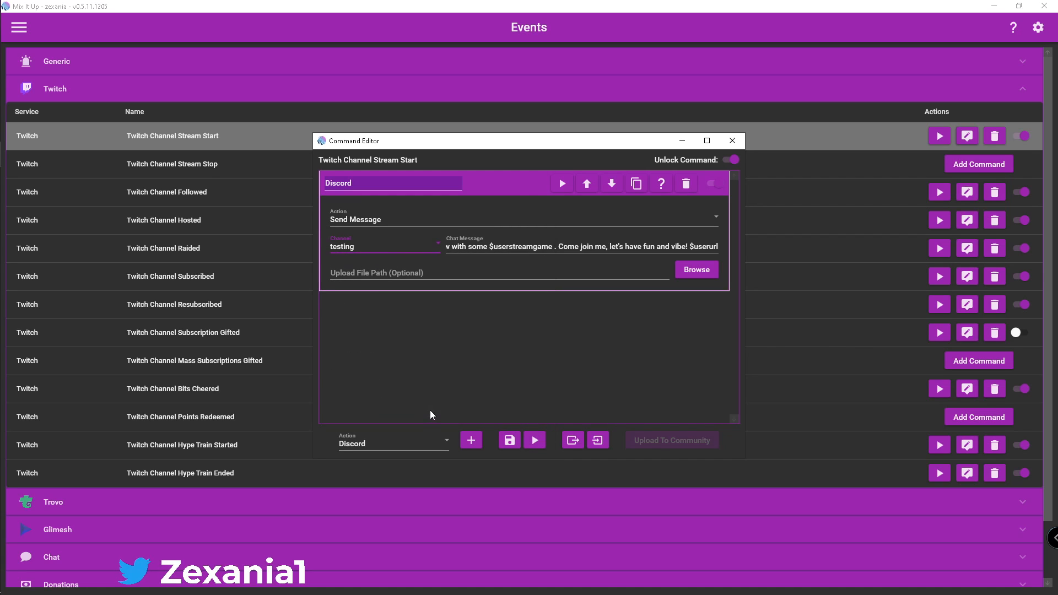
Bring Discord back up and reposition the Command Editor so the testing channel's messages are visible beside it
mouse_move(3, 271)
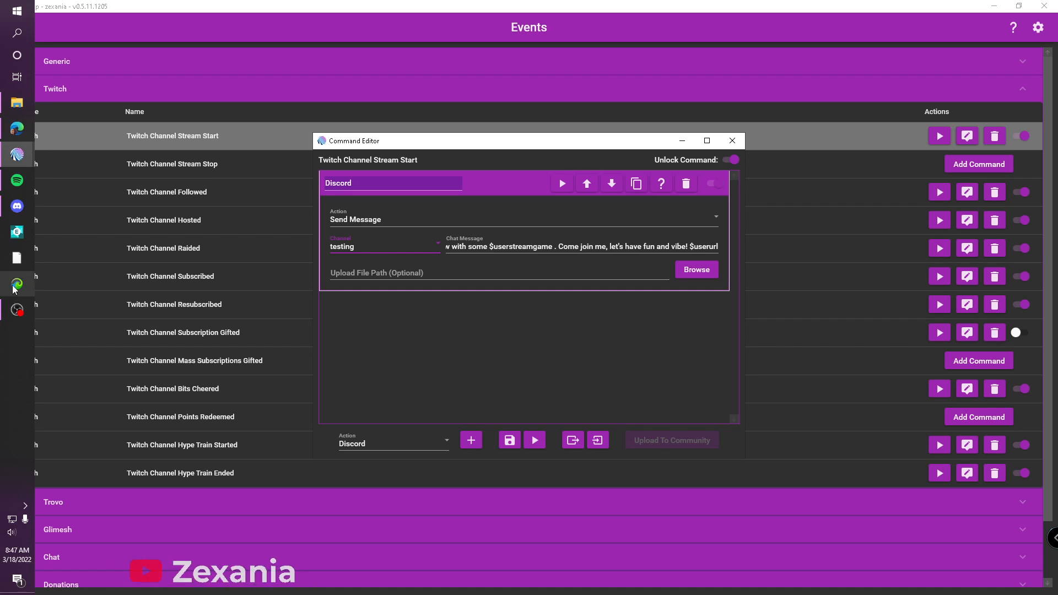
click(17, 206)
click(450, 142)
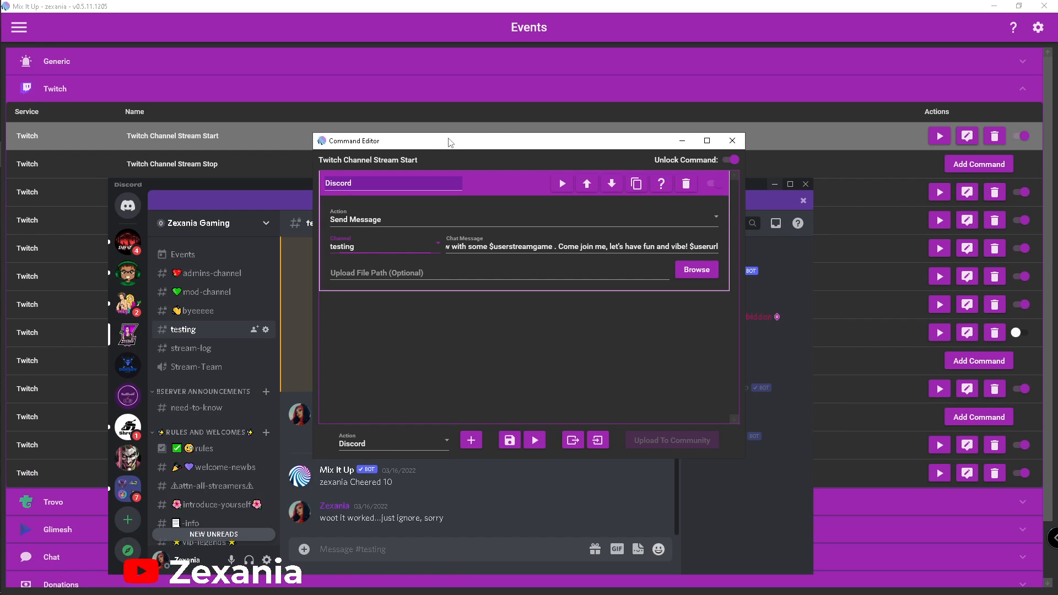
double_click(478, 145)
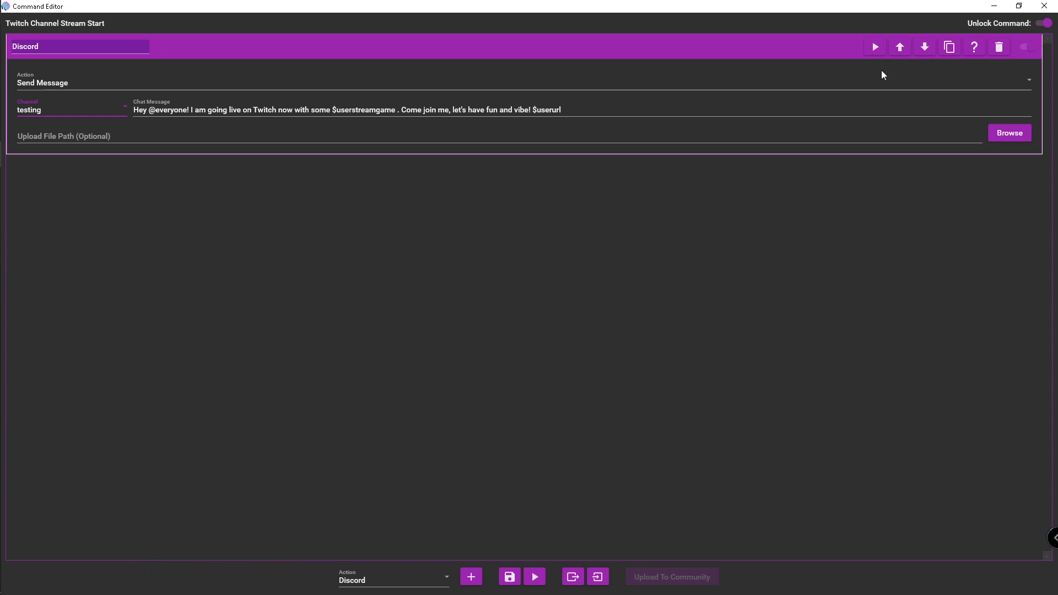
click(1018, 7)
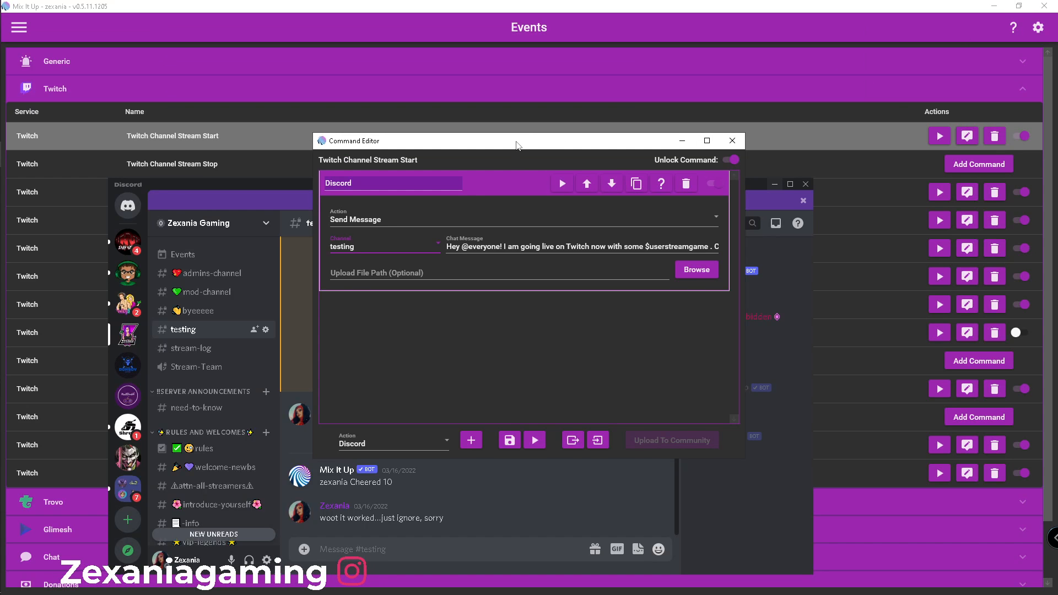
drag(515, 141, 698, 160)
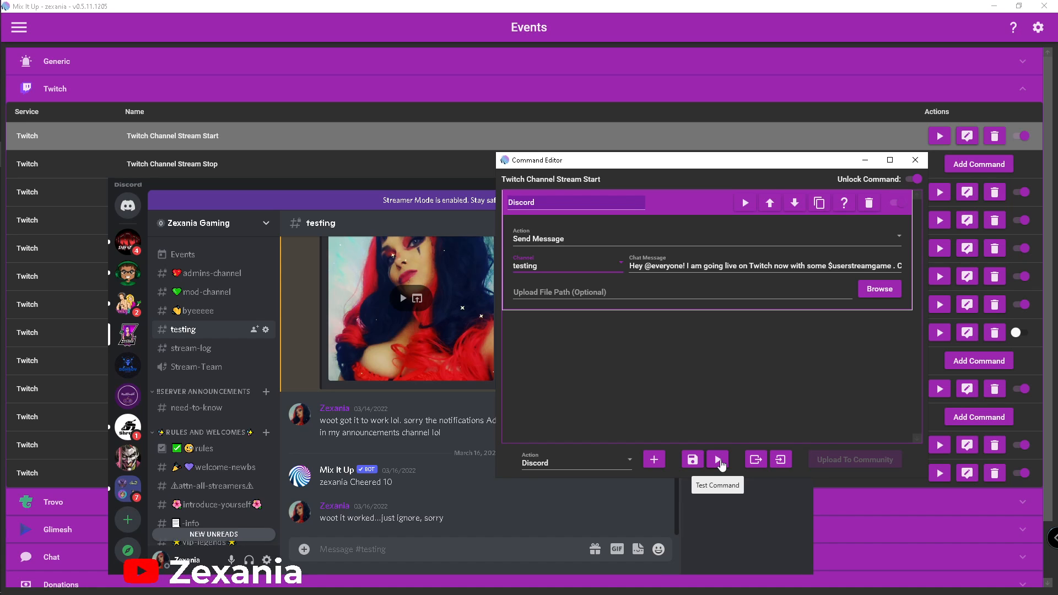
Test the stream start command with Twitch as the $streamingplatform value, and save the command after viewing the Discord post
click(718, 461)
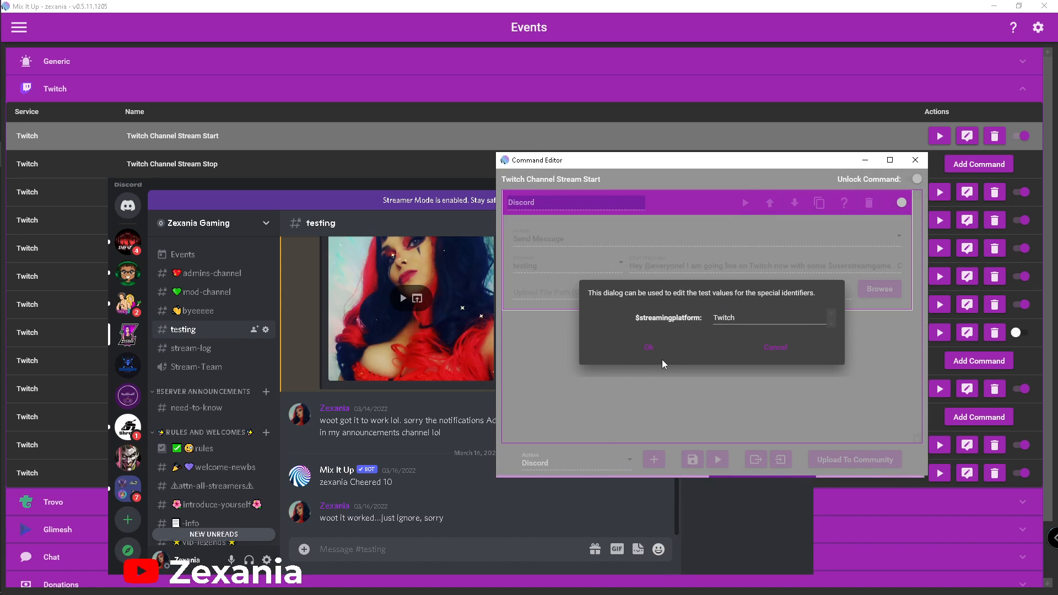
click(647, 349)
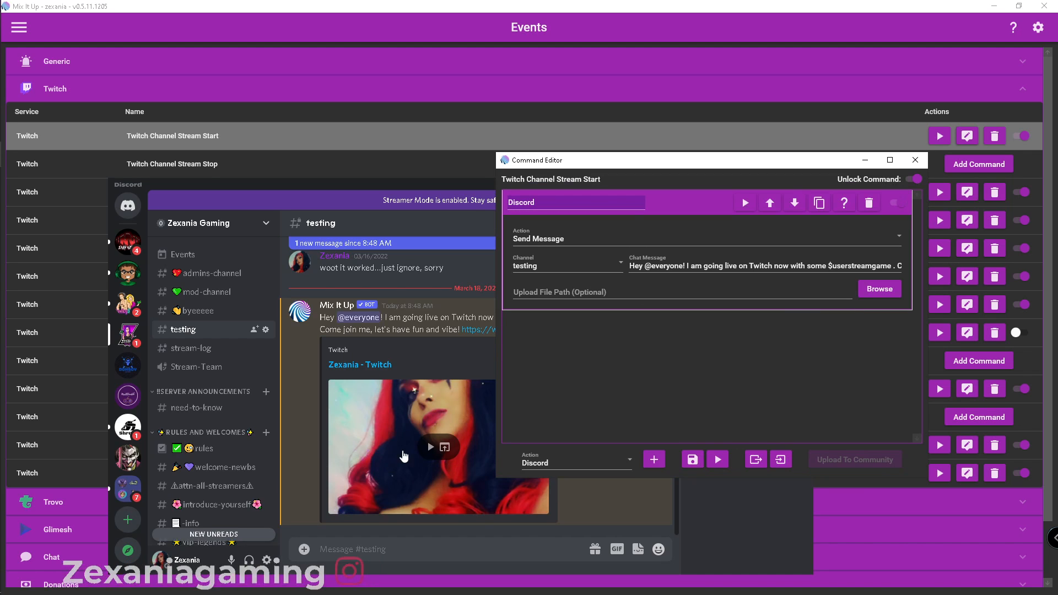
drag(680, 167, 790, 34)
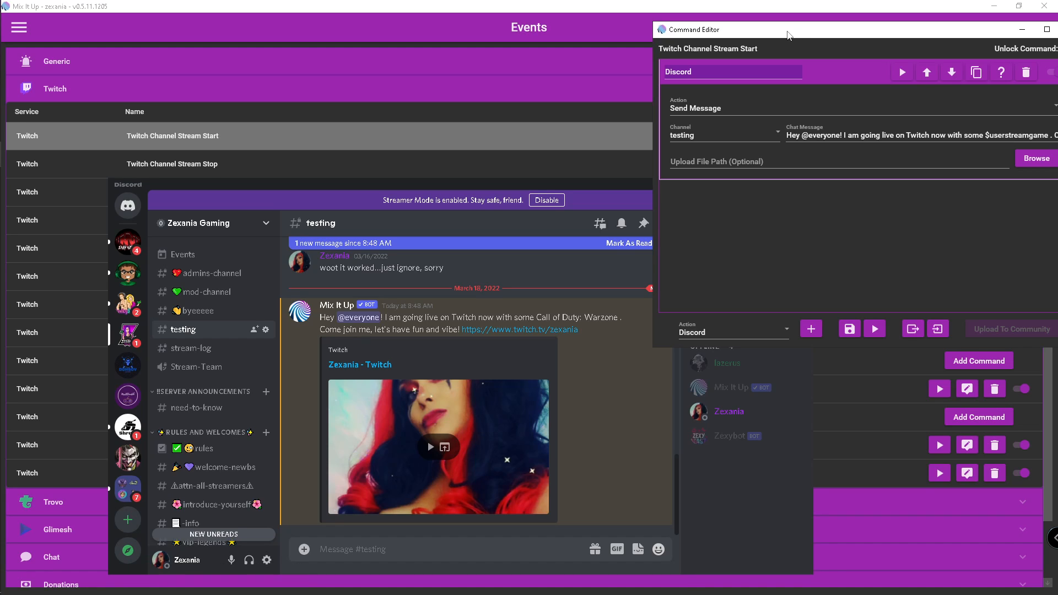
drag(850, 40, 621, 66)
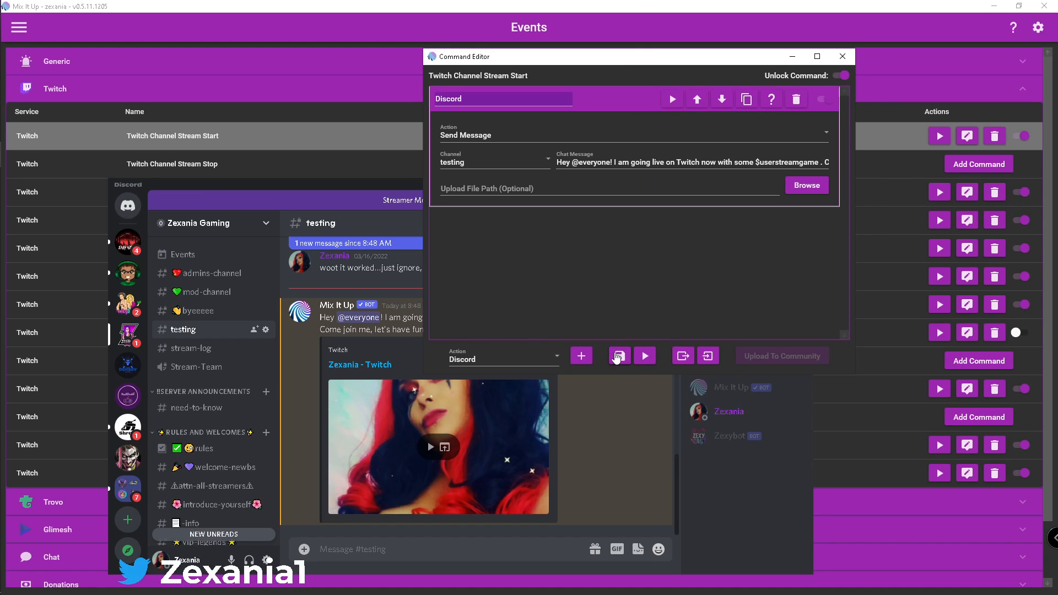
click(619, 355)
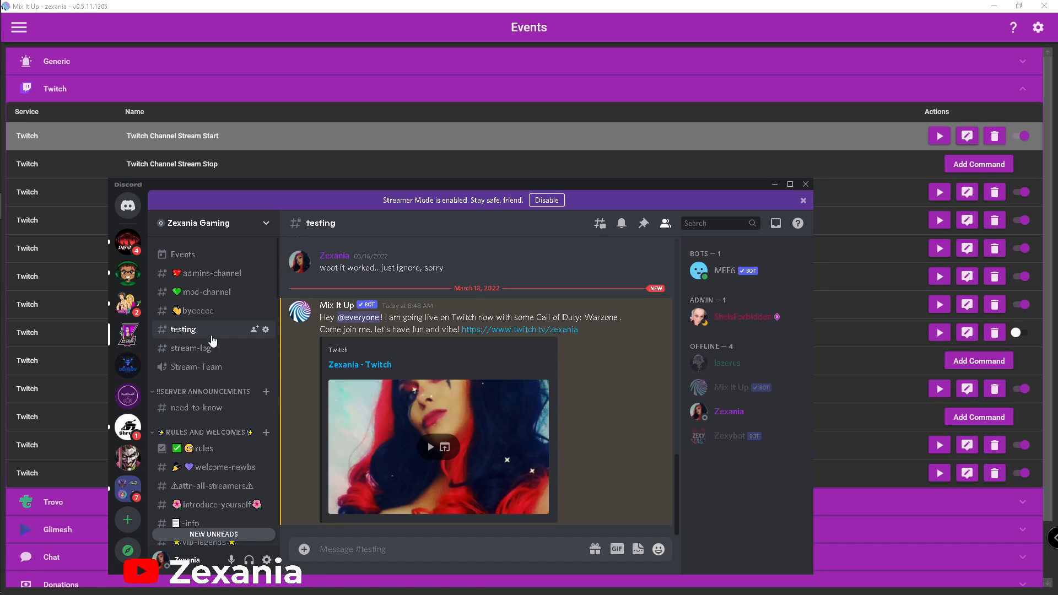
Delete the test announcement from Discord's testing channel and close the Discord window
click(654, 298)
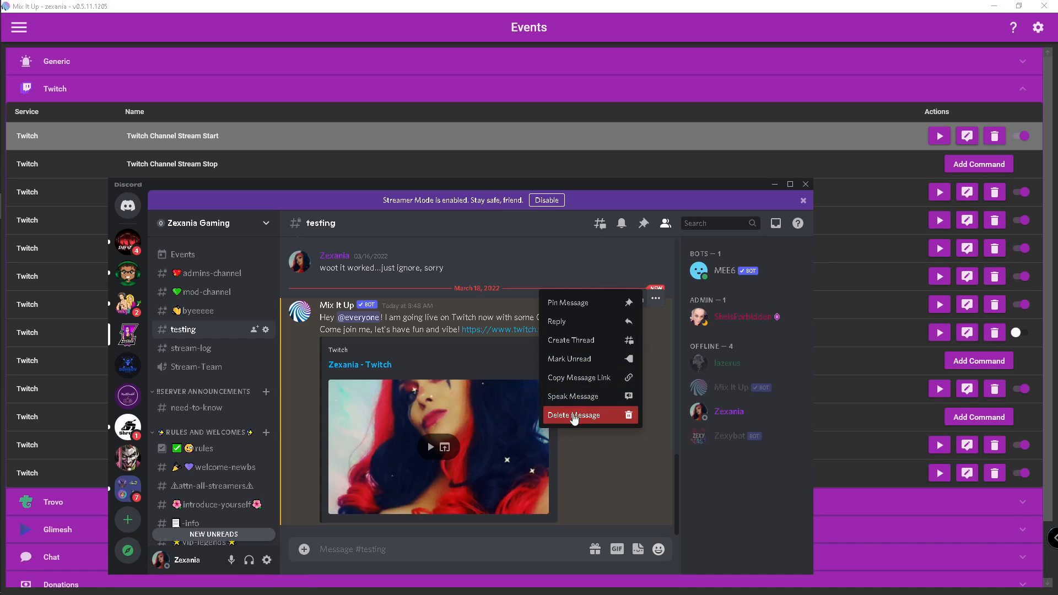
click(578, 414)
click(529, 533)
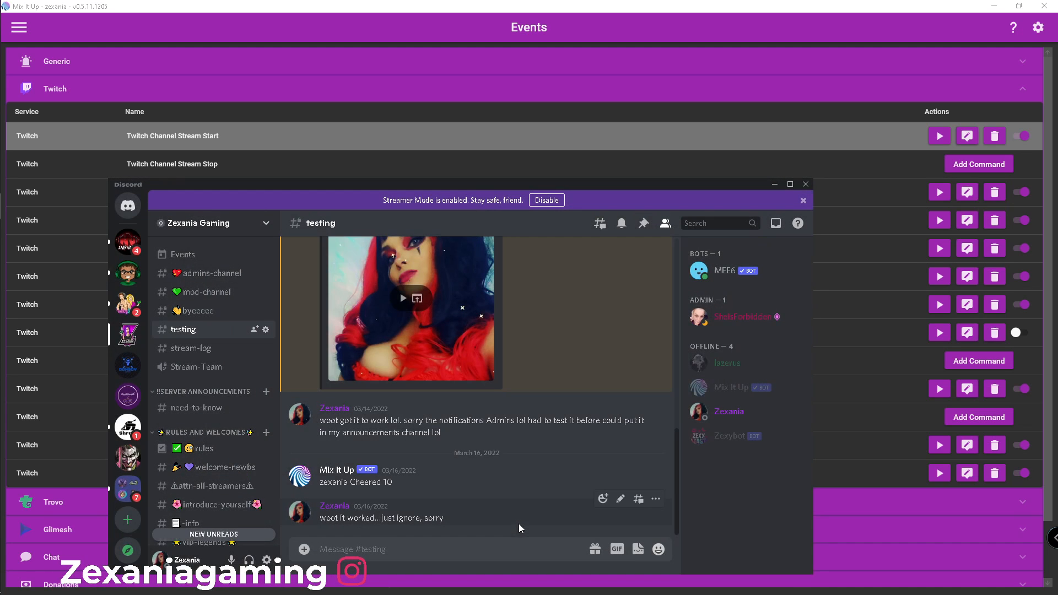
click(805, 185)
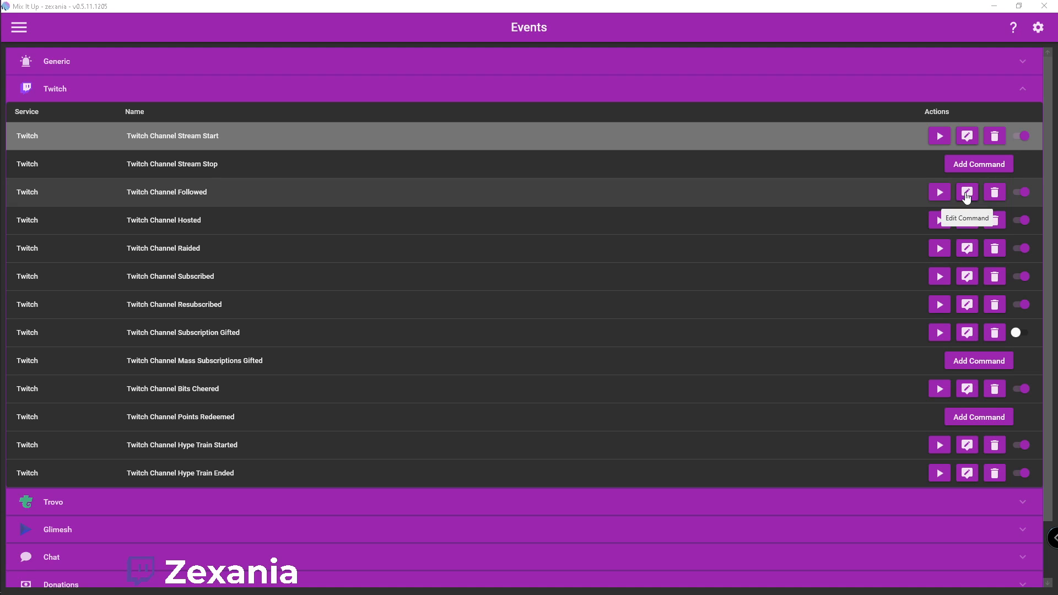
Open the Twitch Channel Followed command for editing and choose Overlay (Images & Videos) as the action type to add
click(967, 194)
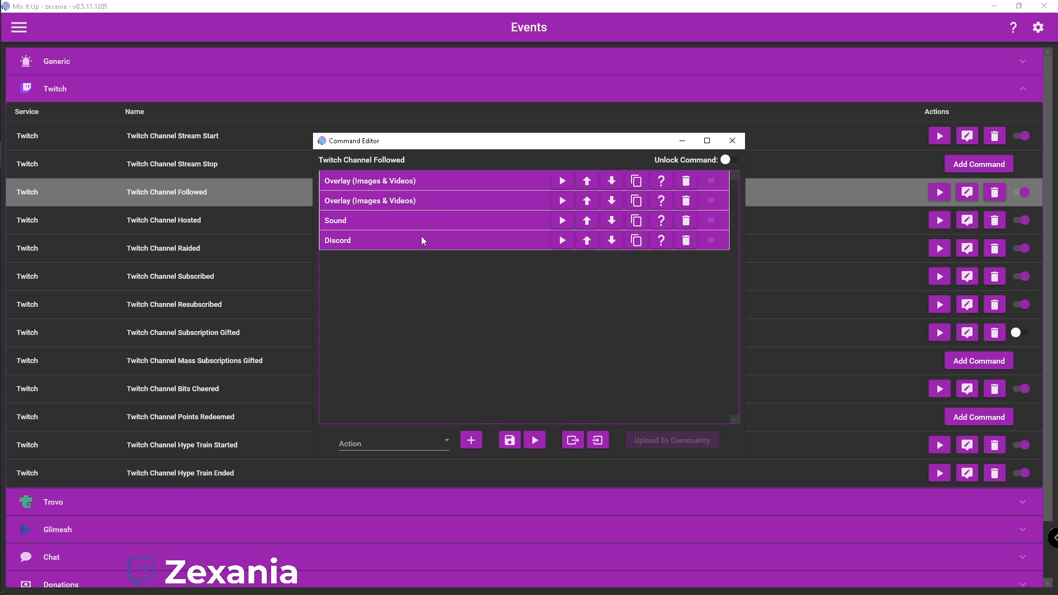
click(441, 440)
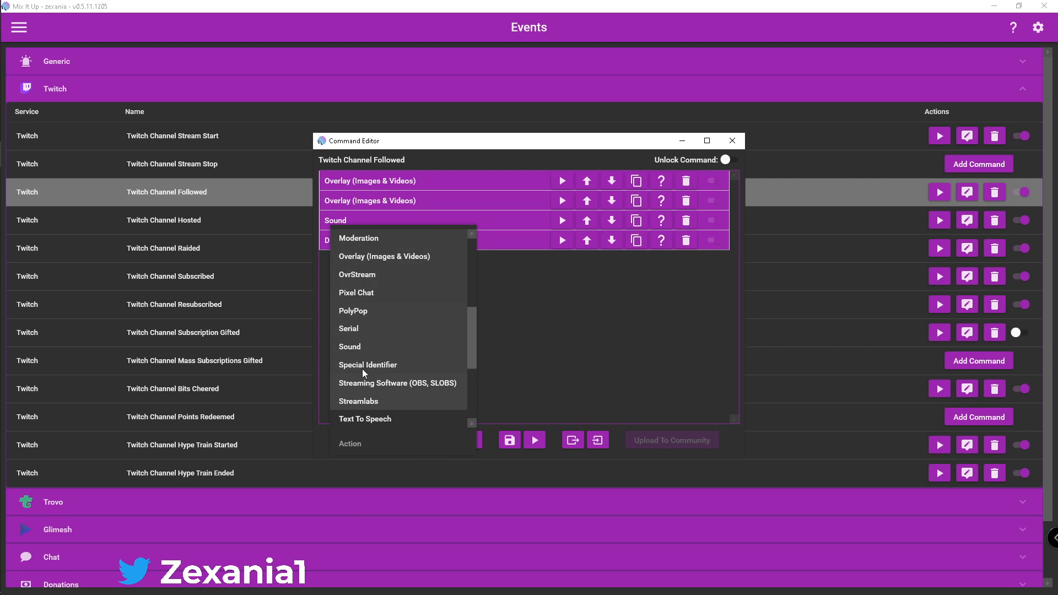
click(389, 259)
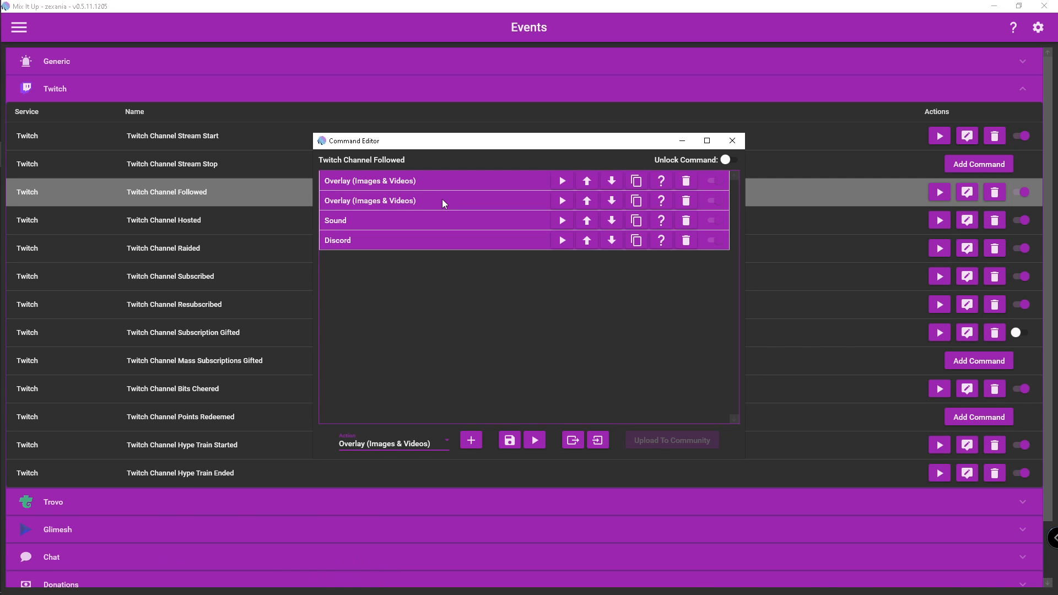
Look through the other action types available for the Followed command, keeping Overlay (Images & Videos) selected
click(444, 441)
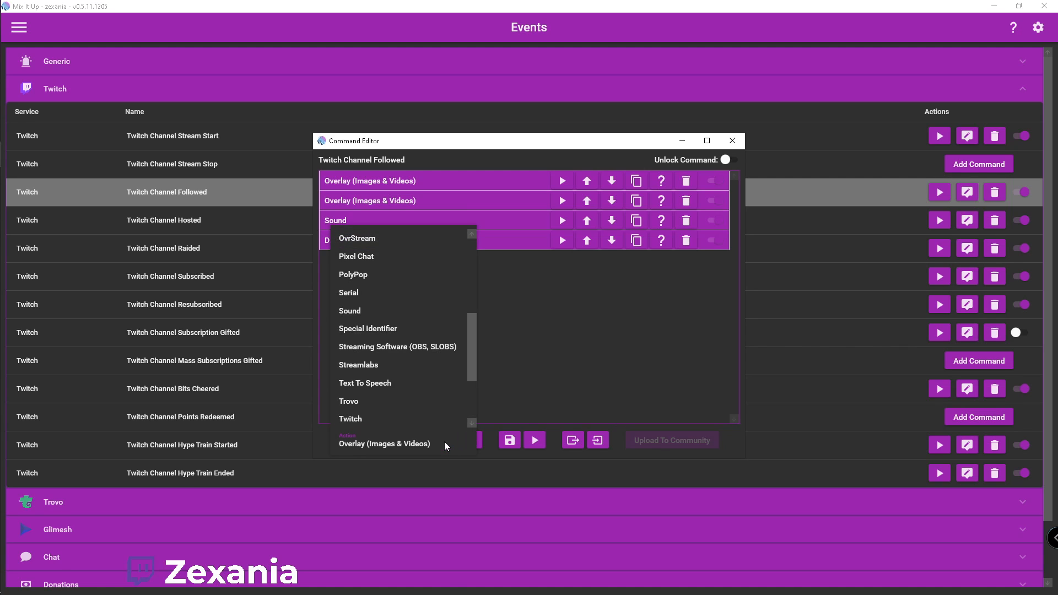
scroll(444, 435, down, 3)
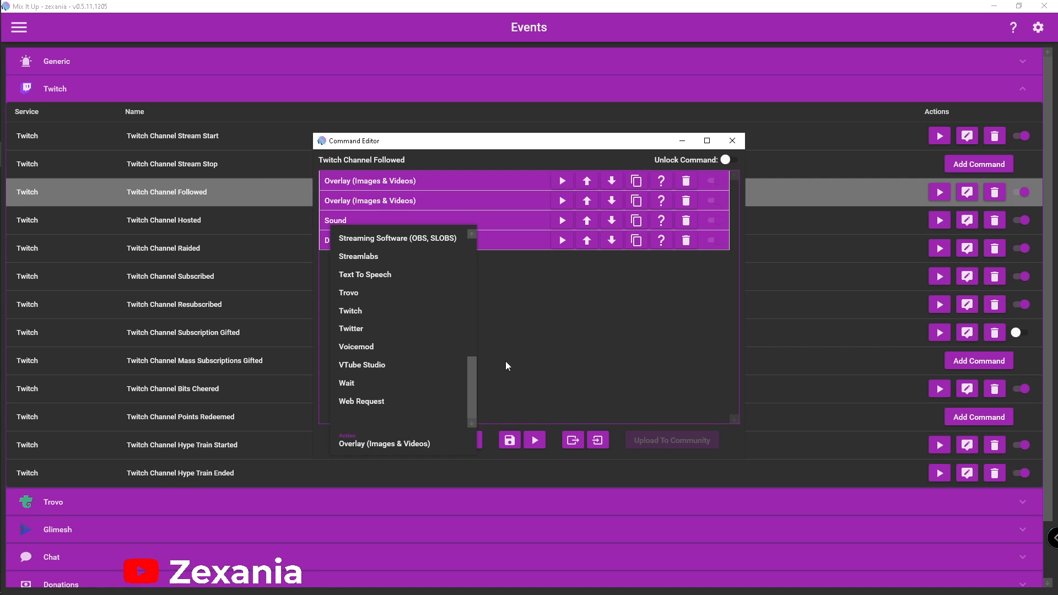
click(505, 361)
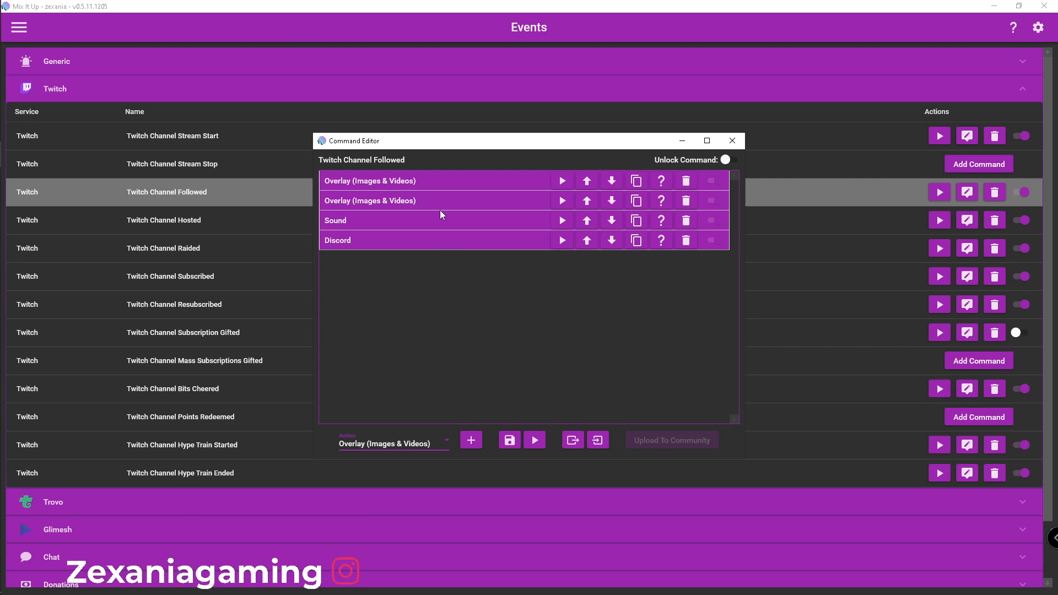
Expand the first overlay action of the Followed command and review its overlay types, keeping Image selected
click(445, 183)
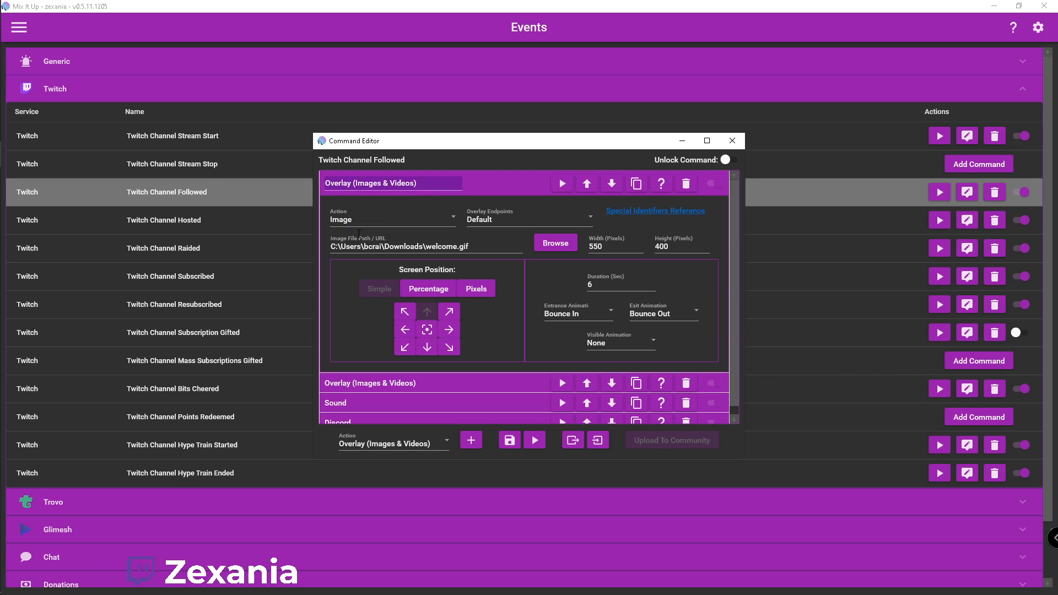
click(450, 222)
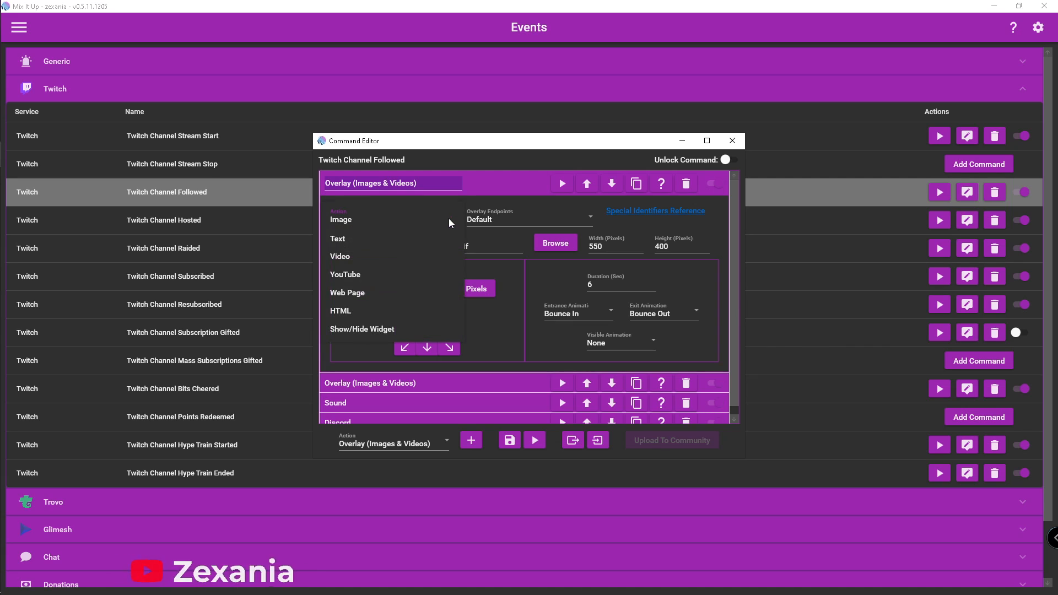
click(348, 220)
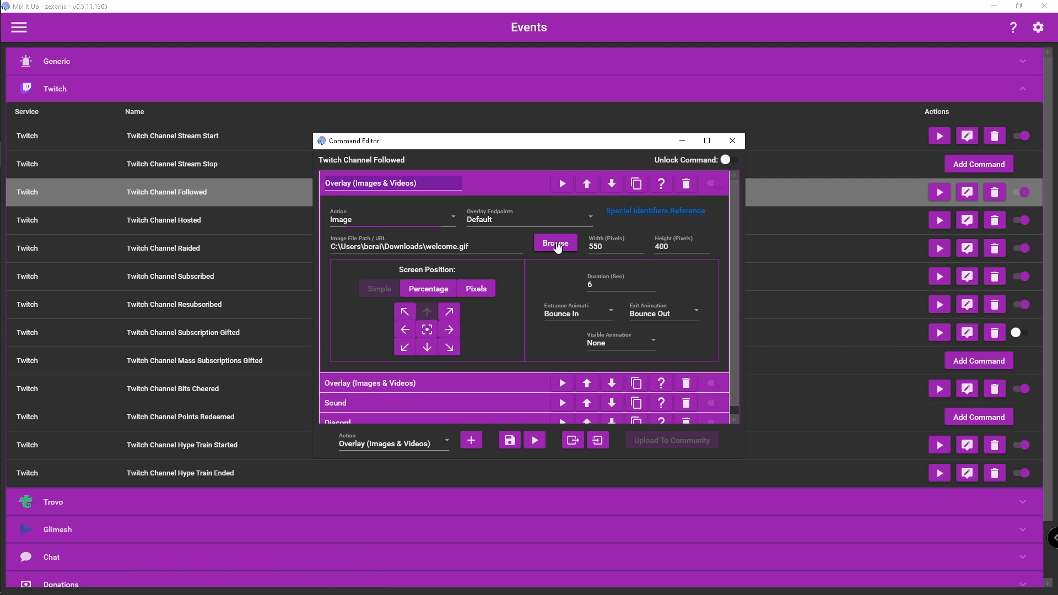
Look through the image files in Downloads for the overlay image, and close the file picker without choosing one
click(557, 244)
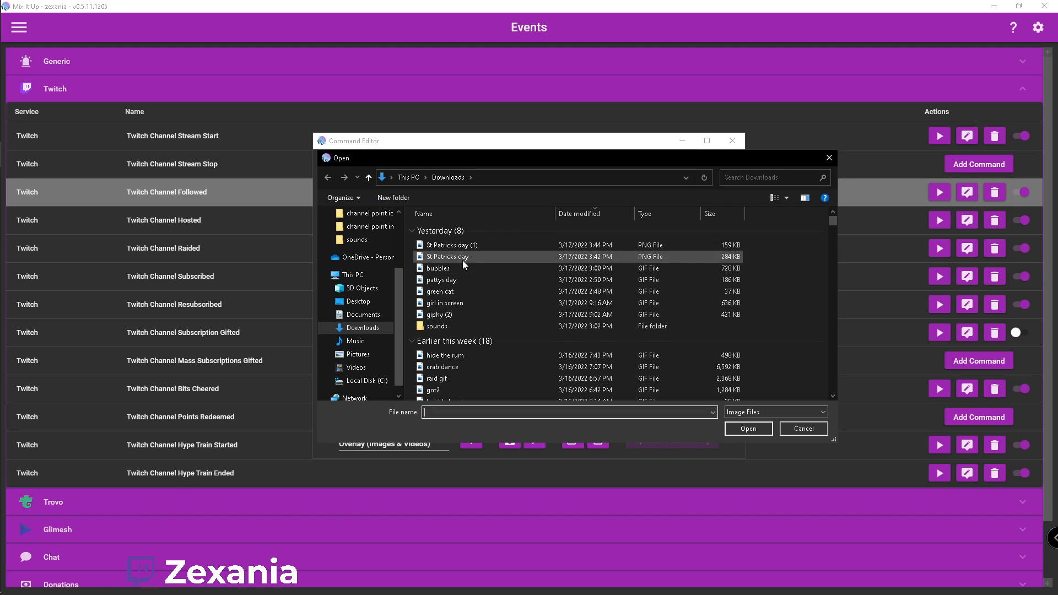
scroll(461, 260, down, 3)
scroll(457, 298, down, 2)
scroll(456, 312, up, 5)
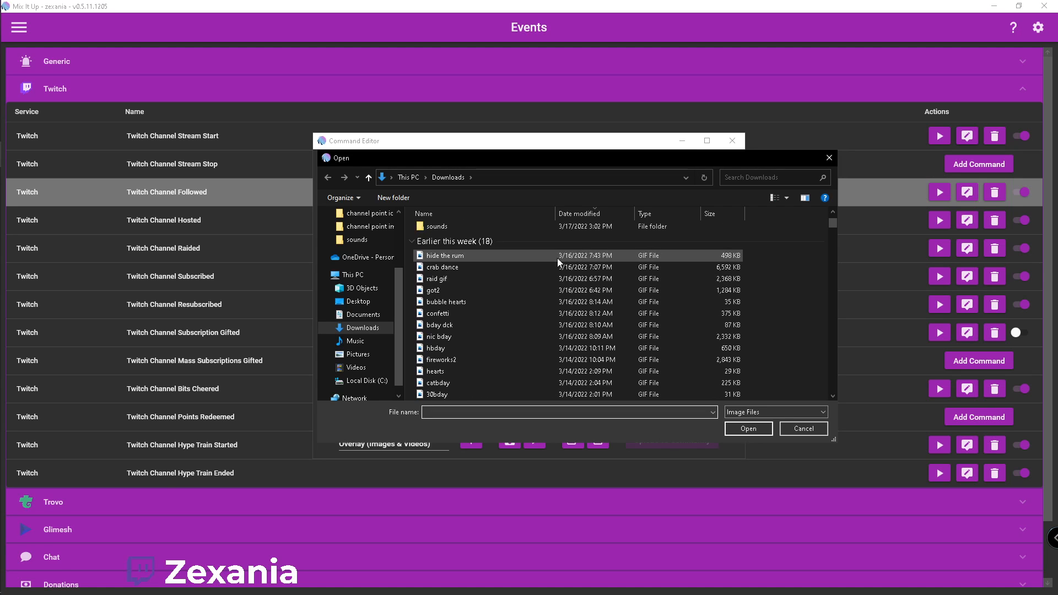
click(828, 160)
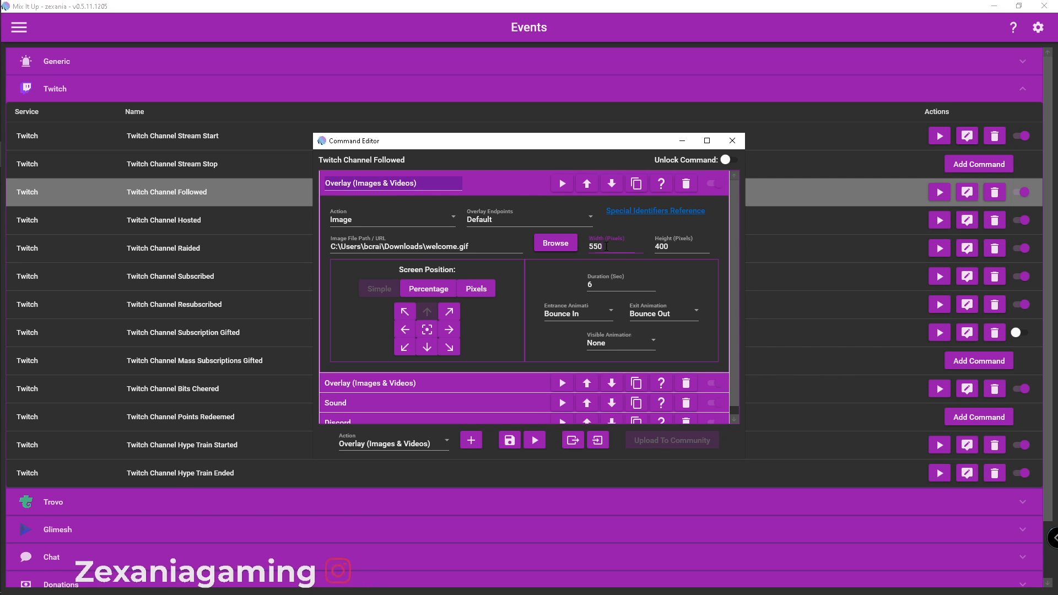
Review the image overlay's width and entrance animation choices without changing them, and collapse the action
click(605, 247)
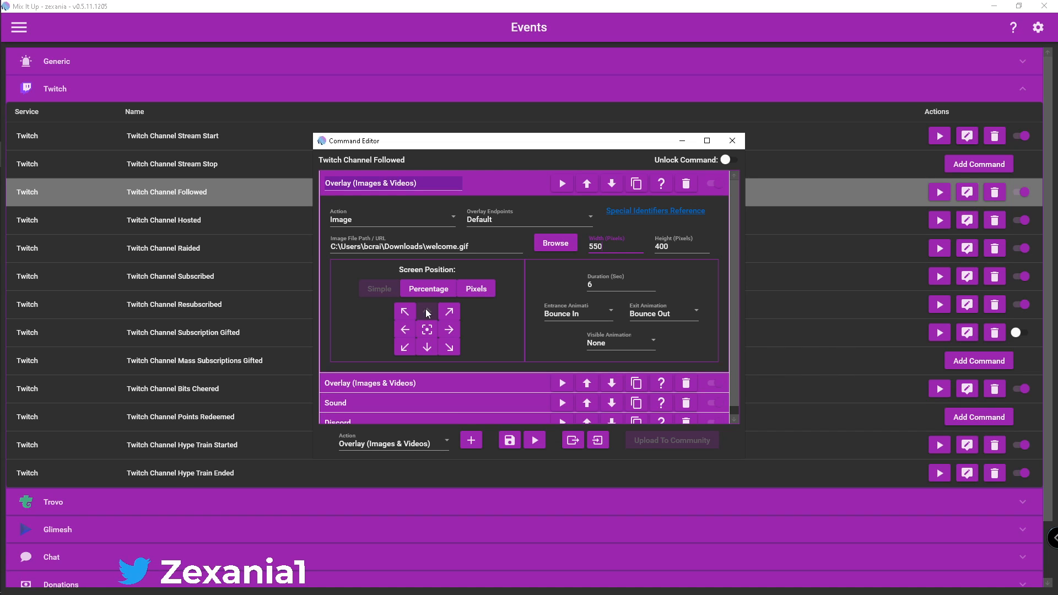
click(610, 311)
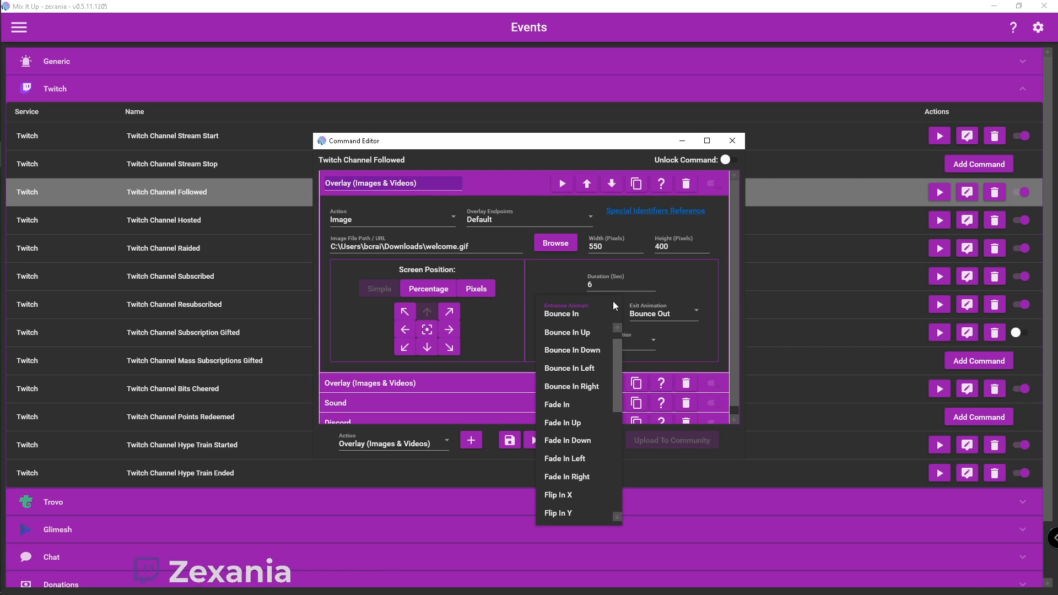
click(691, 314)
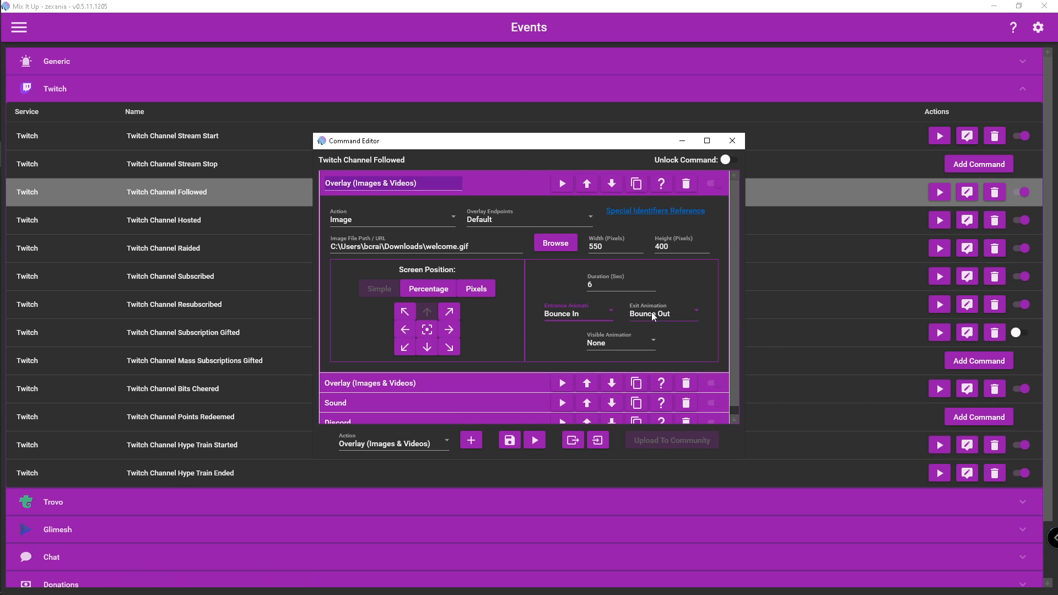
click(487, 183)
Expand the second overlay action, read the user entries in its Special Identifiers reference, and close the browser
click(480, 200)
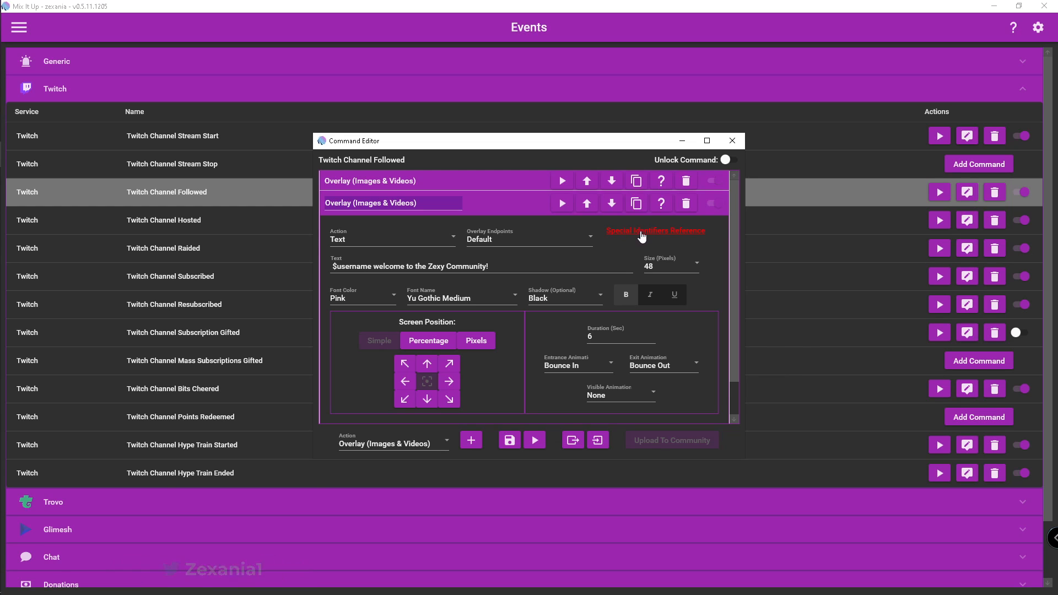
click(639, 234)
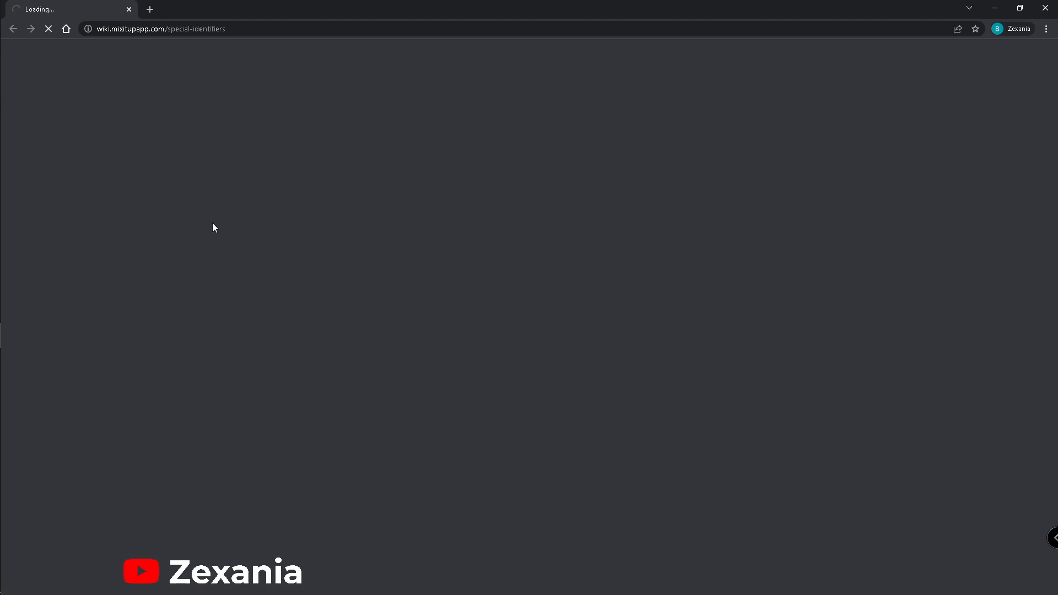
scroll(401, 242, down, 10)
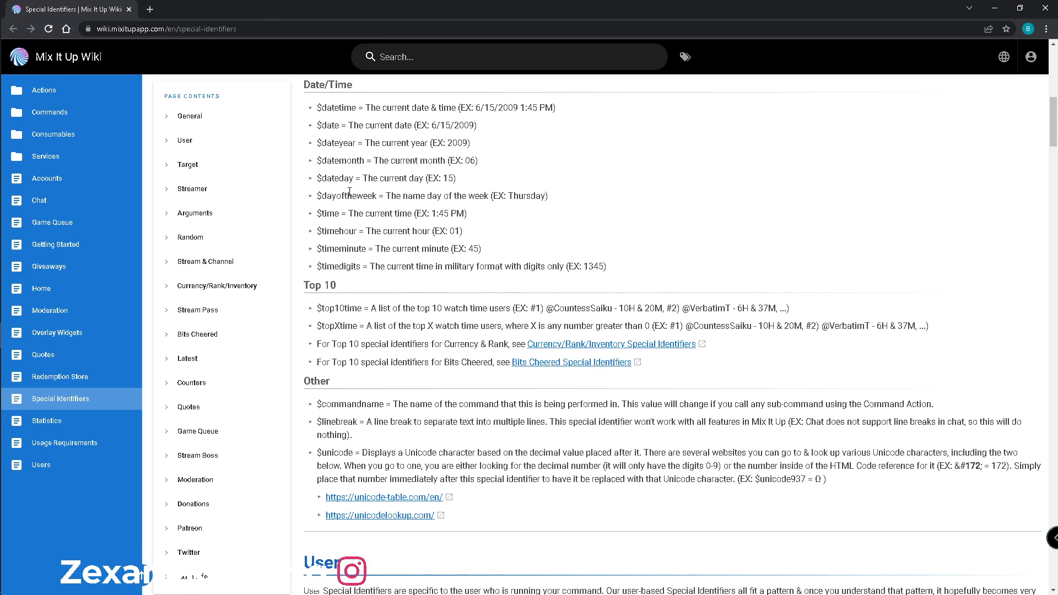
scroll(349, 191, down, 7)
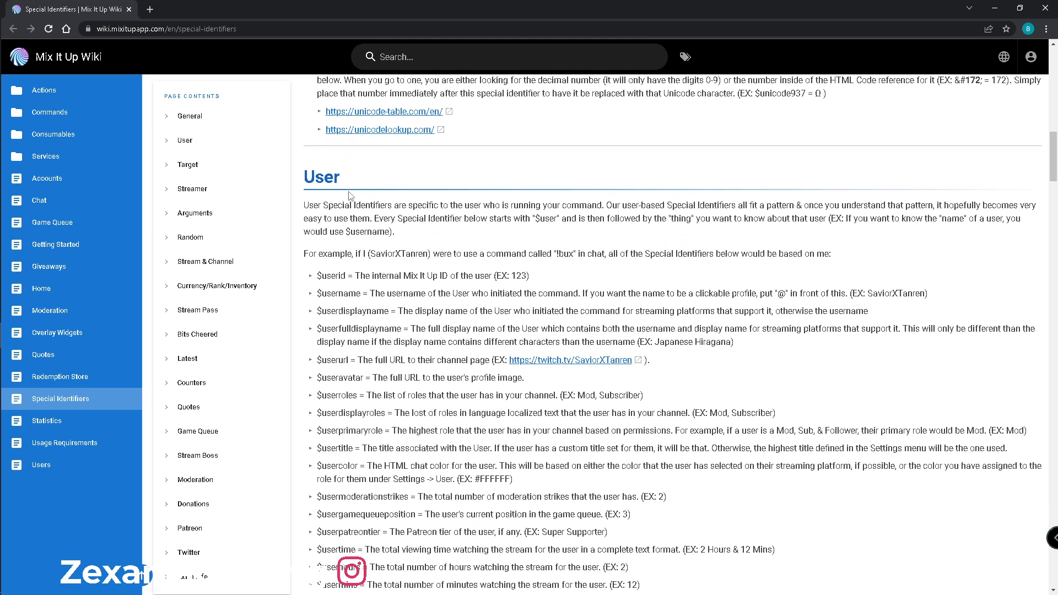
scroll(349, 196, down, 5)
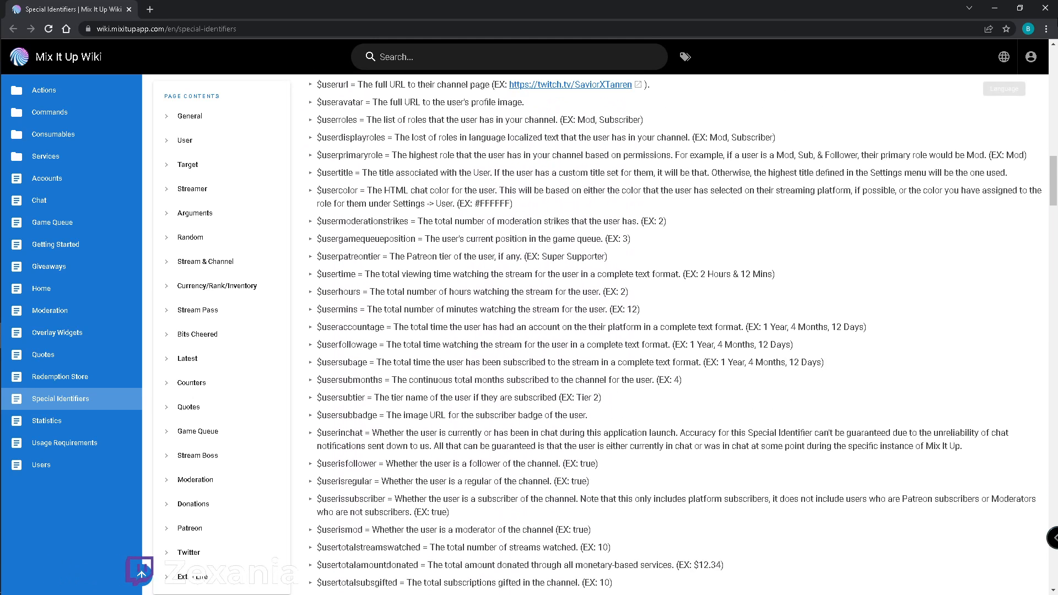
click(1045, 11)
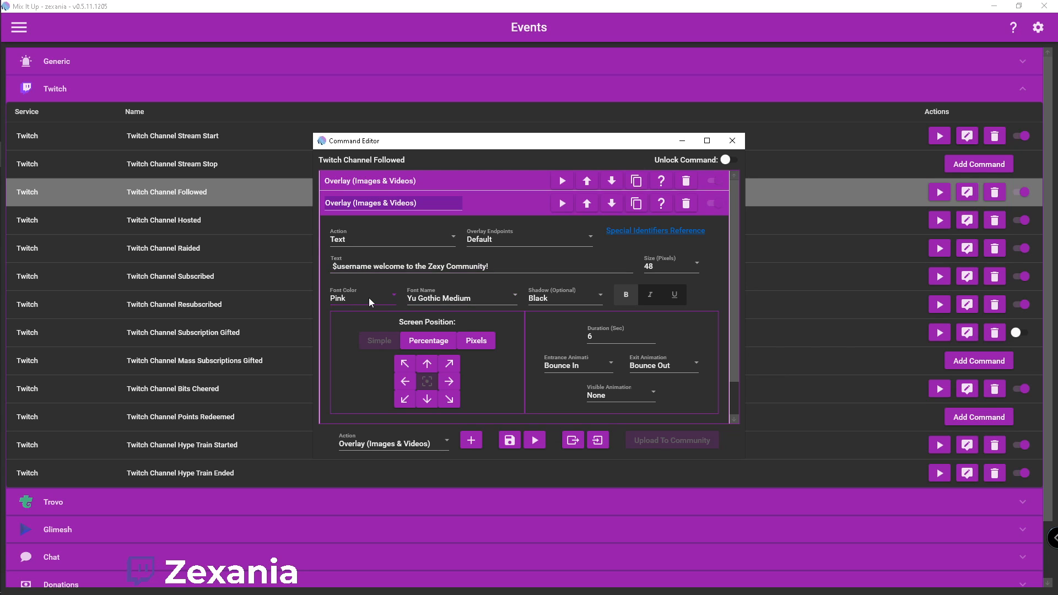
Review the welcome text's size, font color, font name and shadow choices, keeping 48, Pink, Yu Gothic Medium and Black
click(697, 268)
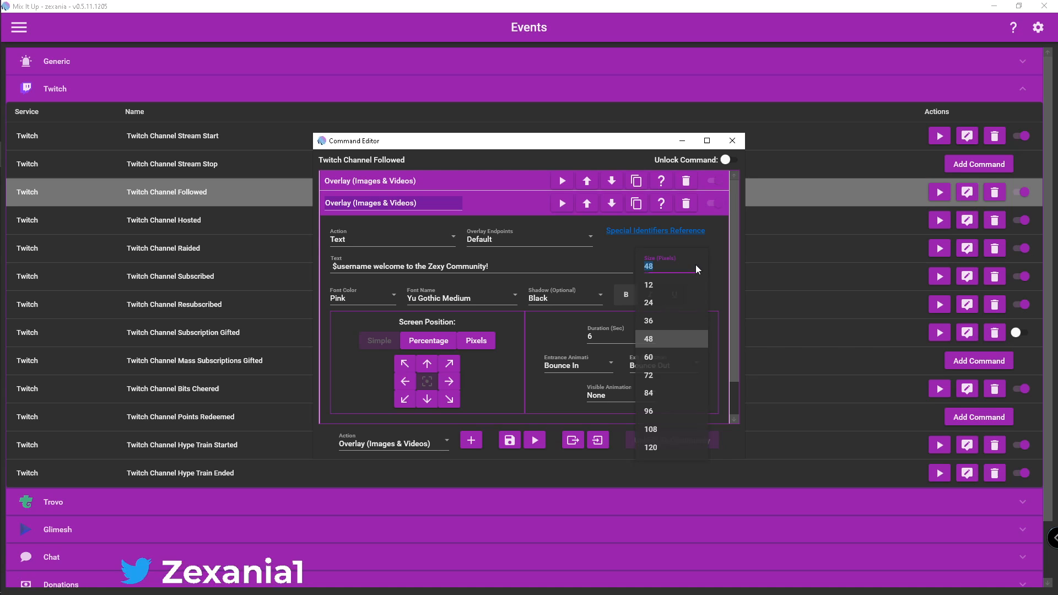
click(652, 340)
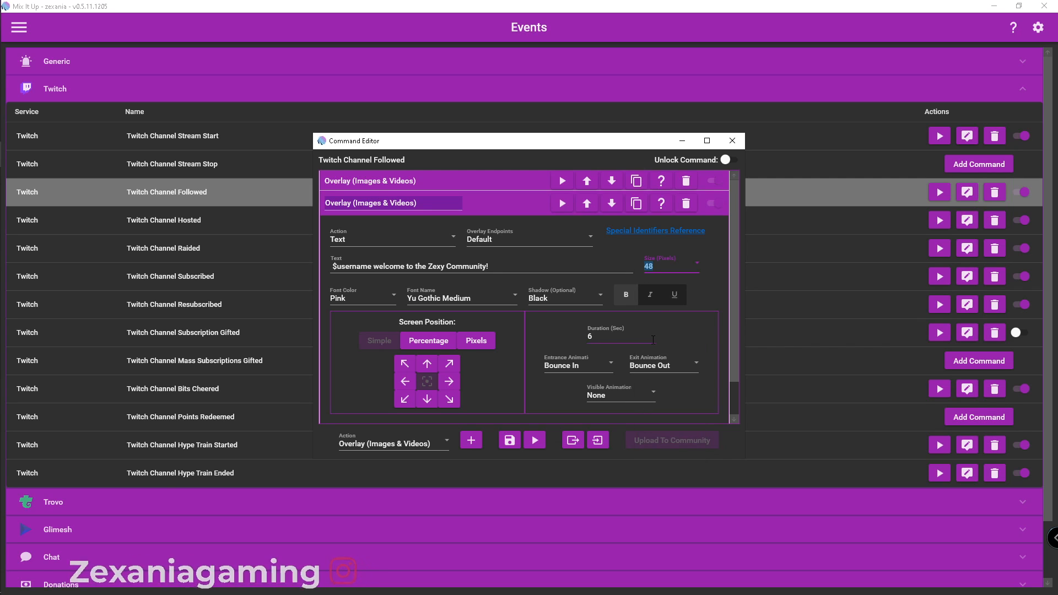
click(388, 296)
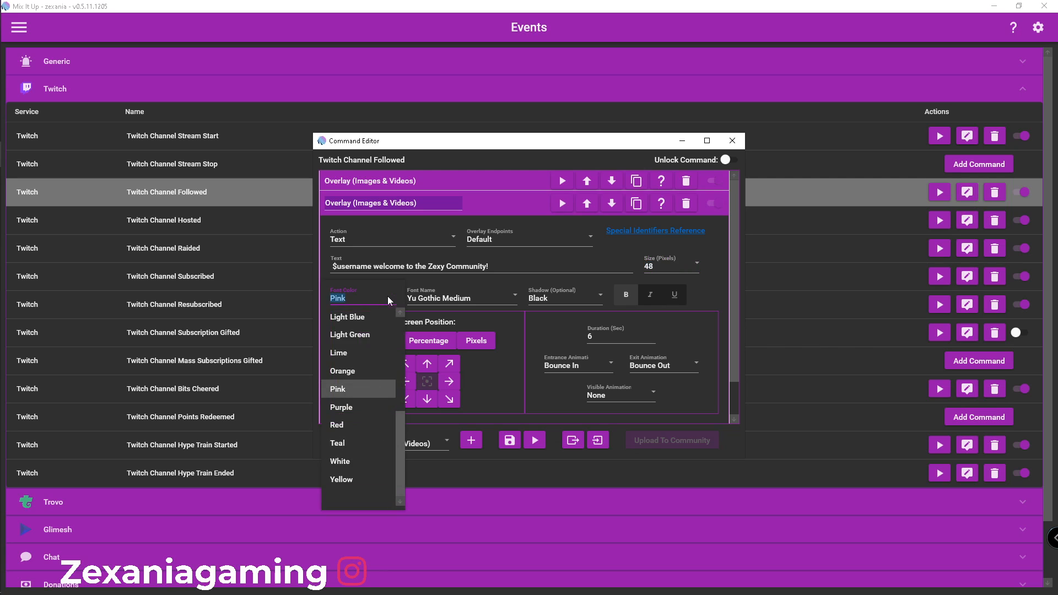
click(365, 389)
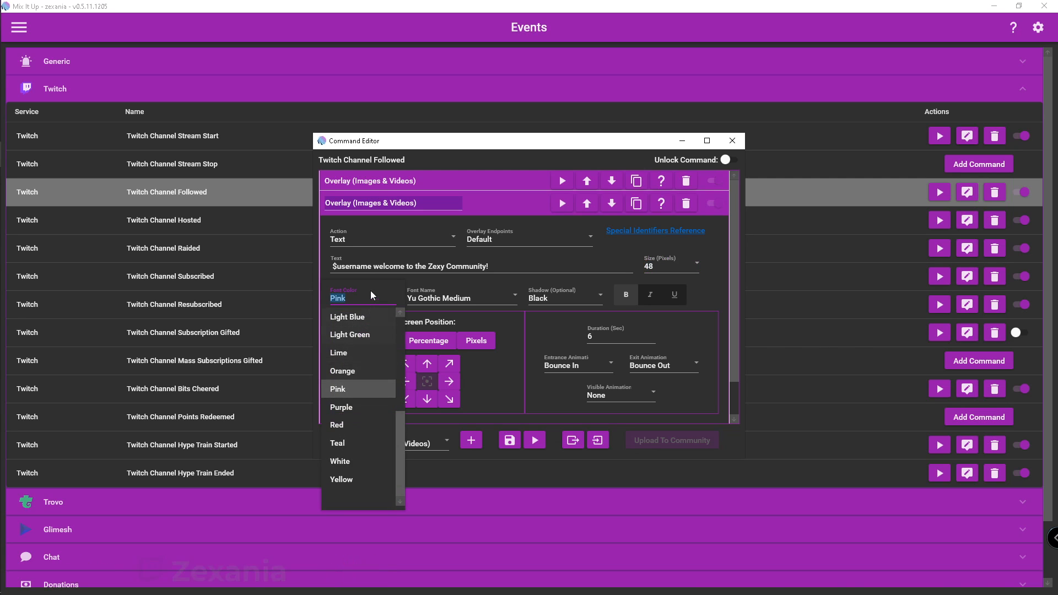
click(503, 298)
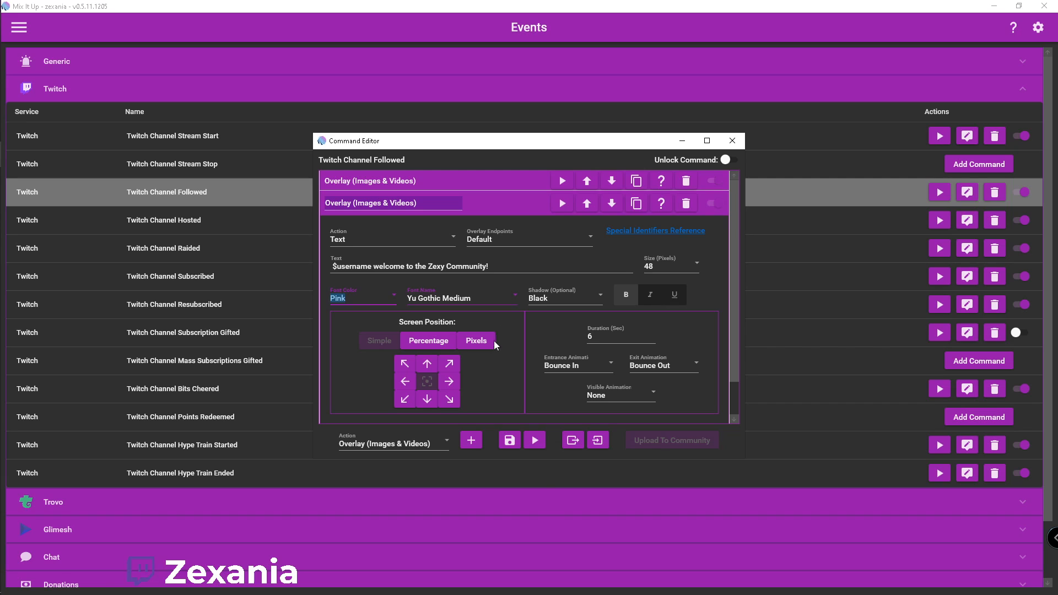
click(497, 286)
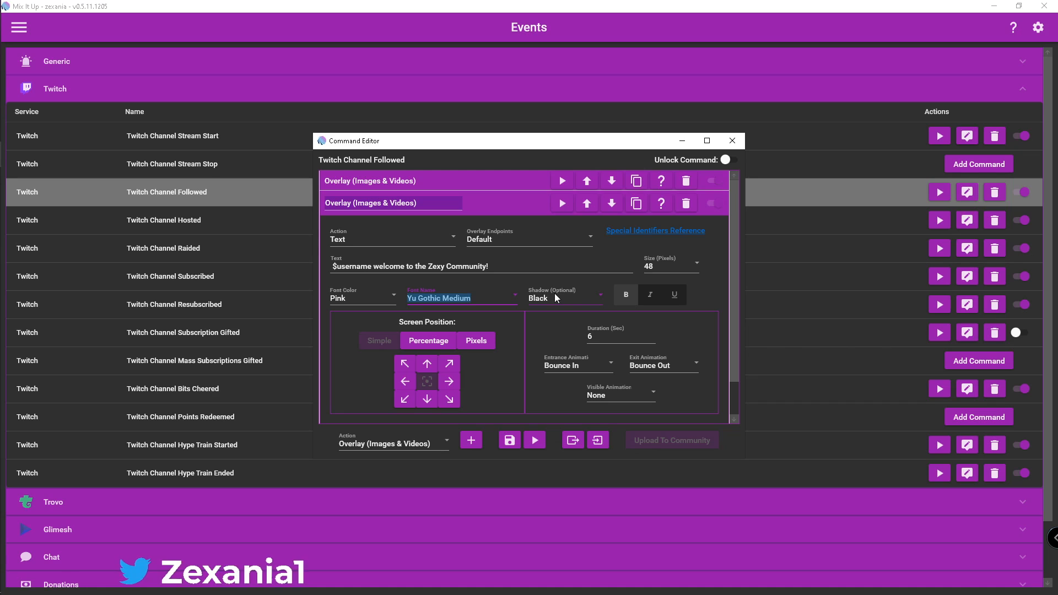
click(585, 297)
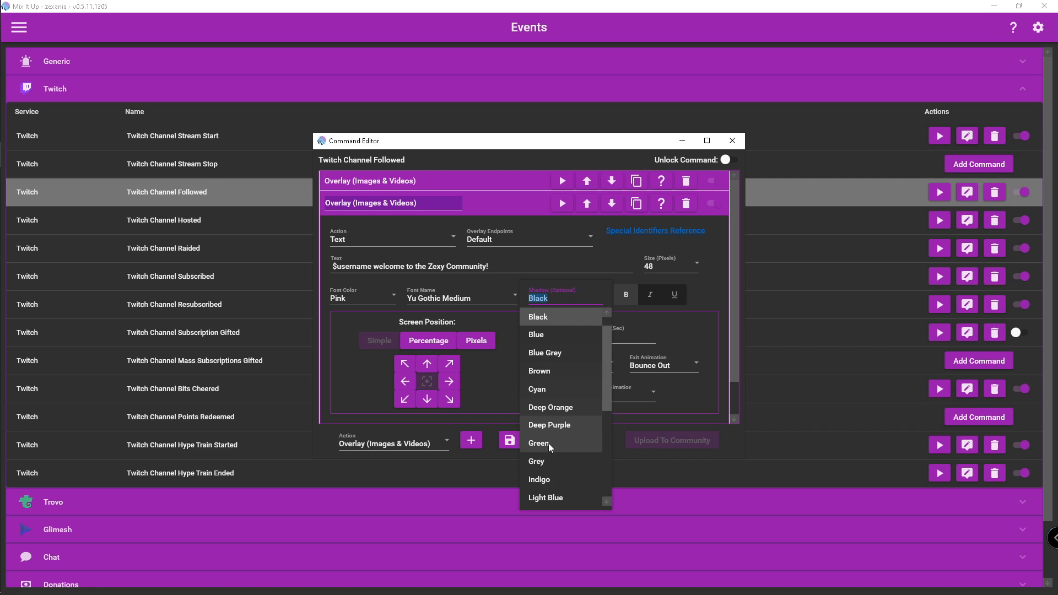
click(586, 282)
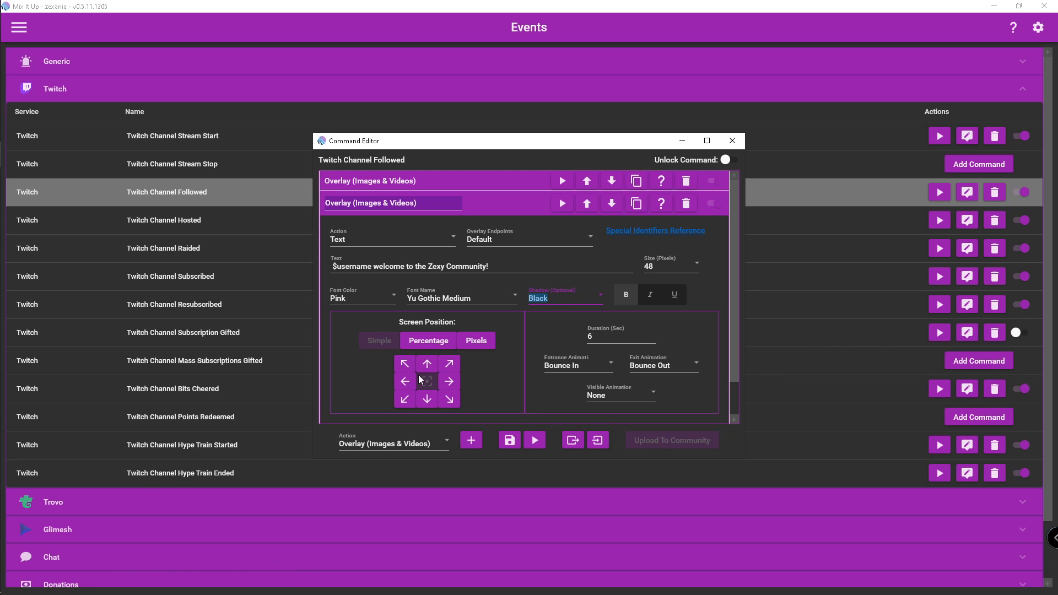
Position the welcome text by percentage at 50% from the left and 50% from the top, and collapse the action
click(431, 341)
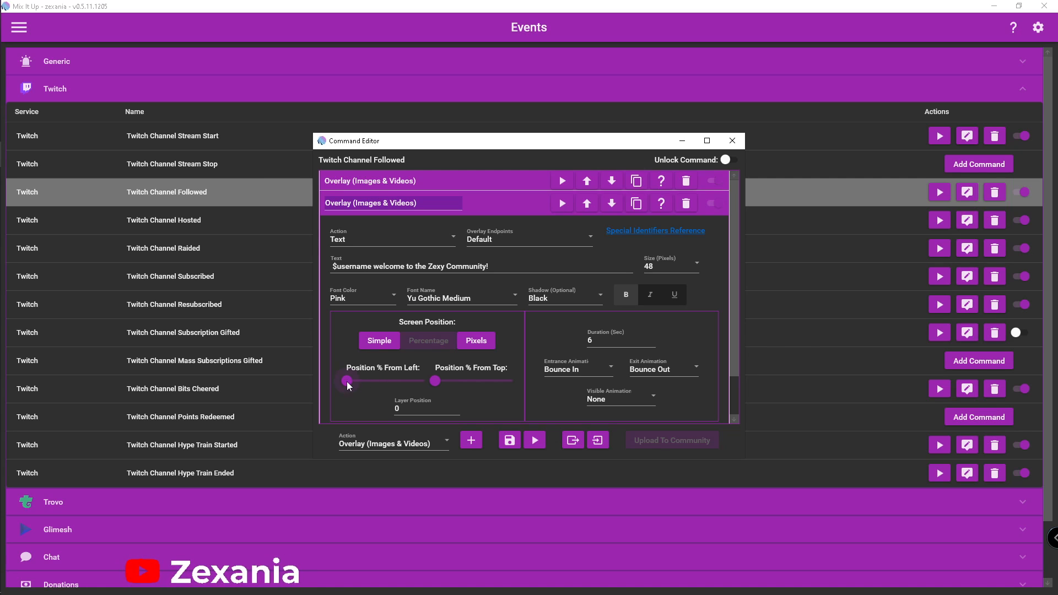
drag(348, 383, 385, 387)
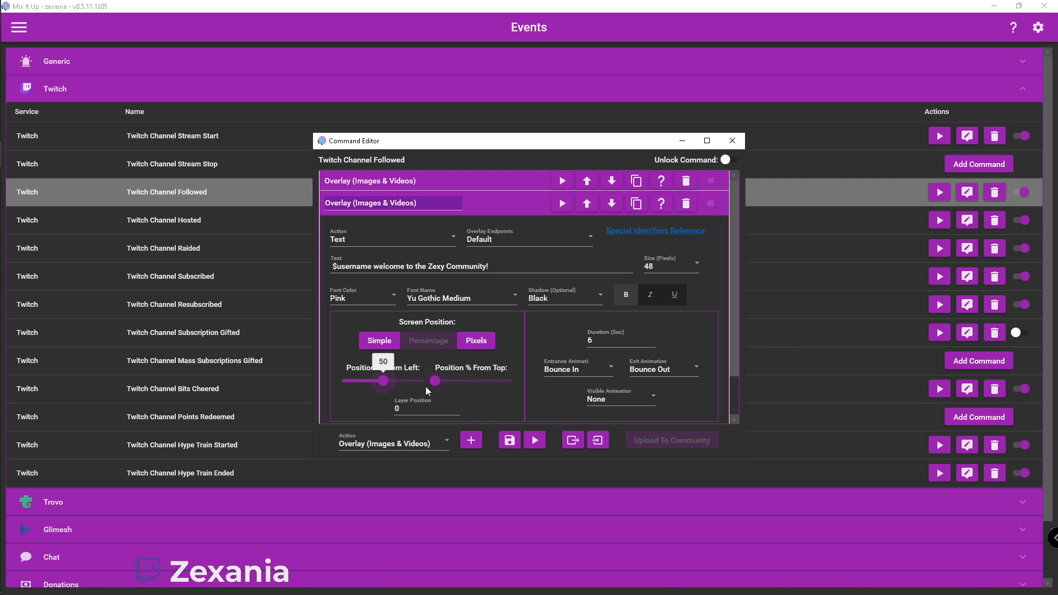
drag(436, 381, 474, 385)
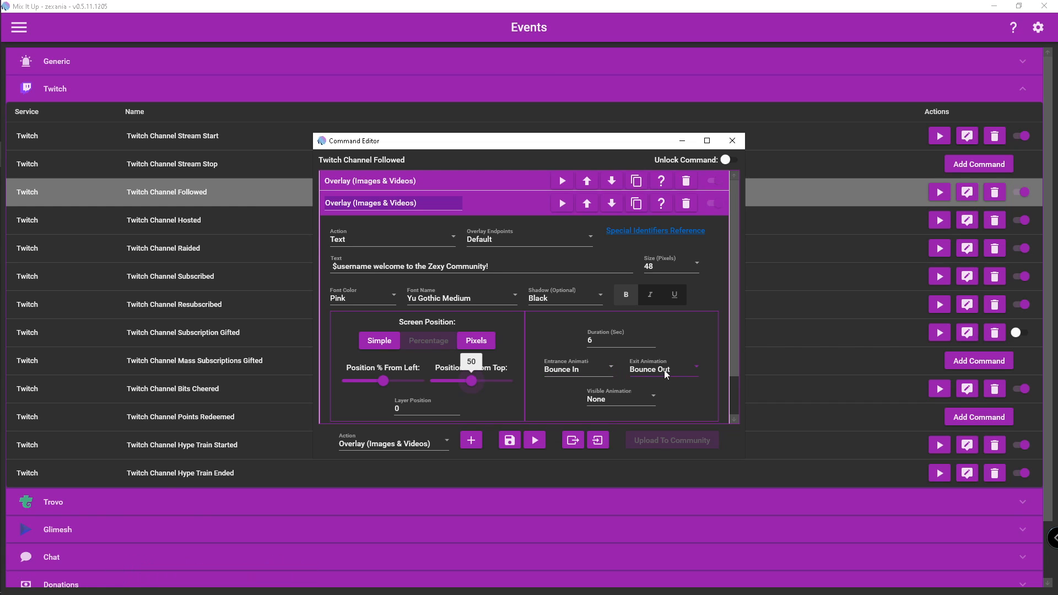
scroll(665, 373, down, 2)
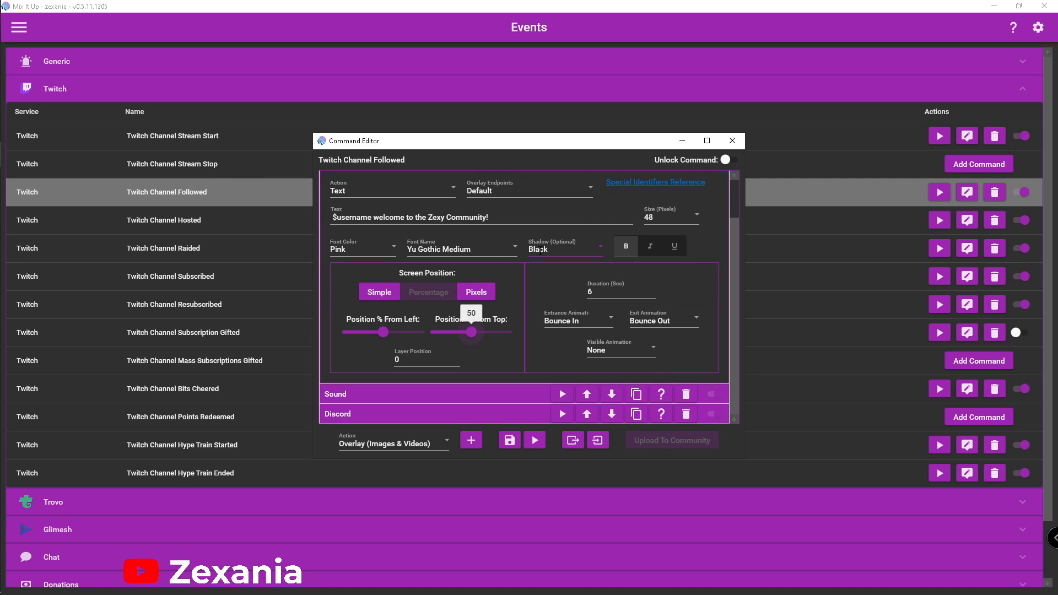
scroll(540, 251, up, 1)
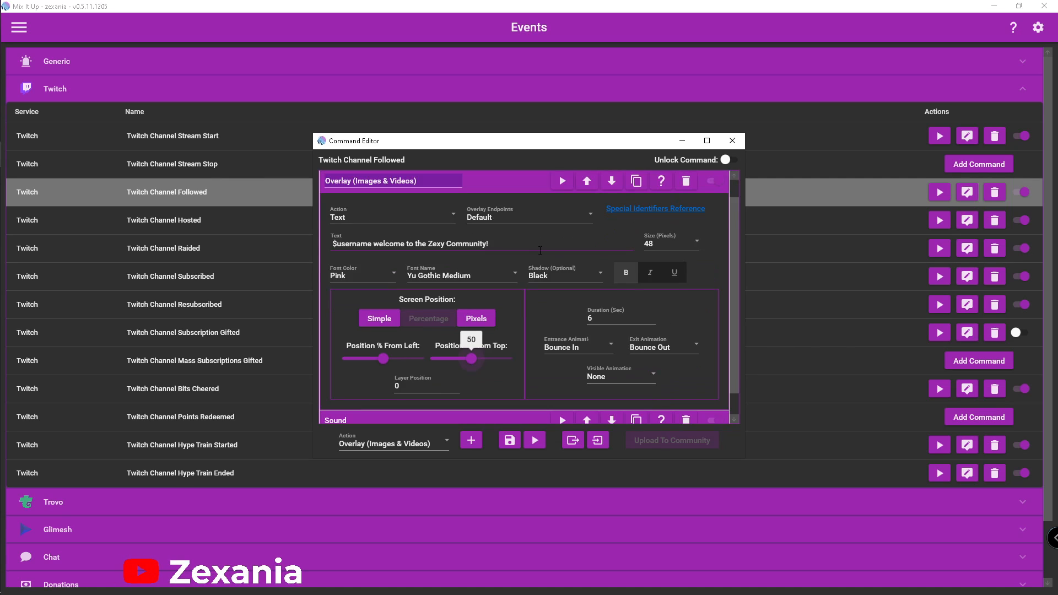
click(519, 183)
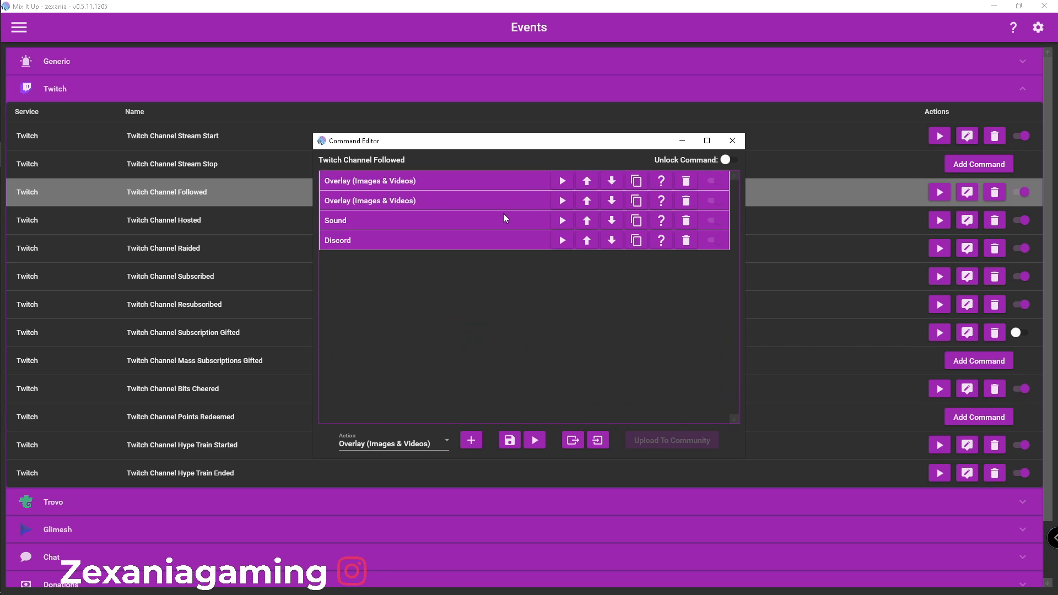
Expand the Followed command's Sound action and choose Sound as the action type to add
click(522, 221)
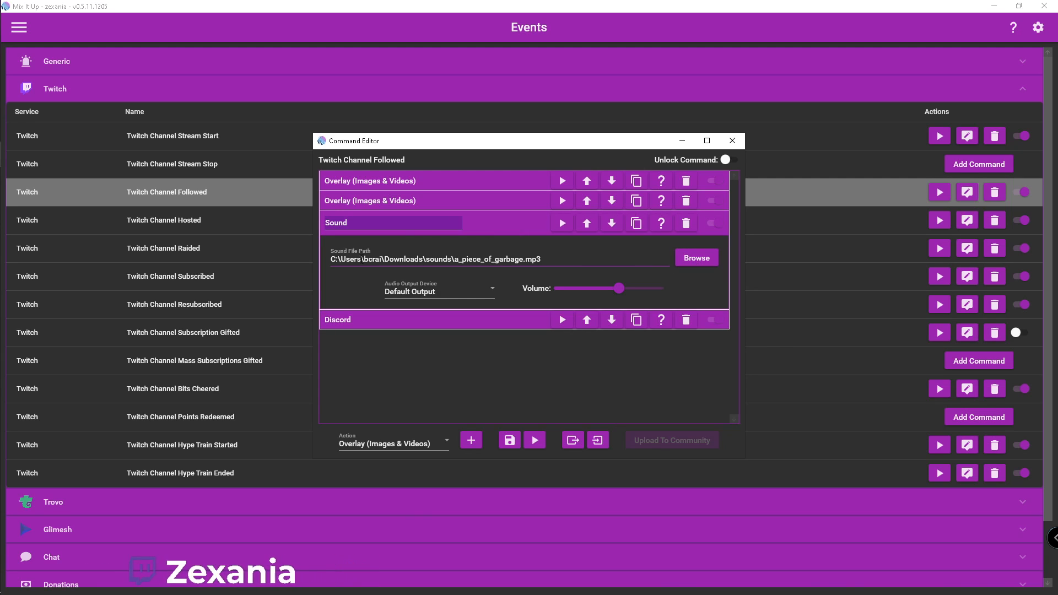
click(394, 442)
scroll(380, 342, down, 3)
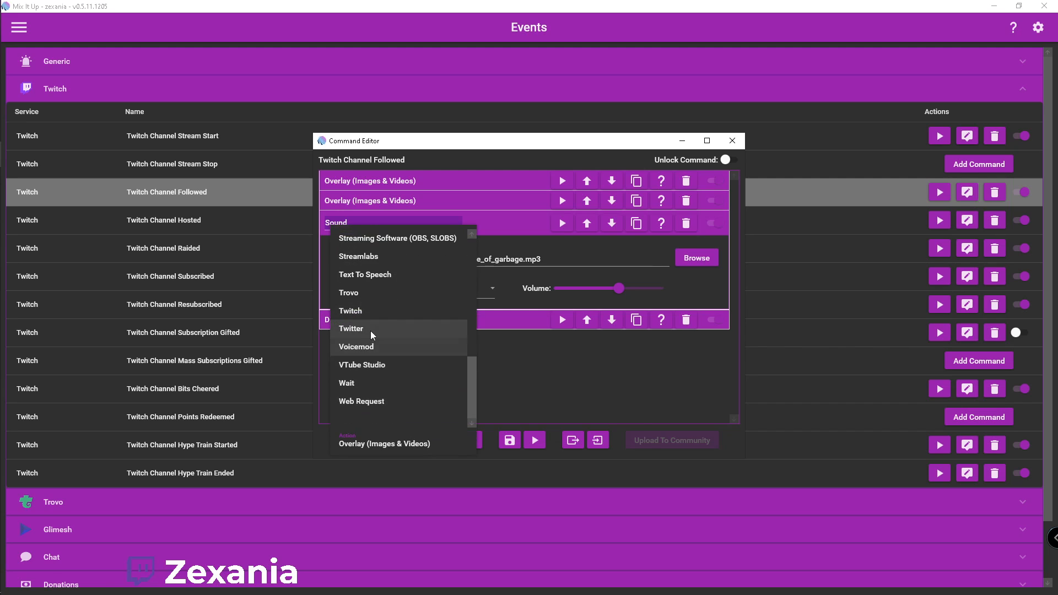
scroll(381, 347, up, 2)
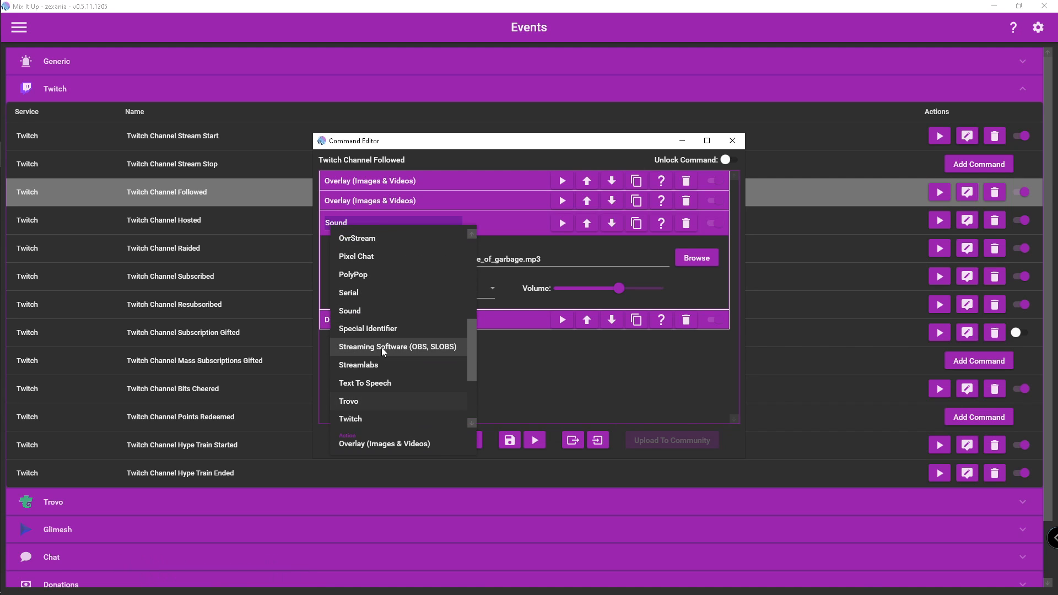
click(372, 314)
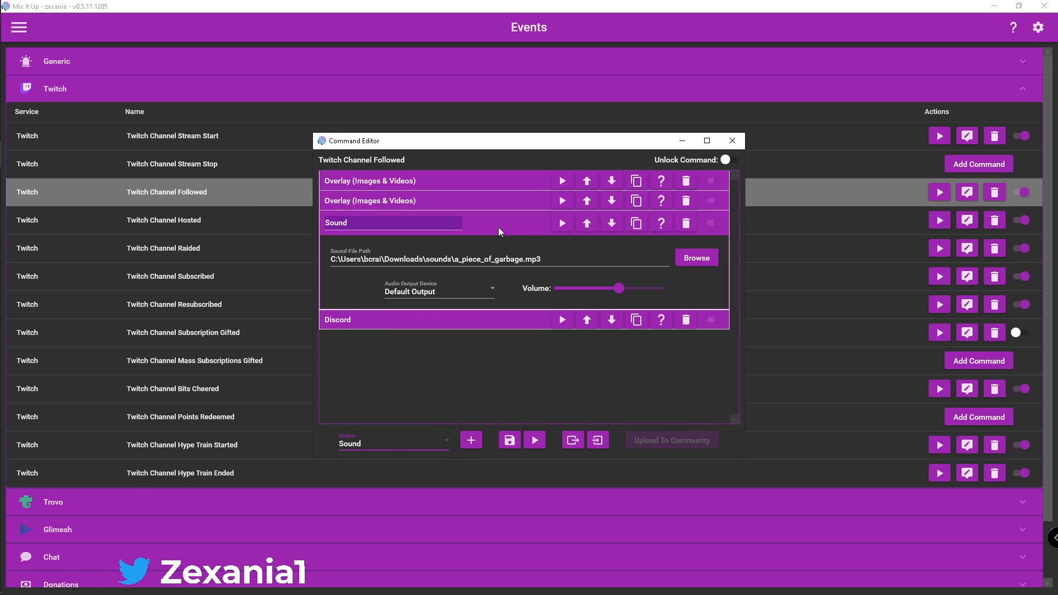
Browse Downloads for the Sound action's audio file, and close the file picker without choosing one
click(693, 261)
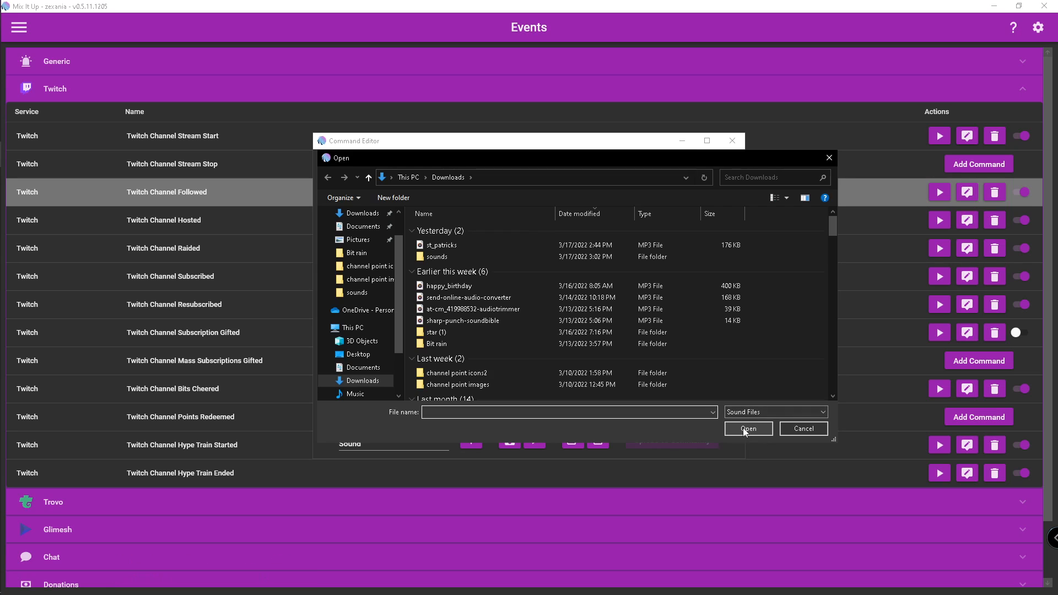
click(829, 158)
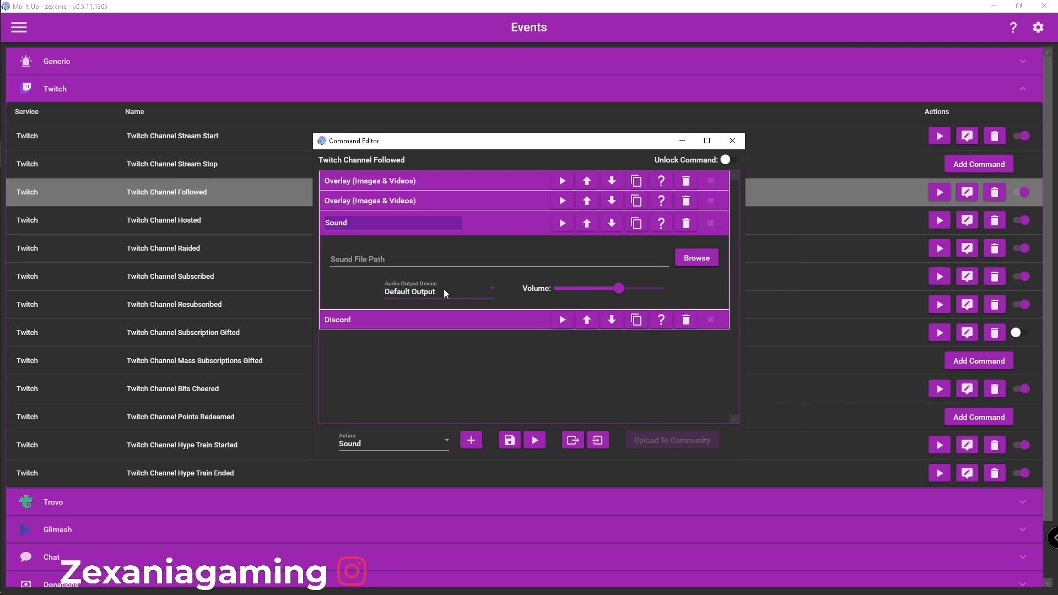
Set the Followed command's sound file to piece_of_garbage.mp3 from the sounds folder in Downloads
click(698, 260)
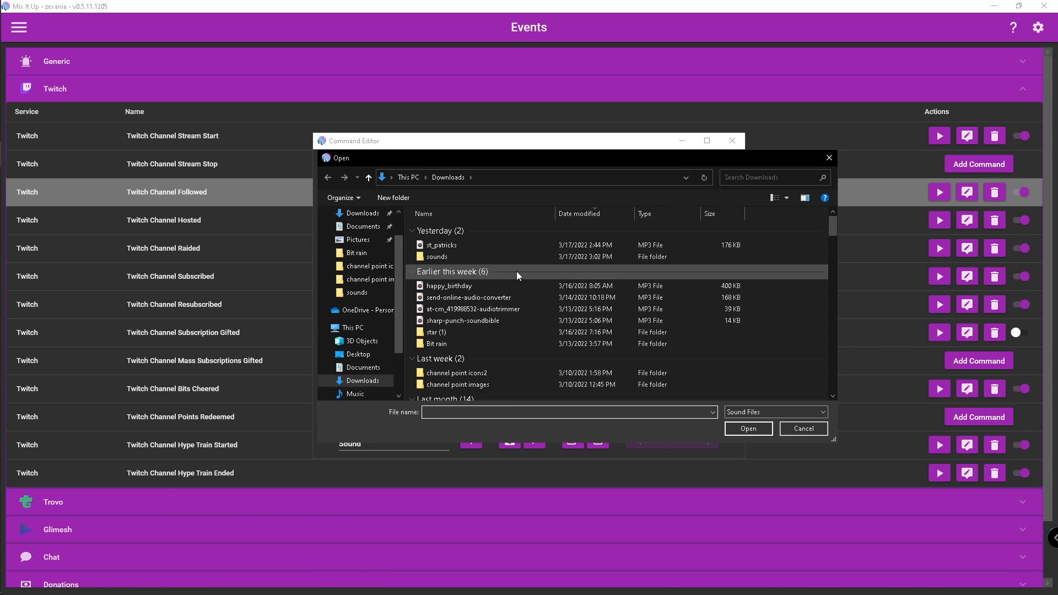
double_click(458, 257)
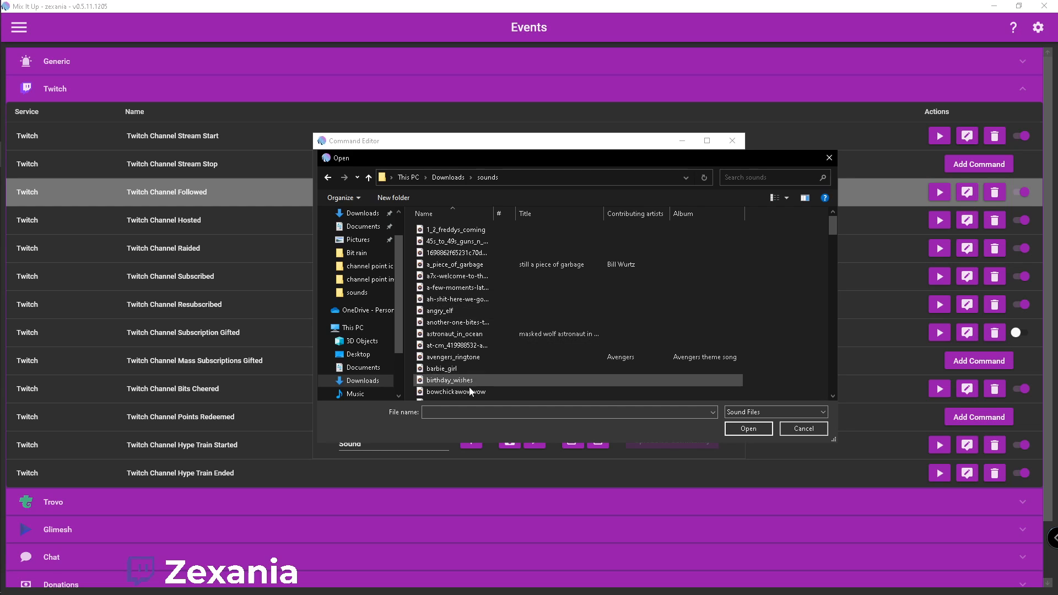
click(466, 410)
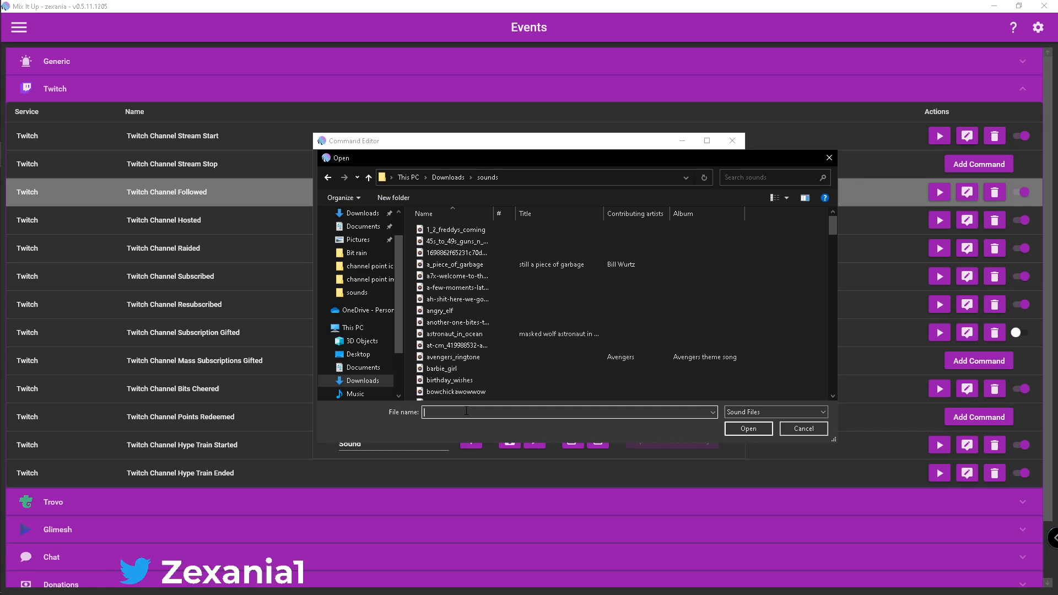
text(pi)
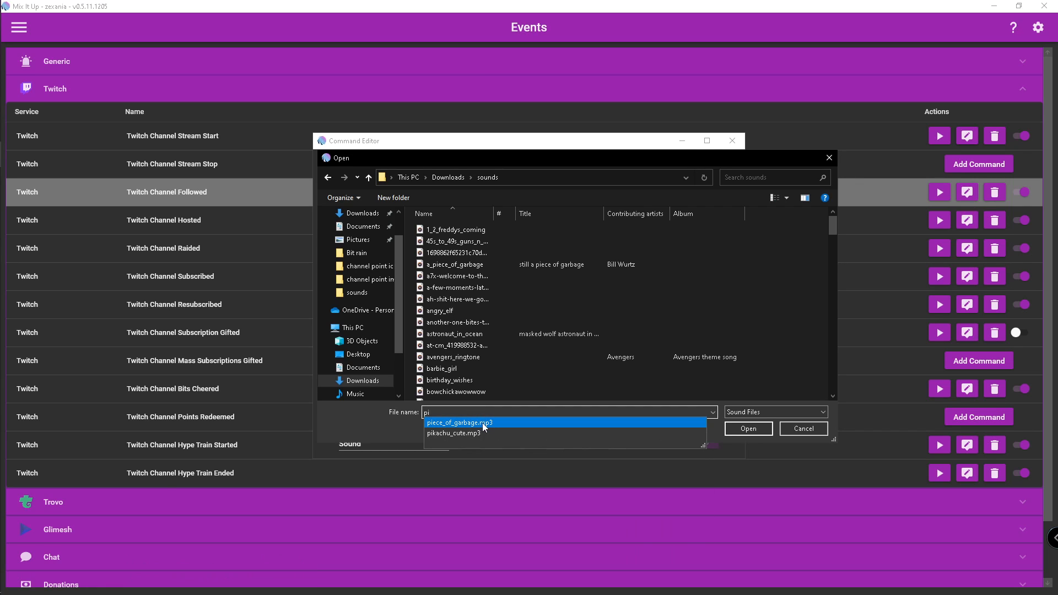
click(482, 422)
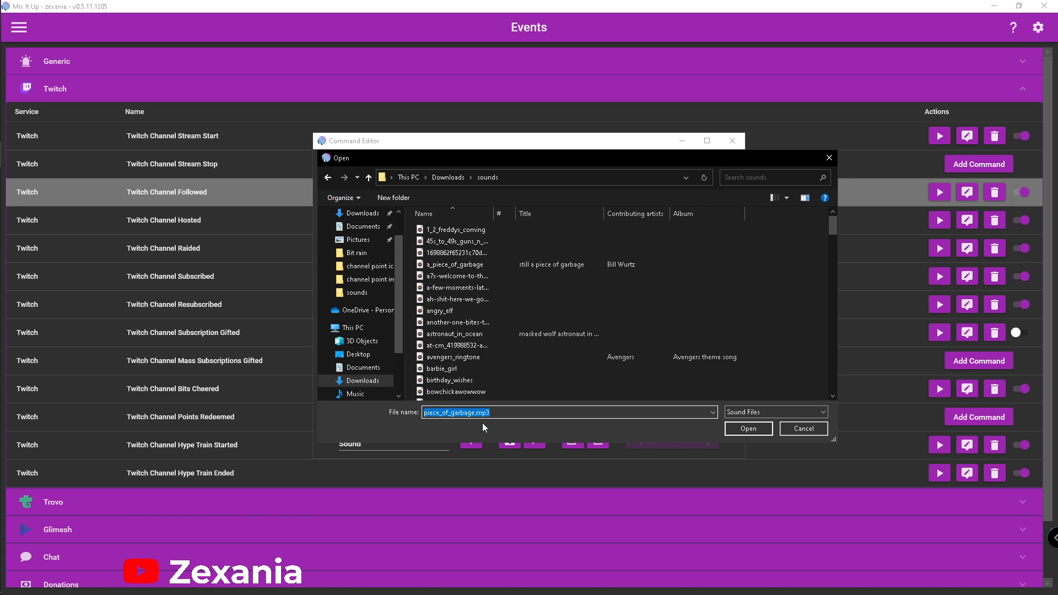
click(747, 429)
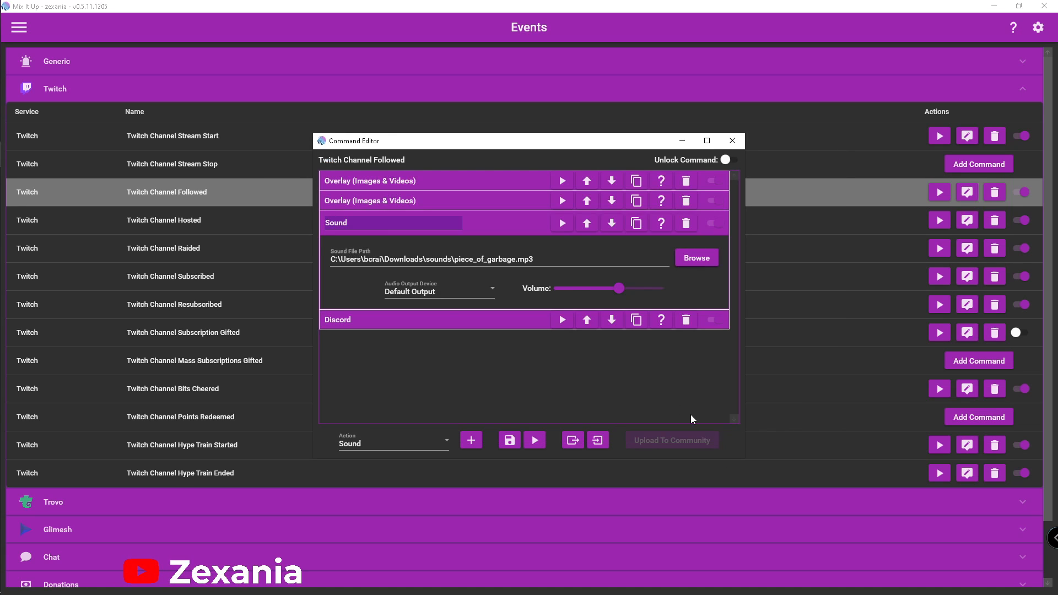
Set the Sound action's volume to 57 and collapse the action
drag(631, 290, 619, 288)
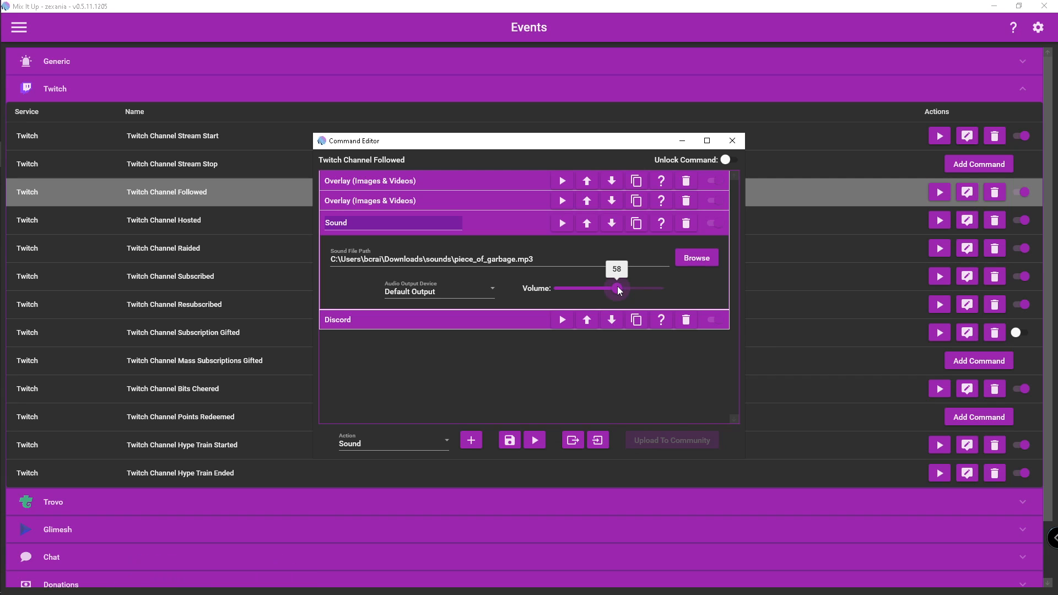
drag(617, 286, 615, 286)
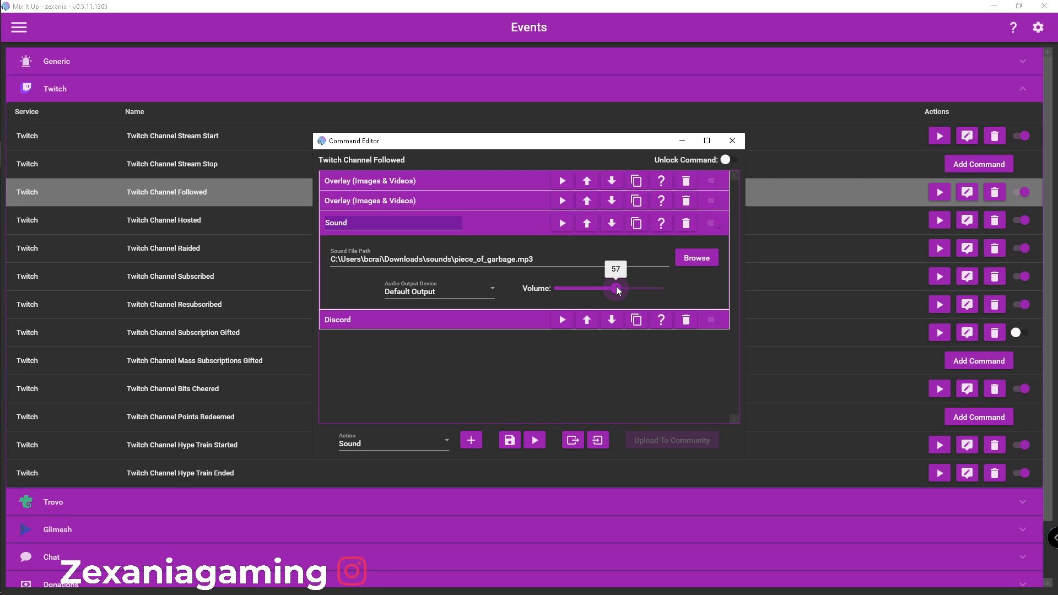
click(513, 220)
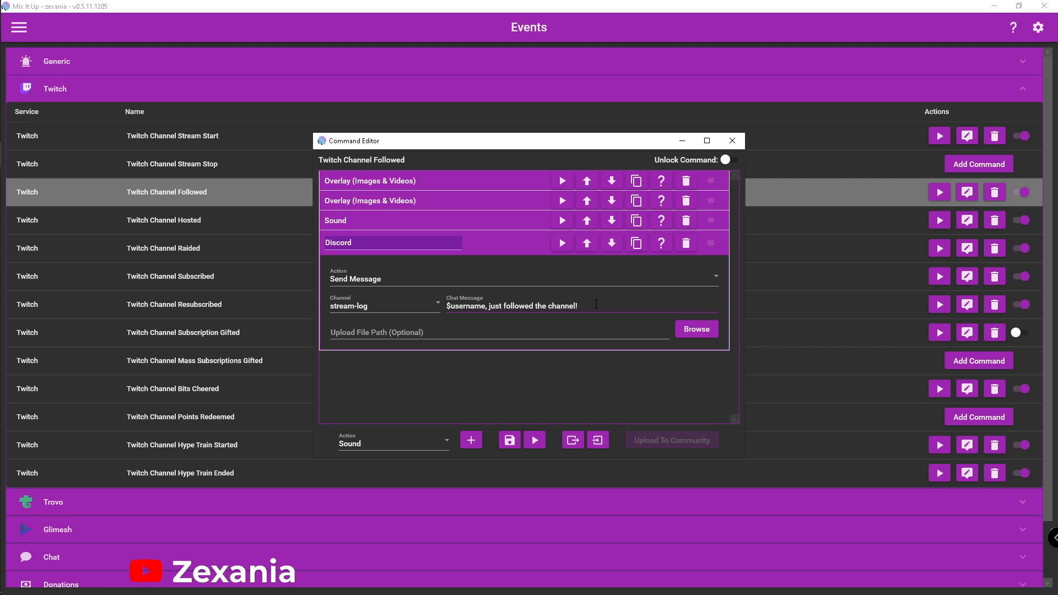
Collapse the Discord action and disable it in the Followed command
click(496, 247)
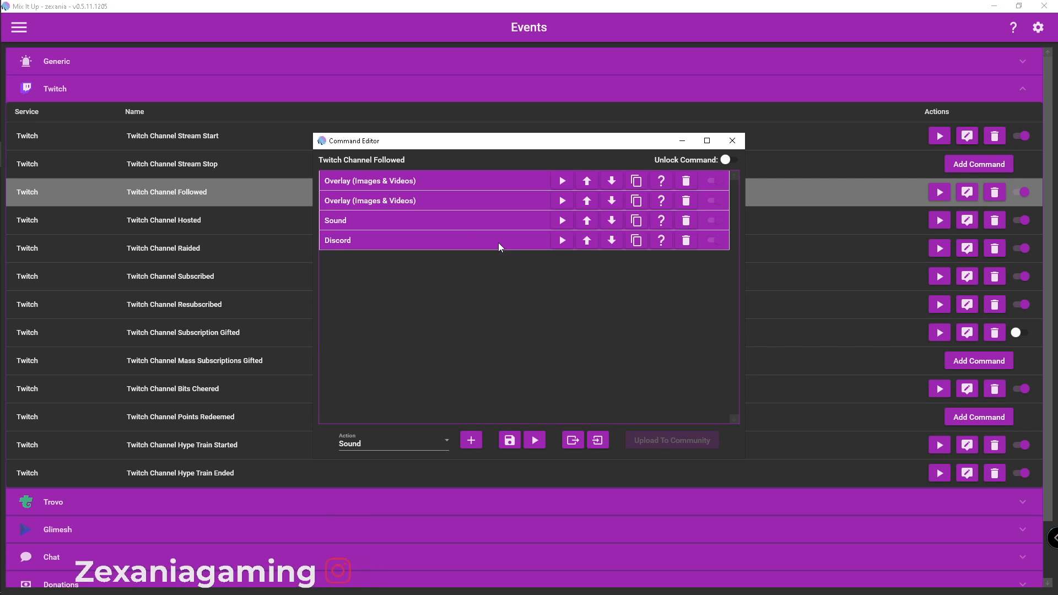
click(720, 243)
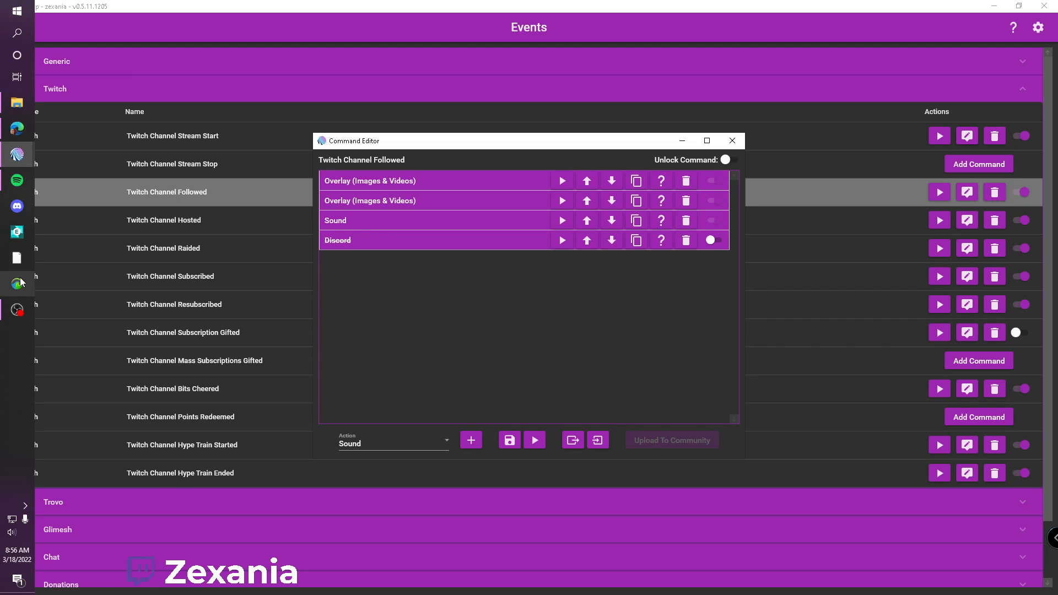
Switch to OBS, turn on Studio Mode and load the Start scene into the preview
click(17, 310)
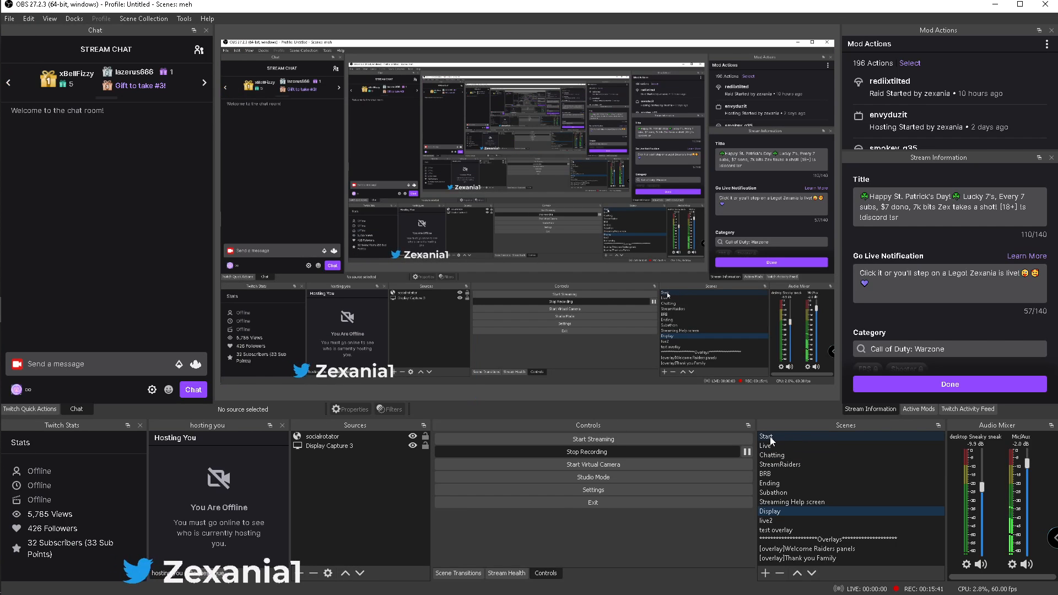
click(605, 478)
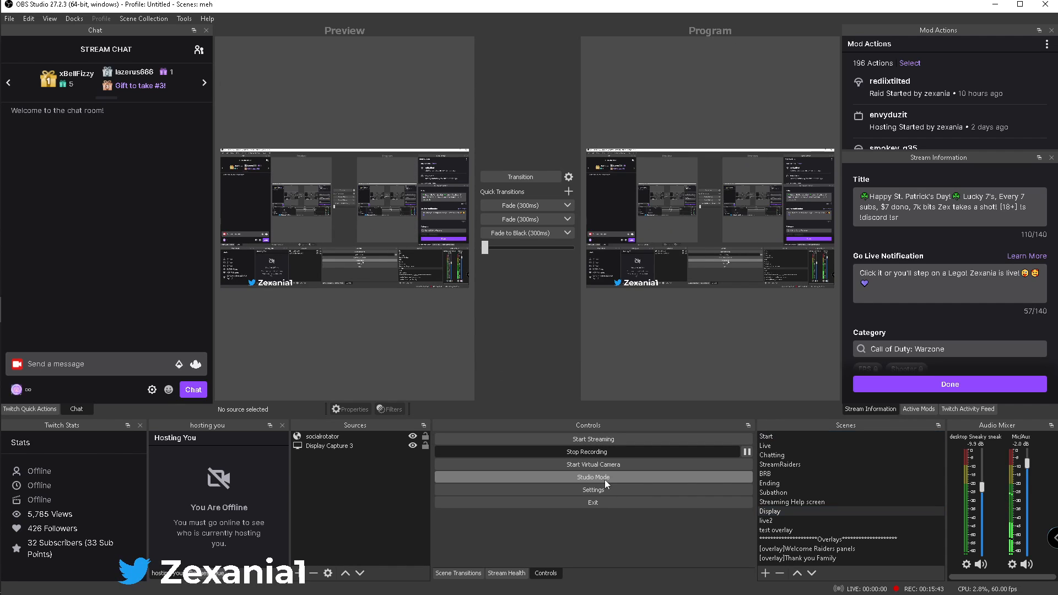
click(772, 437)
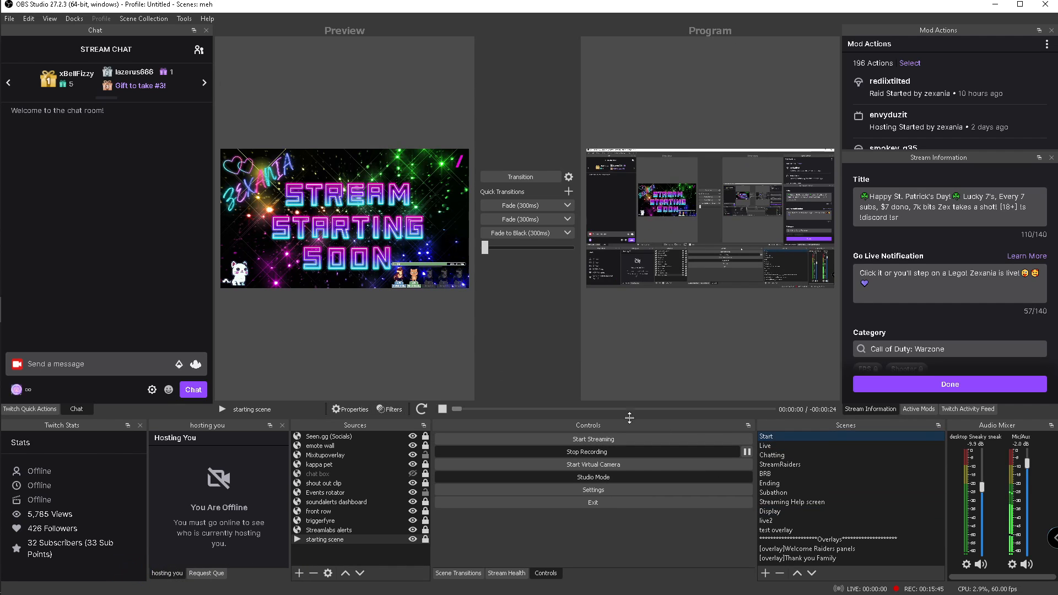
Bring up the Command Editor beside the OBS preview and test the Followed command with Twitch as the streaming platform
mouse_move(3, 317)
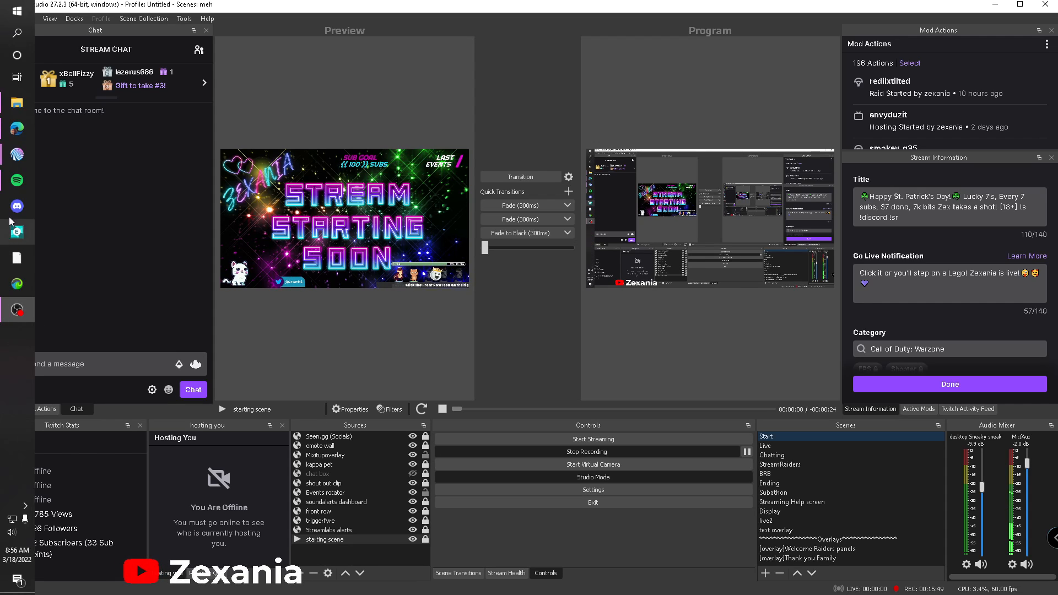
click(99, 165)
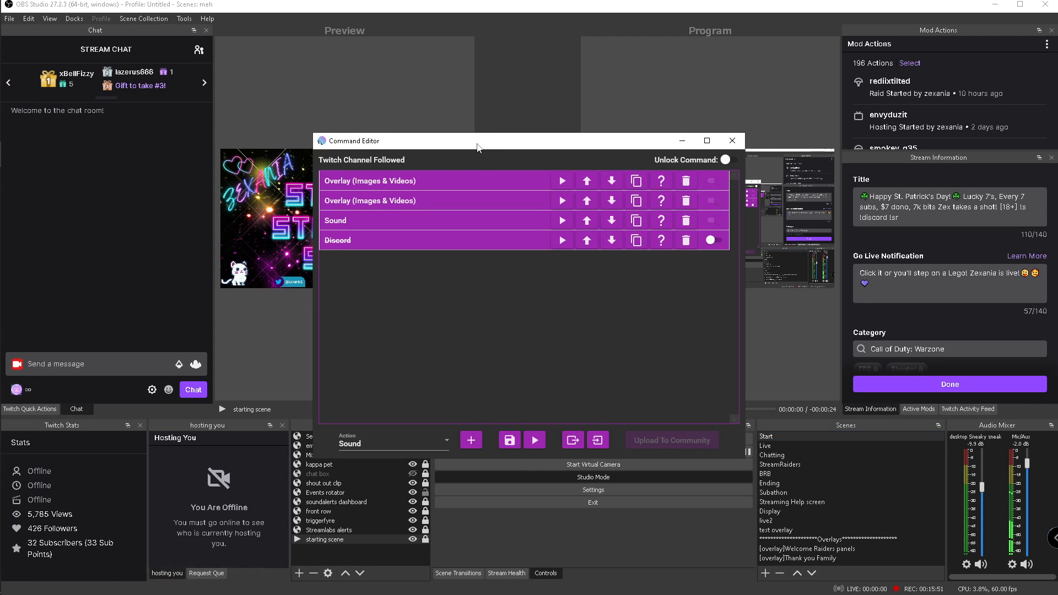
drag(397, 140, 659, 104)
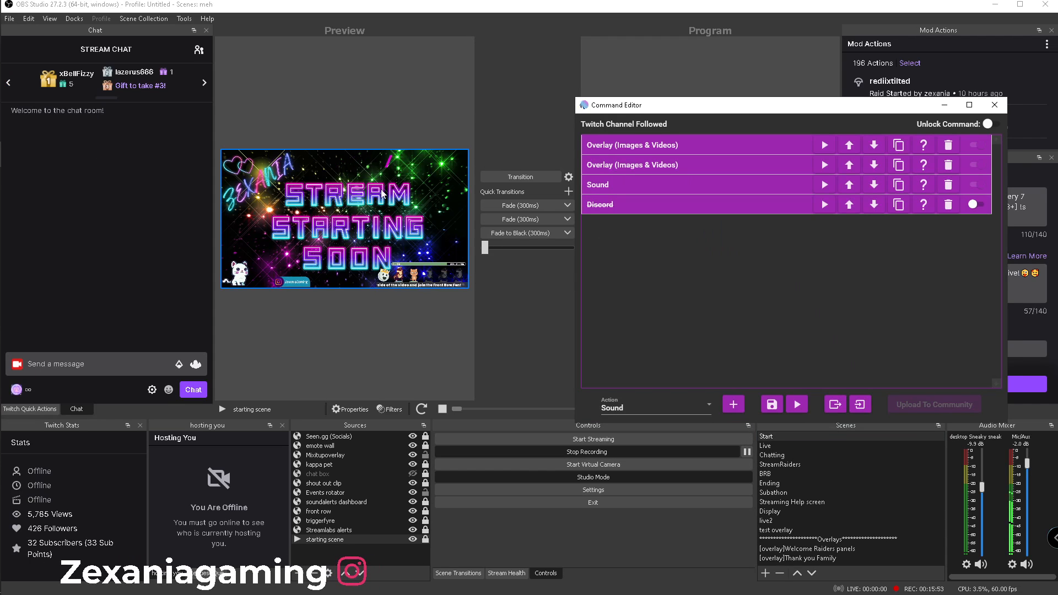
drag(687, 108, 637, 112)
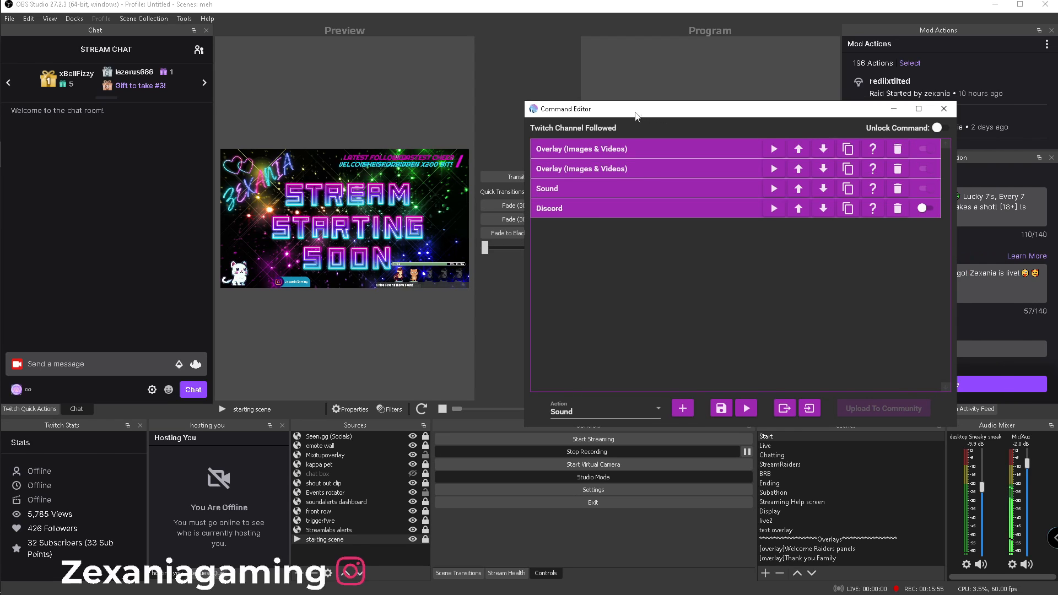
click(745, 408)
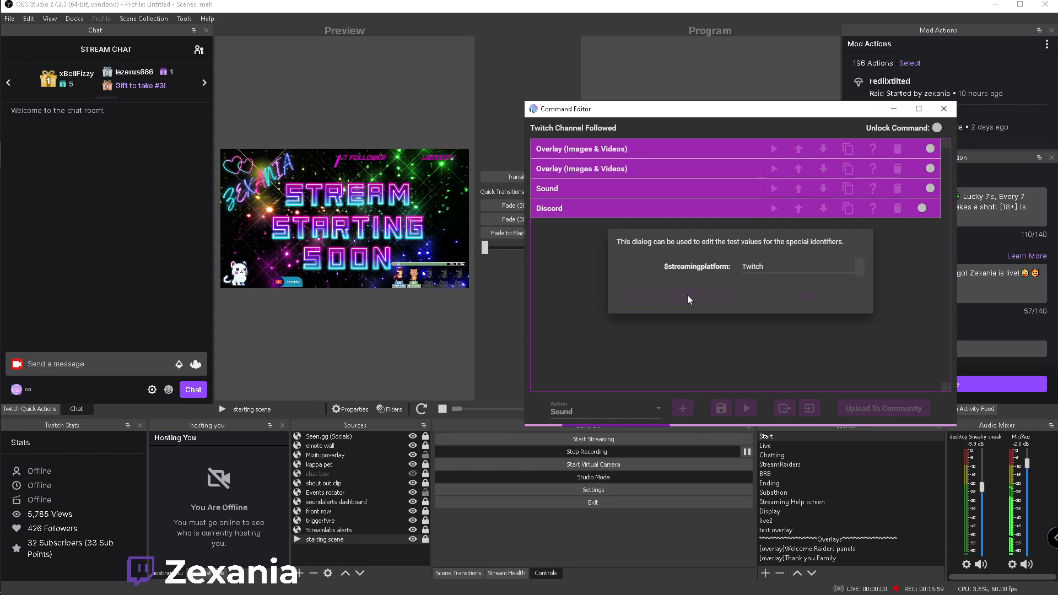
click(686, 295)
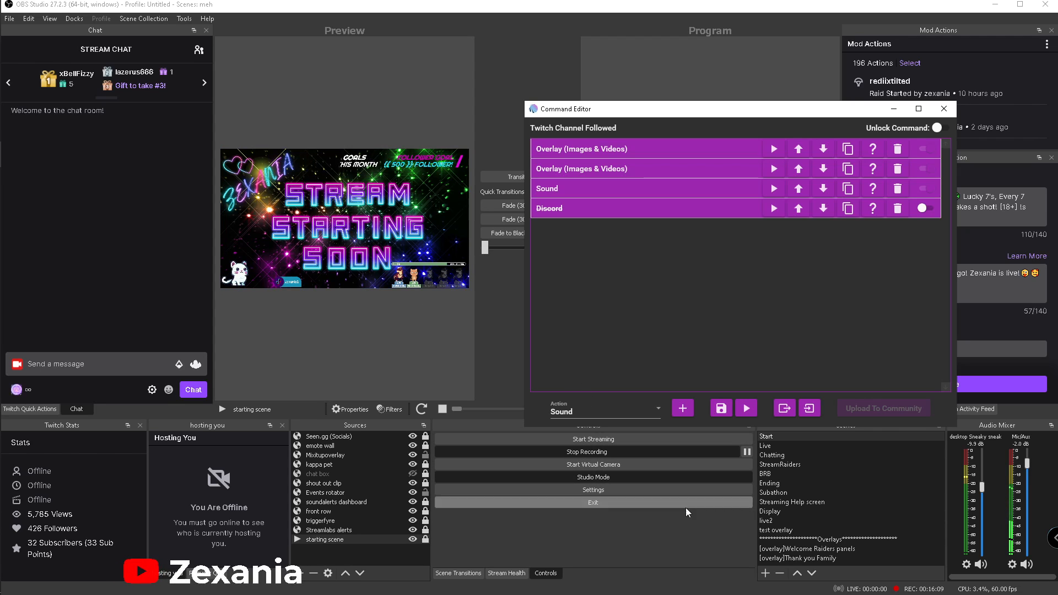
Turn off Studio Mode in OBS and make Live the active scene
click(769, 512)
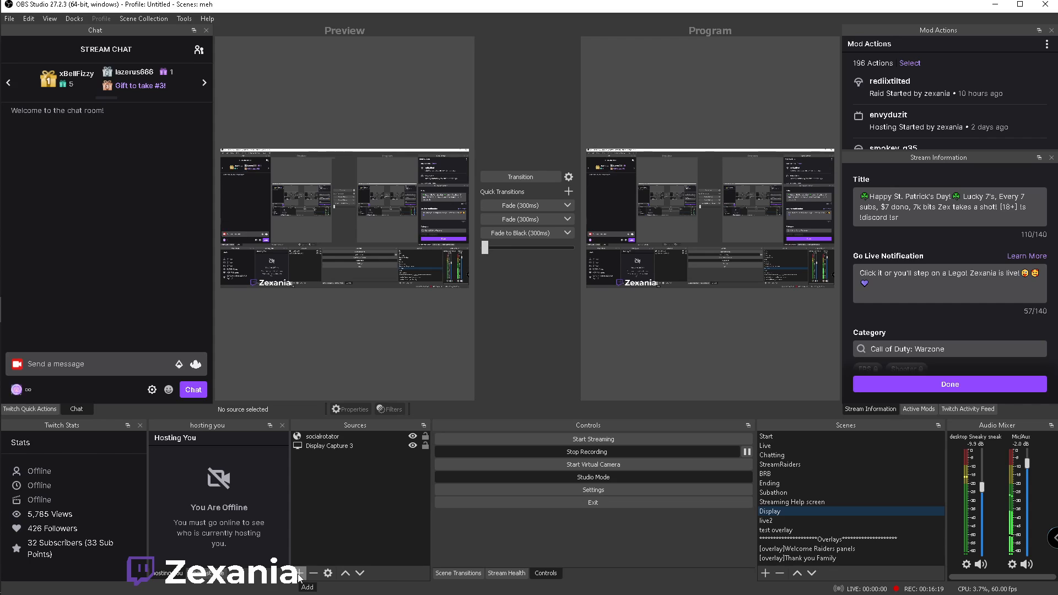
click(768, 448)
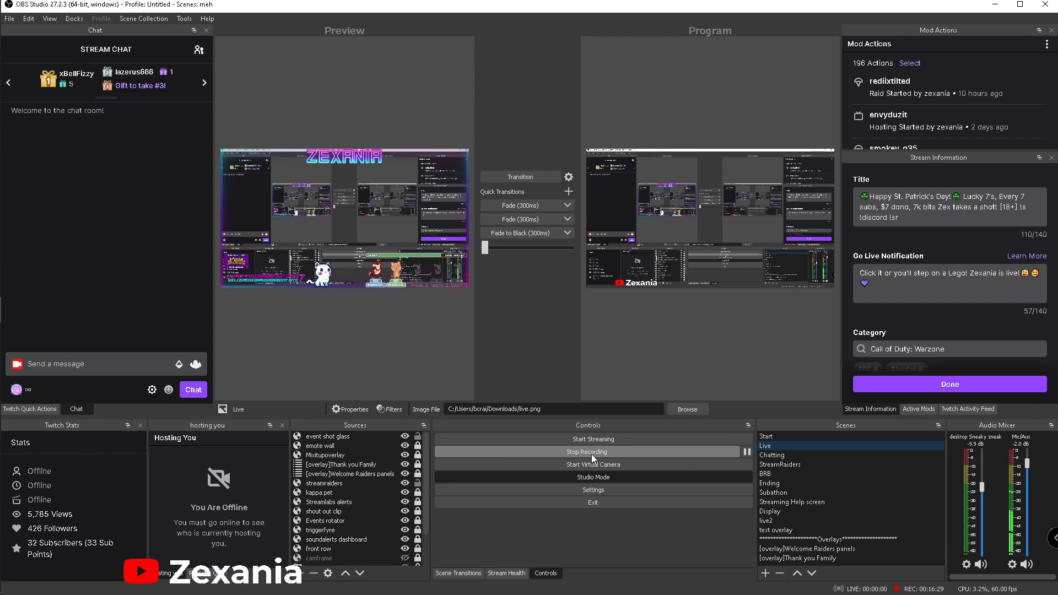
click(602, 476)
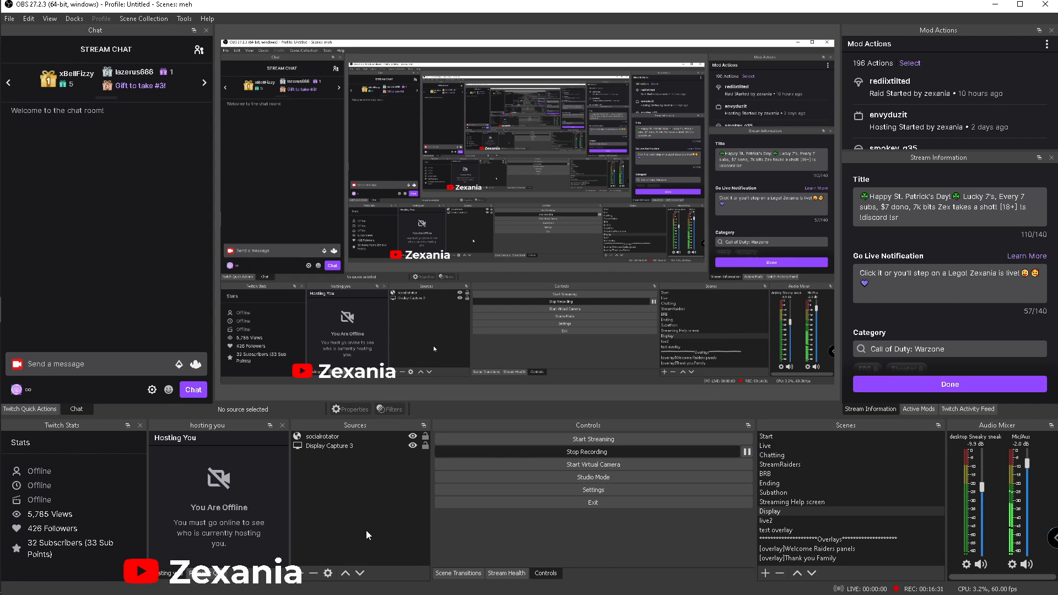
click(767, 445)
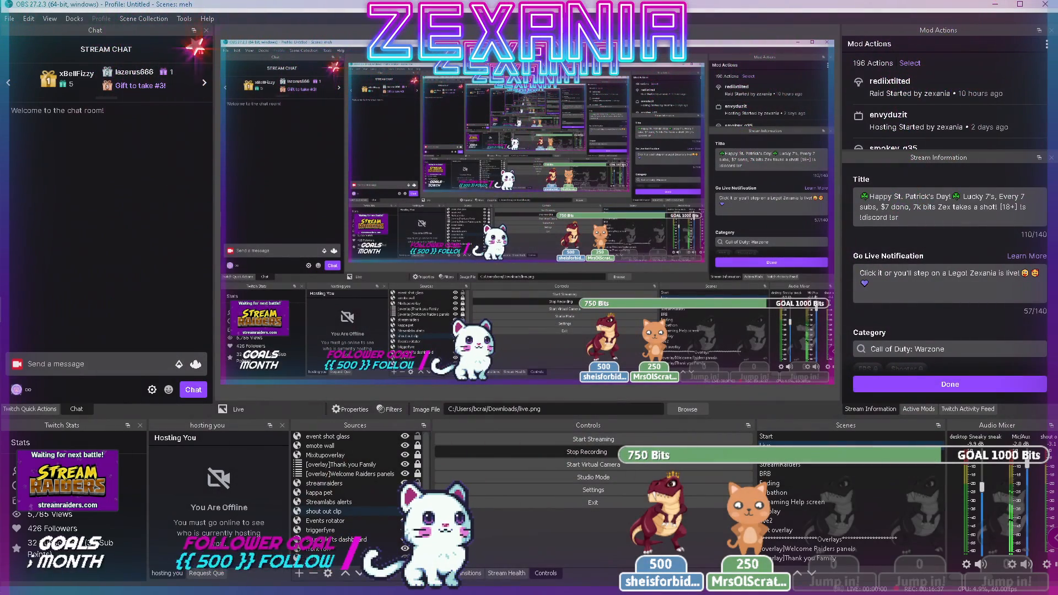
Bring the Command Editor back over the Live scene and rerun the Followed command test with platform Twitch
mouse_move(8, 175)
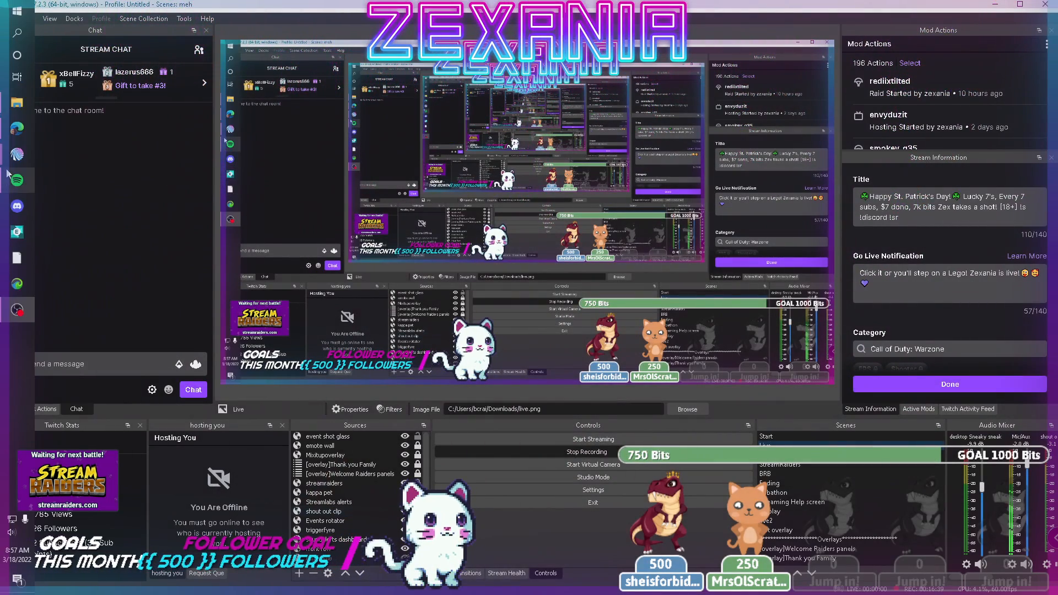
mouse_move(18, 156)
click(83, 165)
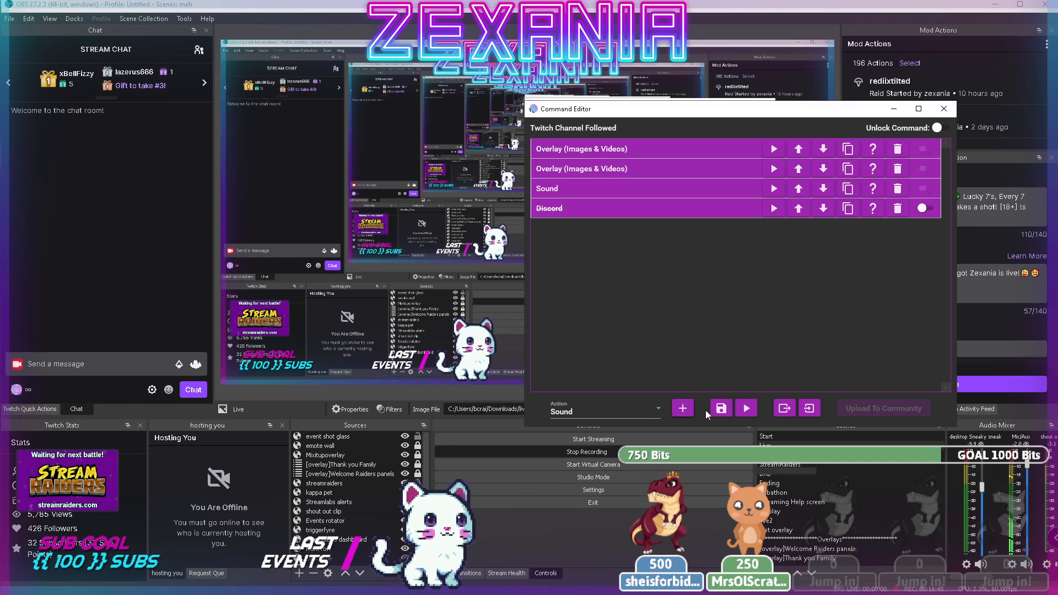
drag(749, 109, 391, 97)
mouse_move(3, 212)
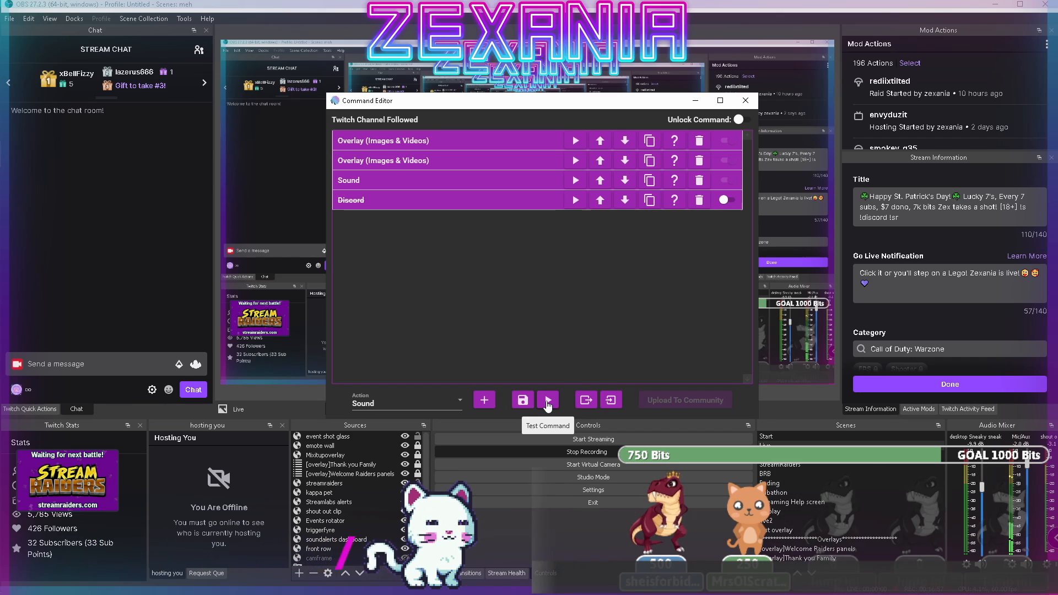
click(548, 402)
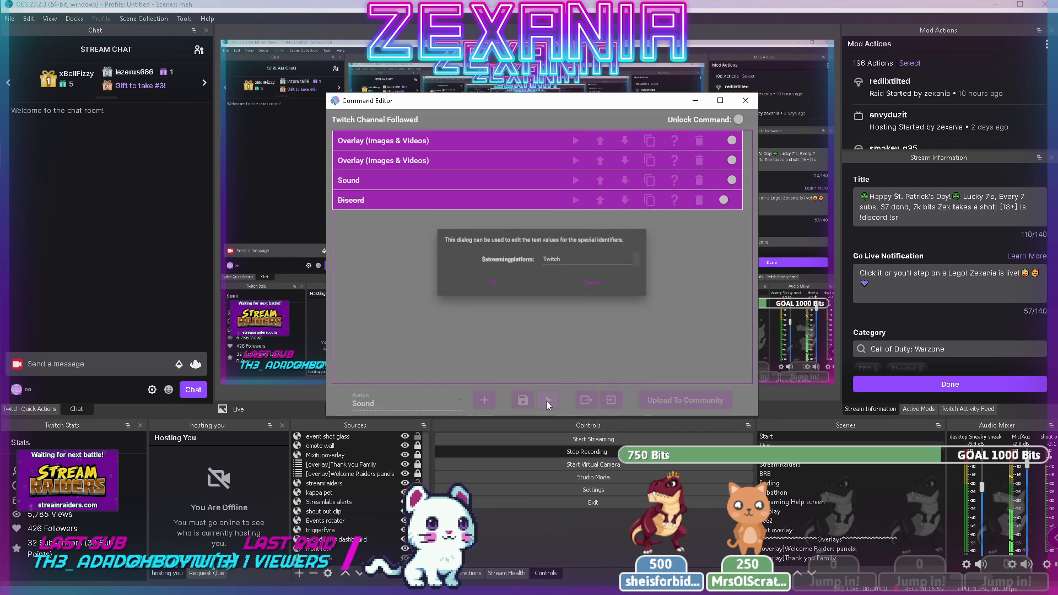
click(492, 282)
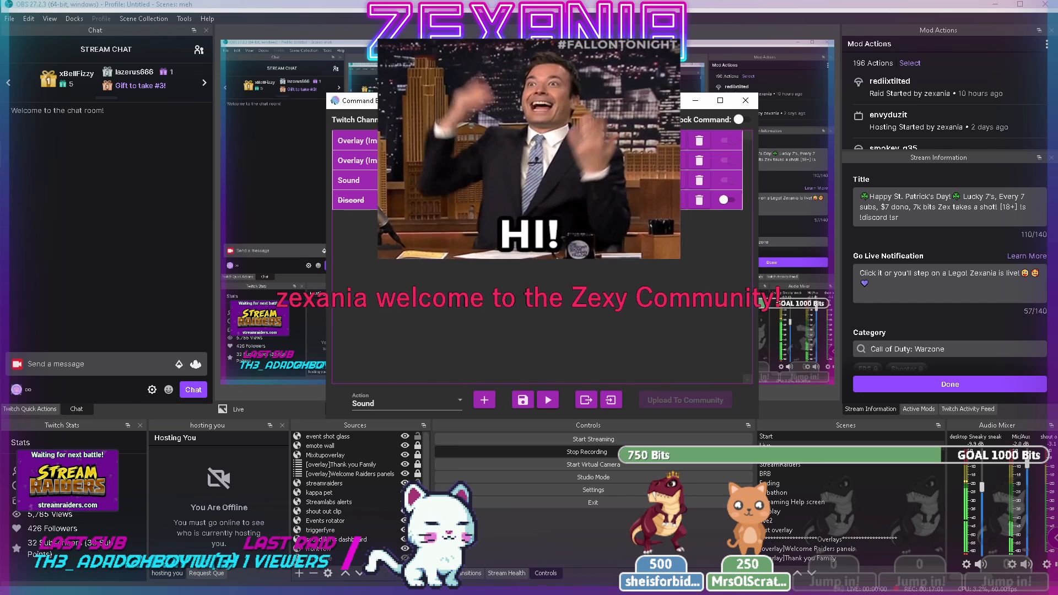
Re-enable the Followed command's Discord action and switch OBS back to the Display scene
drag(559, 106, 553, 257)
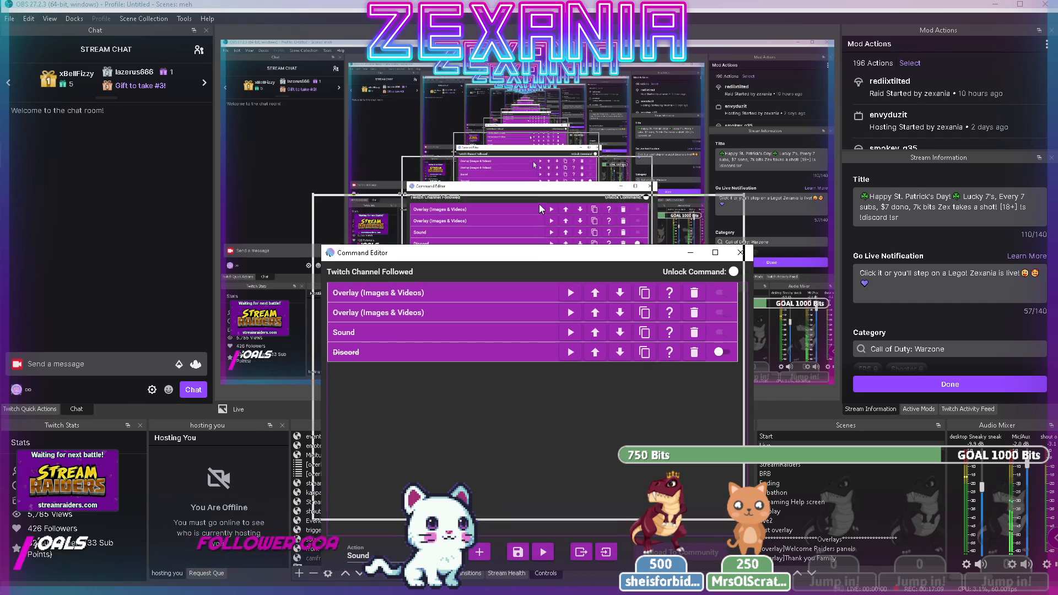
drag(539, 208, 538, 174)
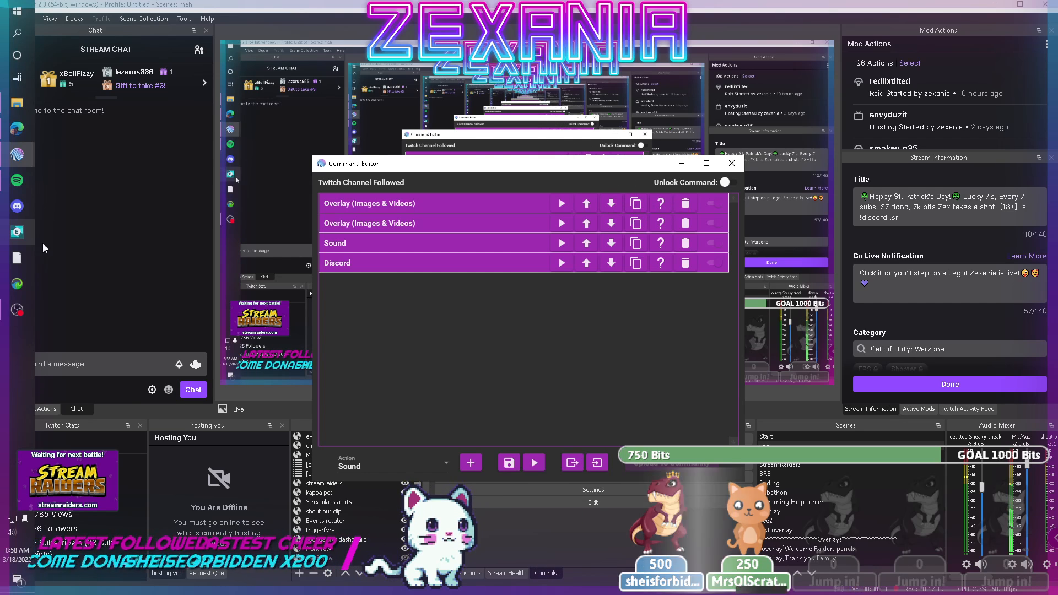
click(766, 515)
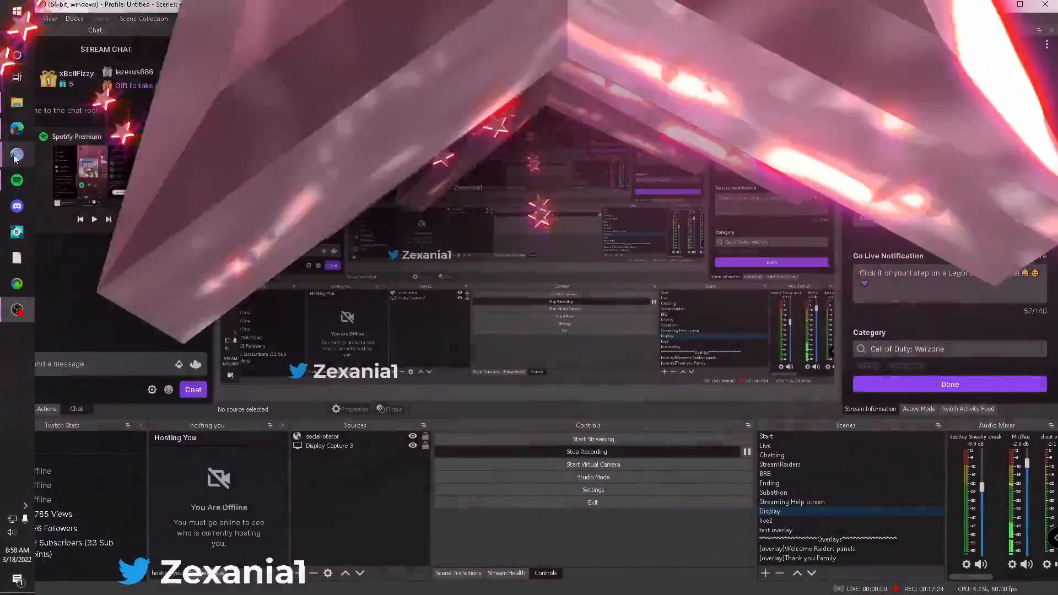
Return to the main Mix It Up window and select the Twitch Channel Followed event
mouse_move(15, 157)
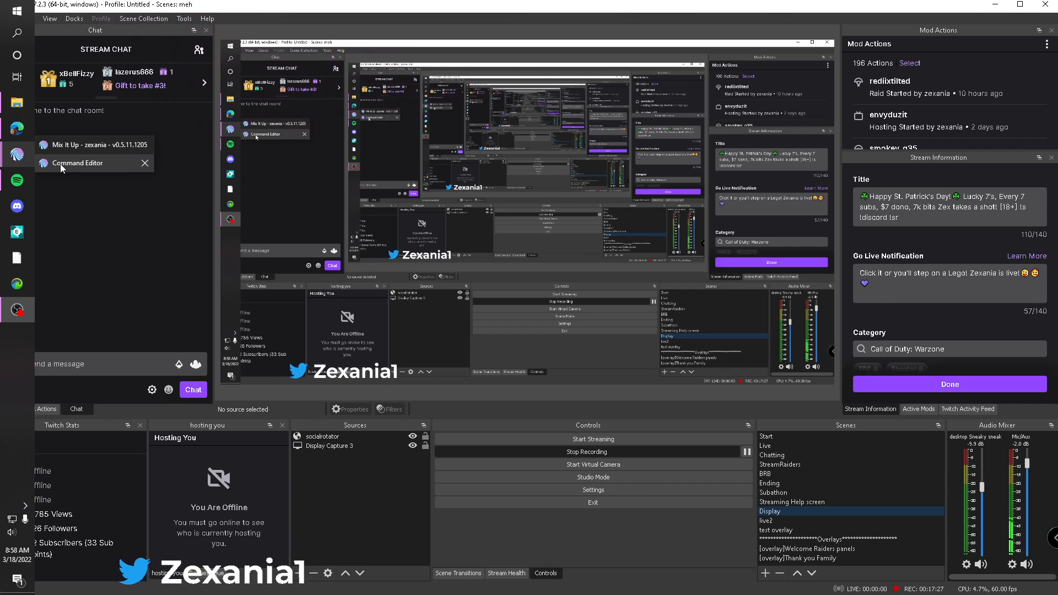
click(63, 146)
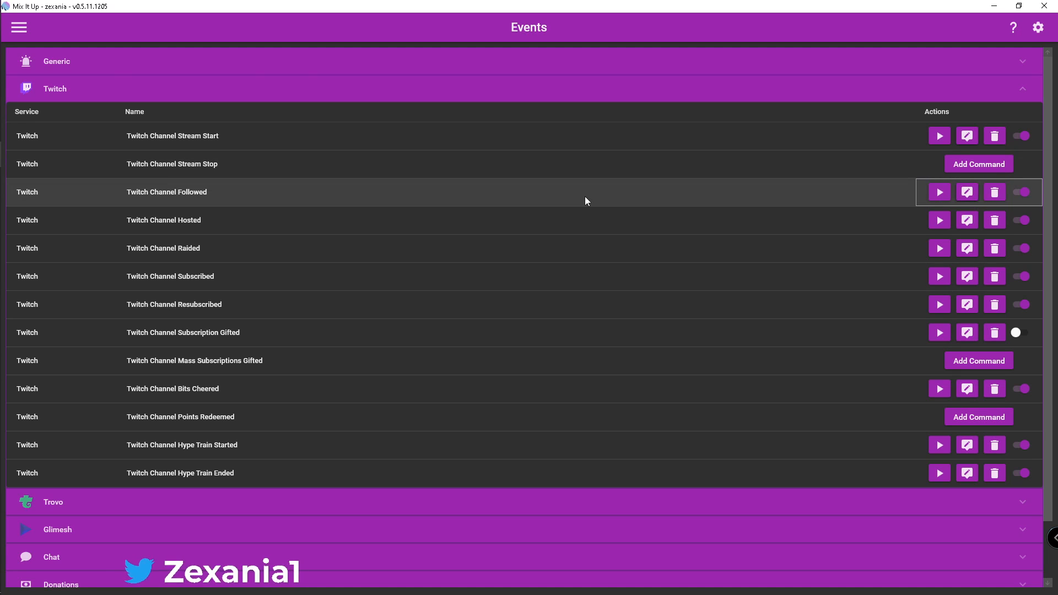
click(586, 200)
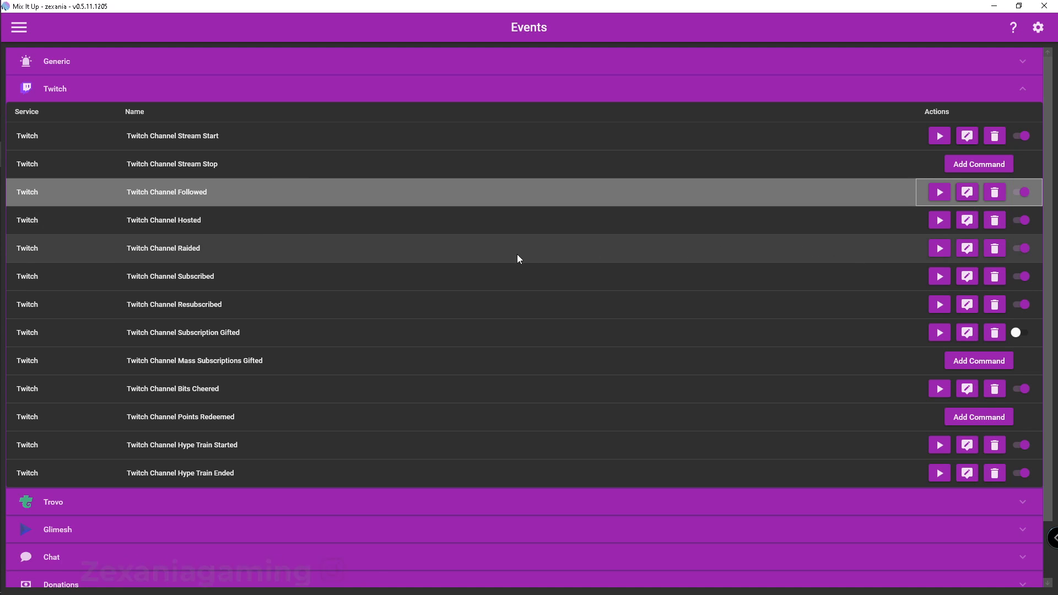
Review the list of actions in the Twitch Channel Raided command and minimize its editor
click(966, 249)
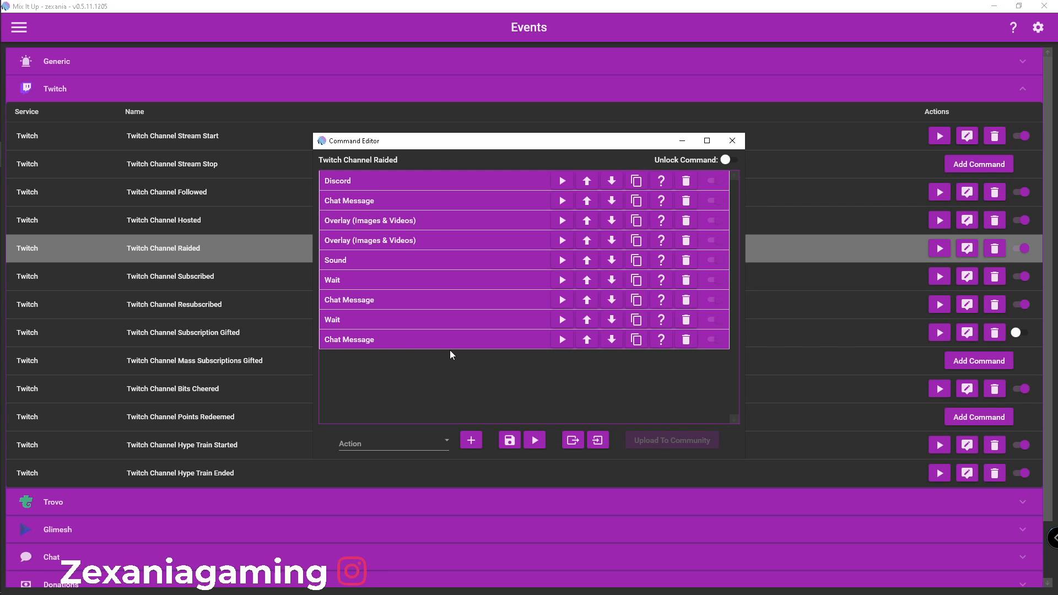
click(682, 140)
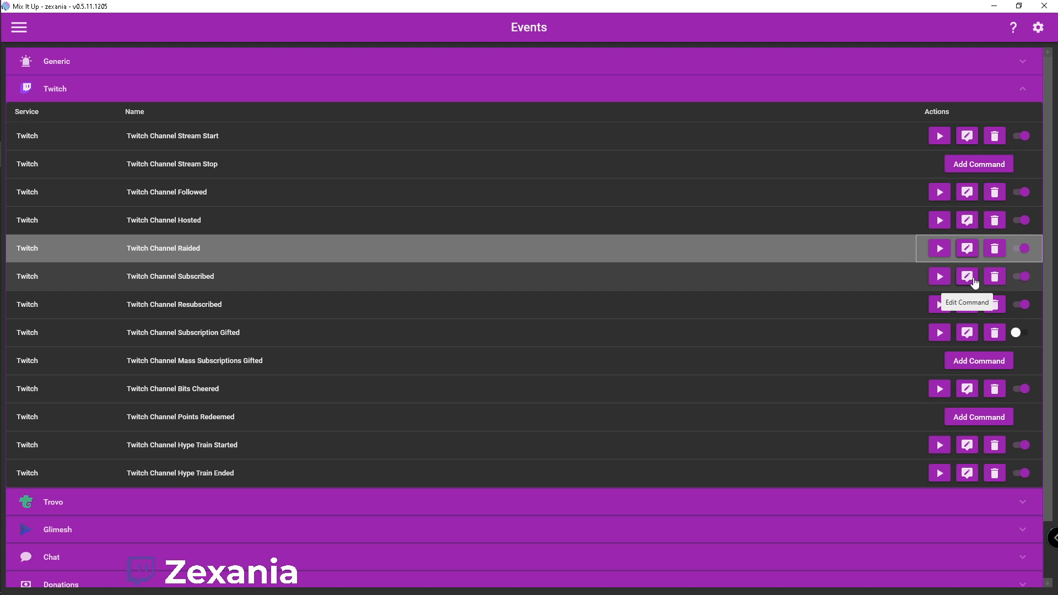
Open the Twitch Channel Subscribed command for editing and review the image overlay's file, size, position and animation settings
click(973, 281)
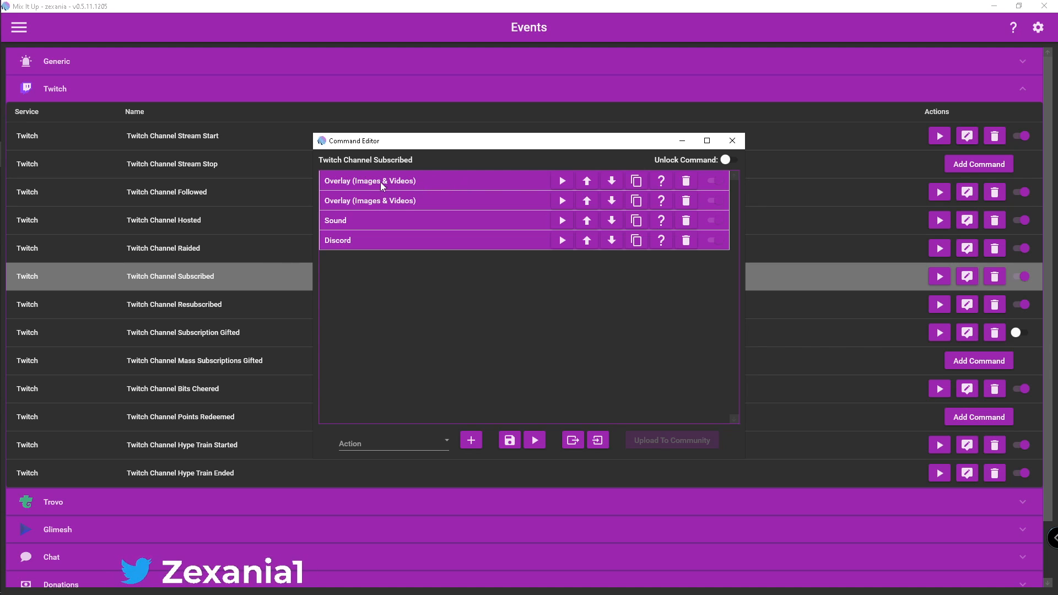
click(475, 181)
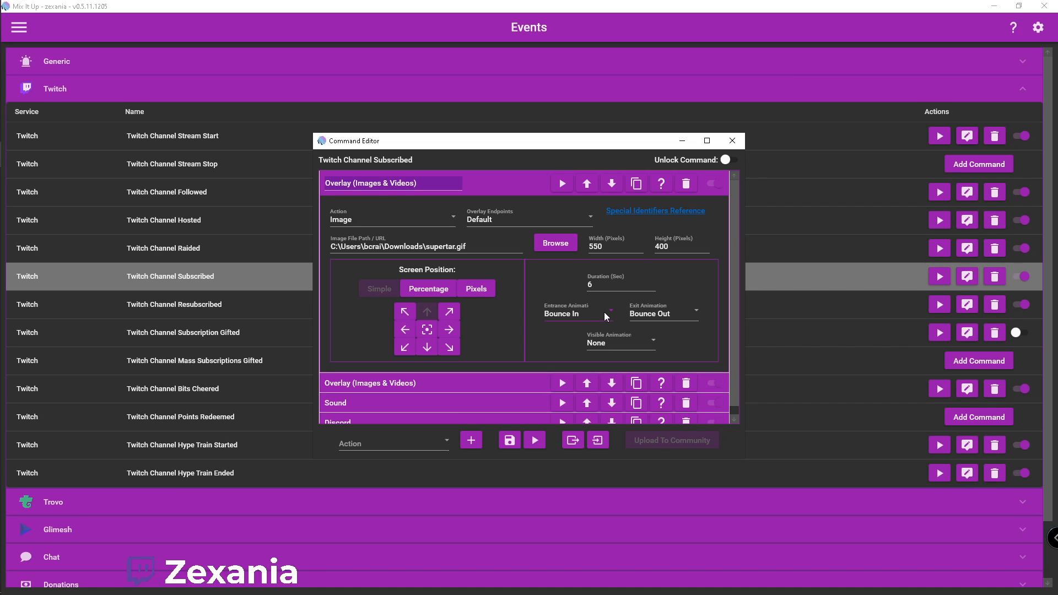
click(510, 186)
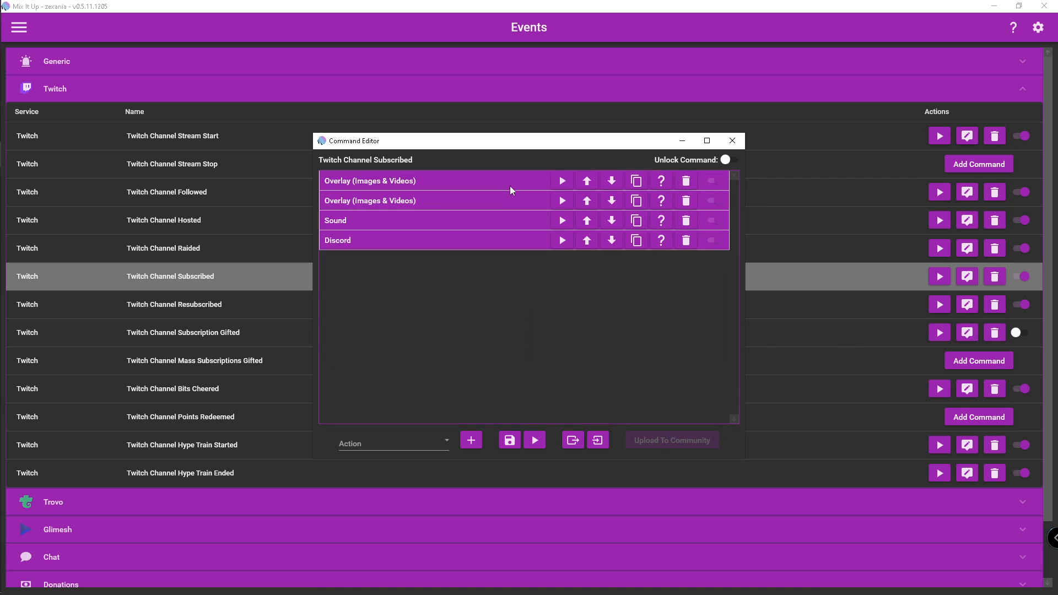
Make the Subscribed command's text overlay bold and position it by percentage, about halfway from the left and 52% from the top
click(493, 200)
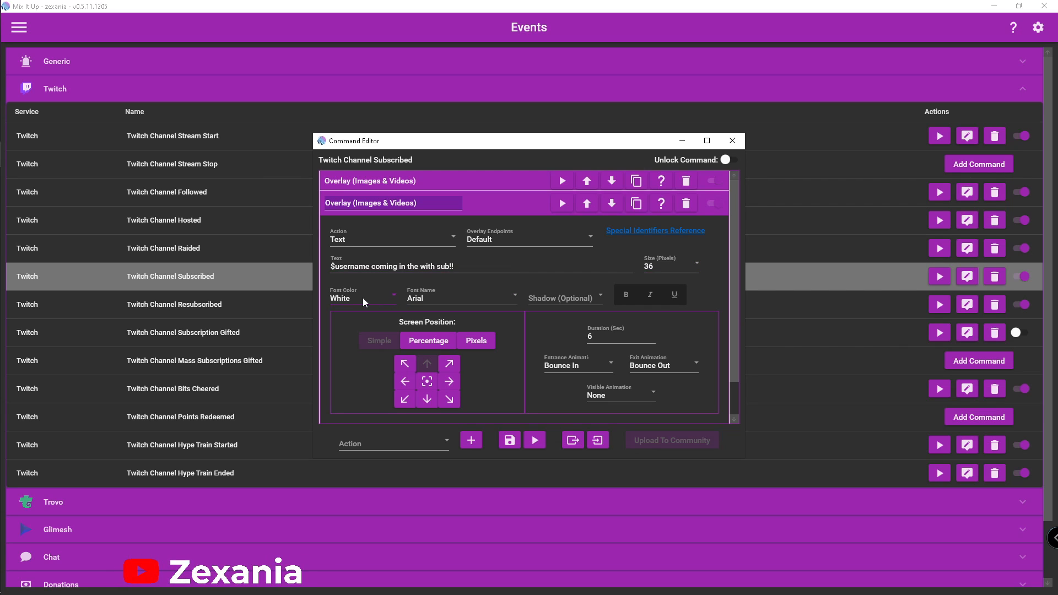
click(626, 295)
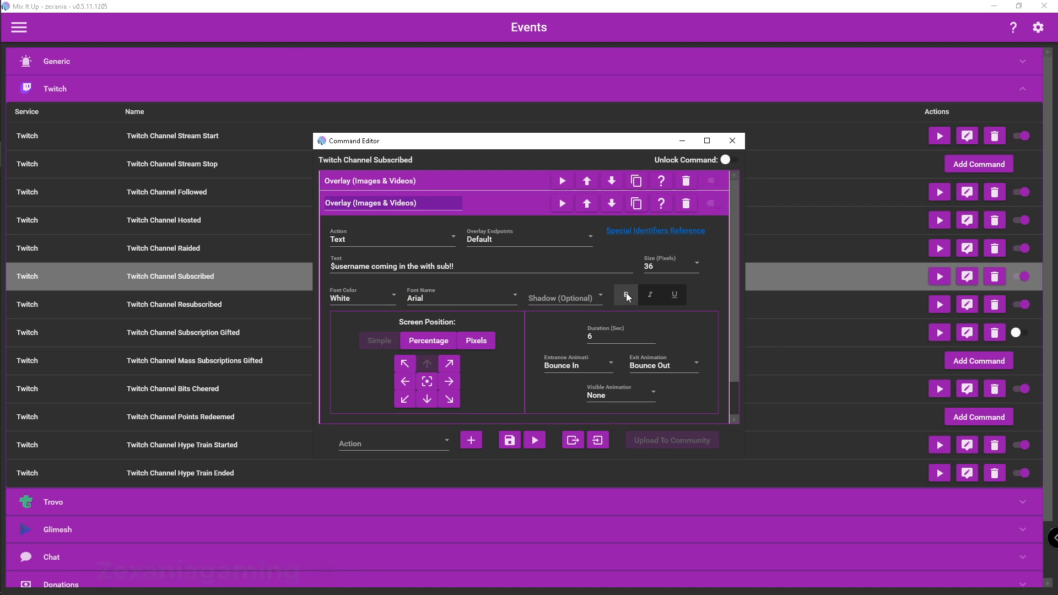
click(428, 341)
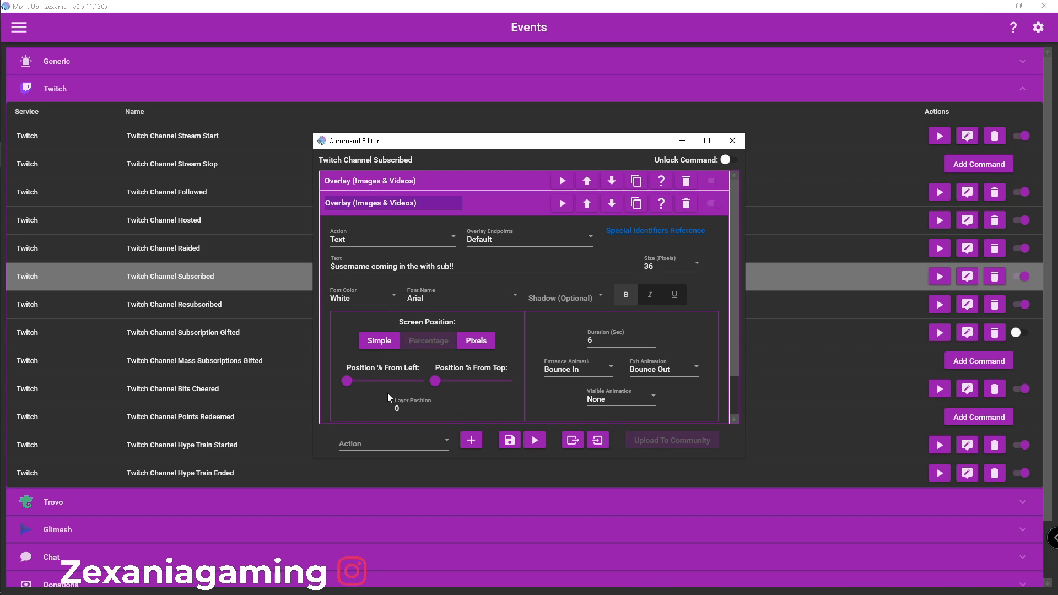
drag(347, 381, 474, 387)
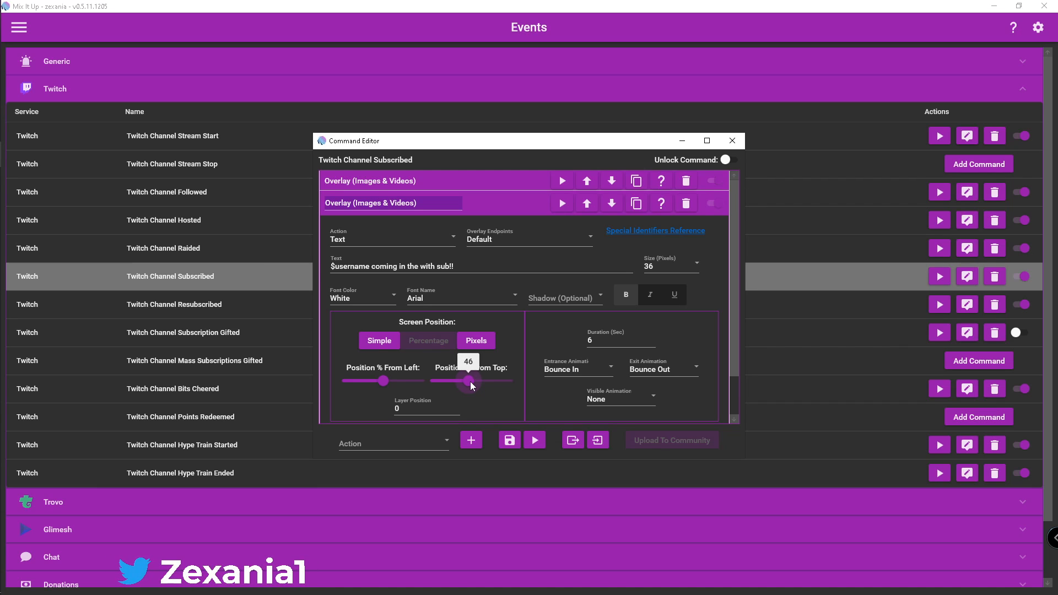
drag(473, 386, 476, 386)
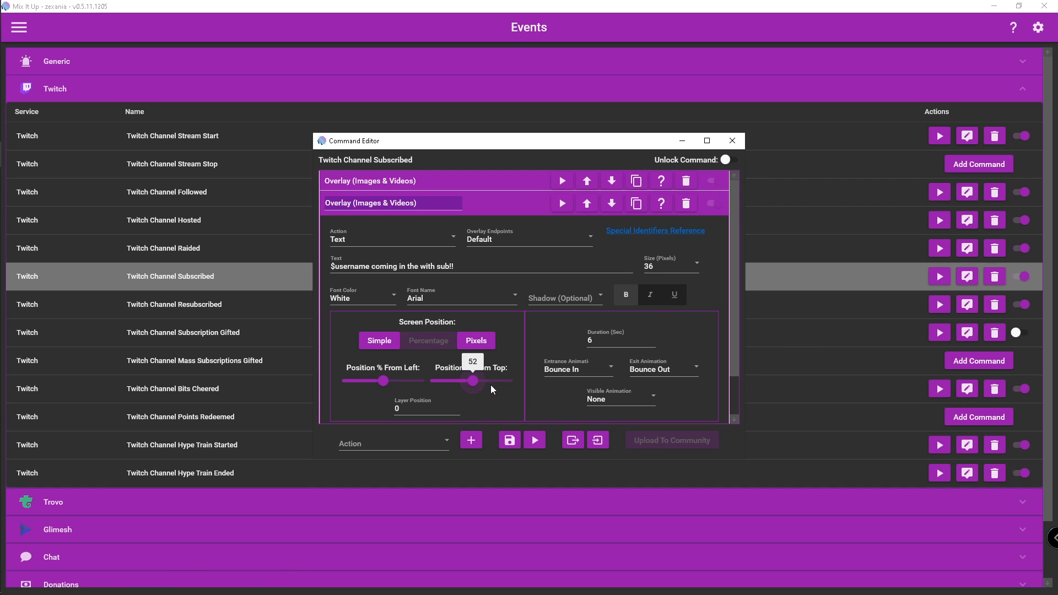
click(493, 210)
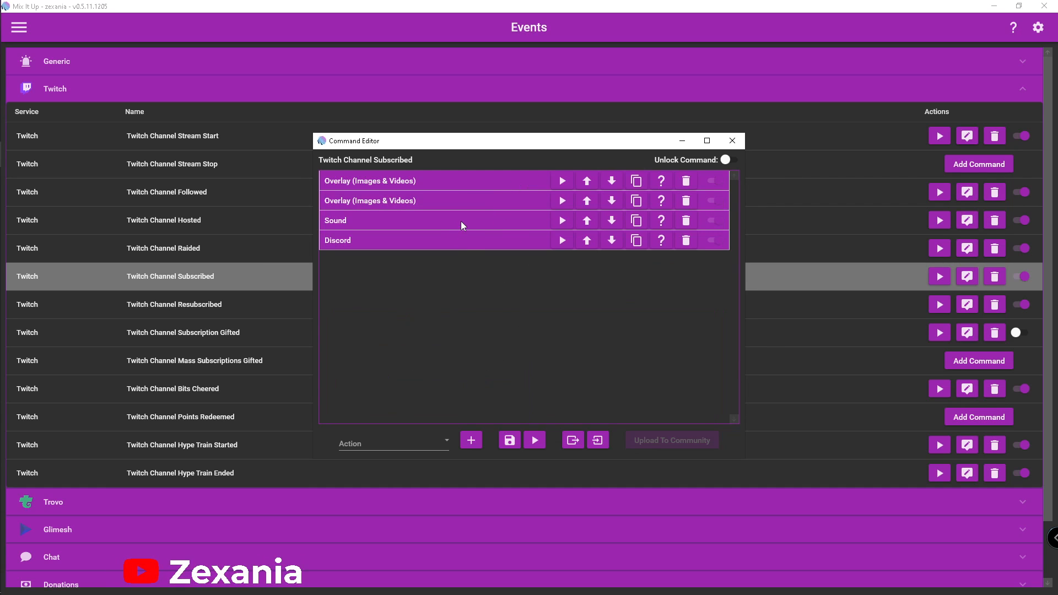
Review the Subscribed command's Sound and Discord actions, collapse them and minimize the Command Editor
click(461, 222)
click(490, 229)
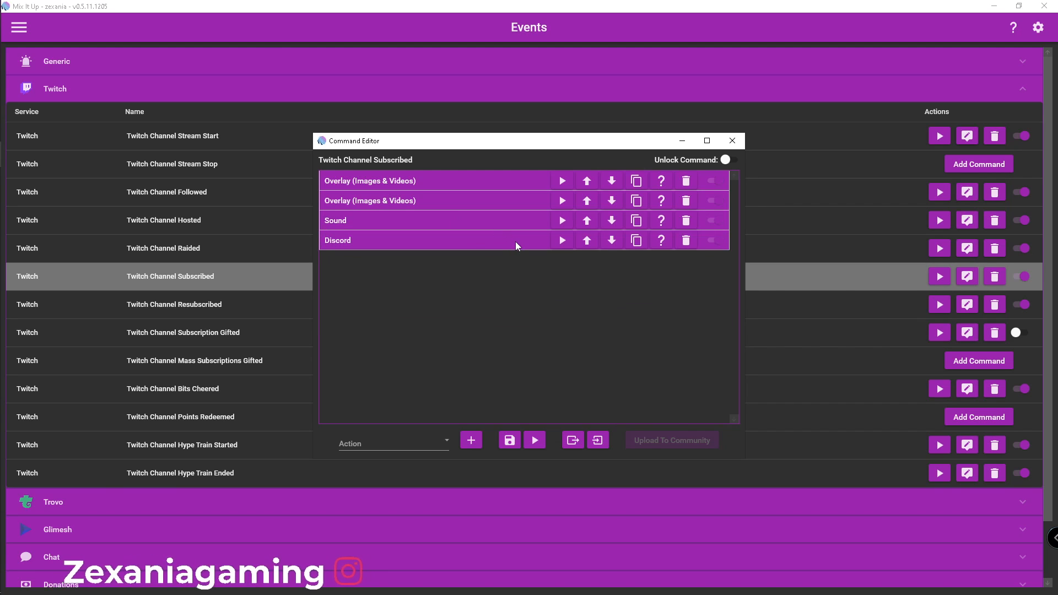
click(516, 242)
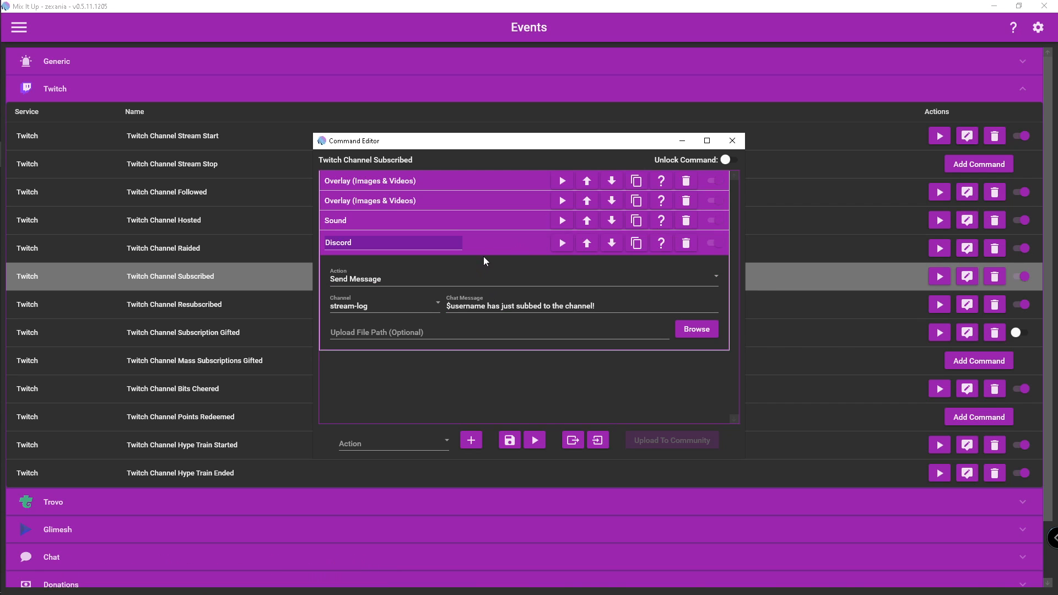
click(497, 243)
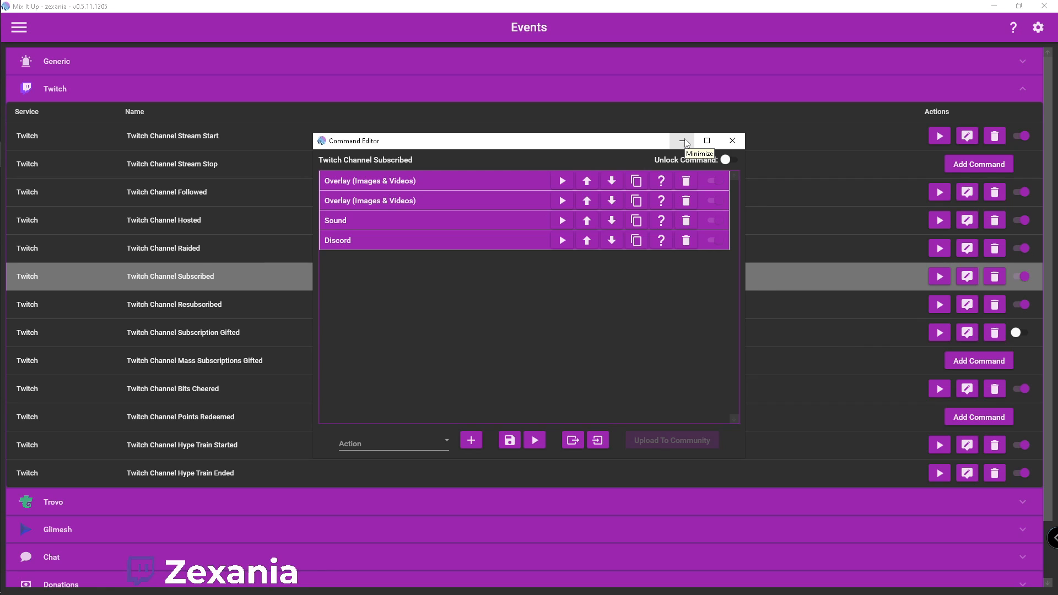
click(683, 143)
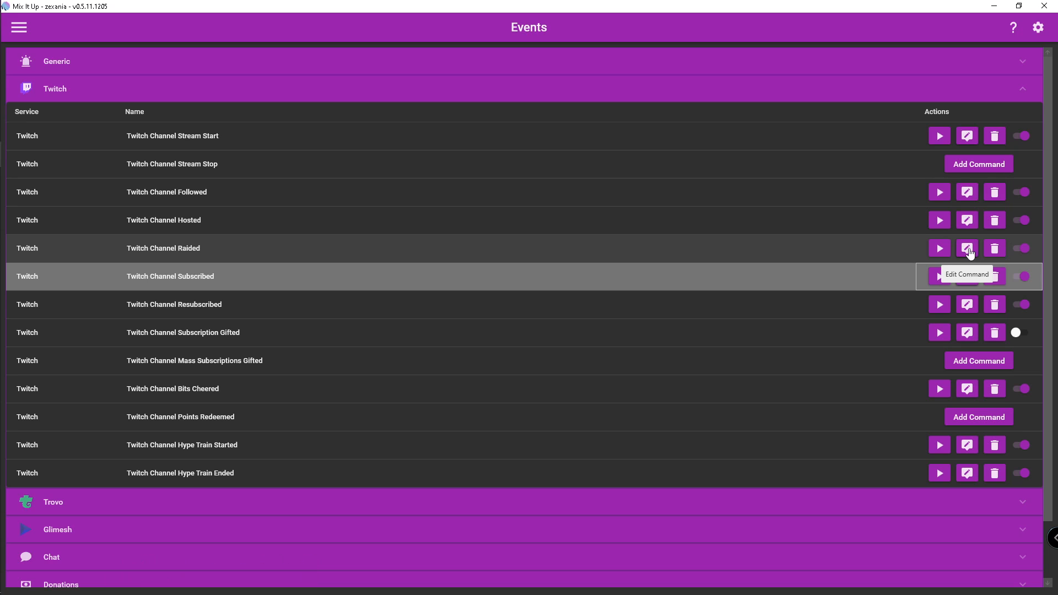
Review the available Chat events, collapse the Chat group and return to the Twitch events
scroll(972, 253, down, 2)
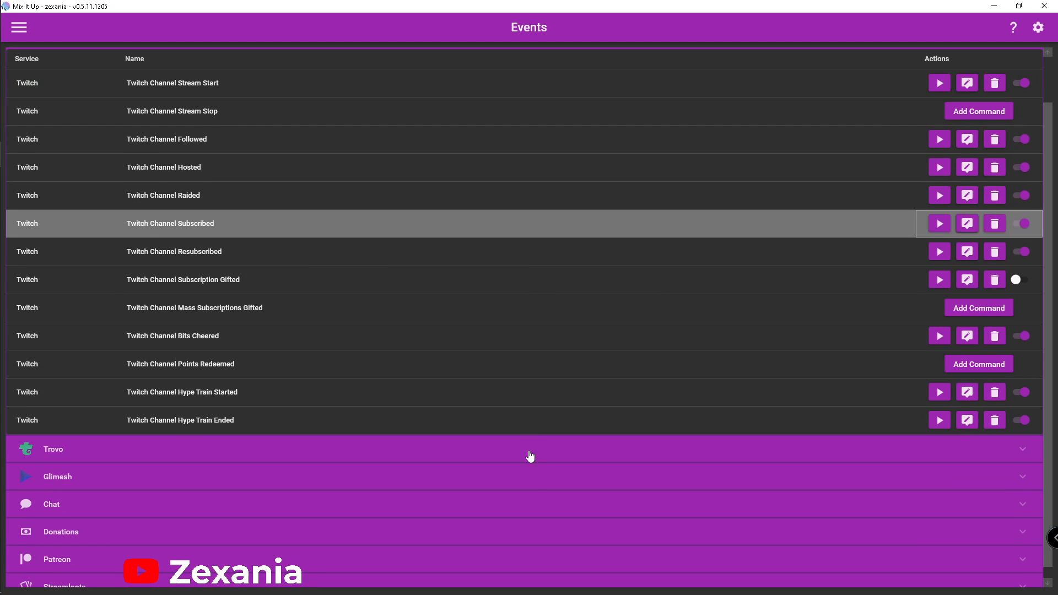
click(799, 510)
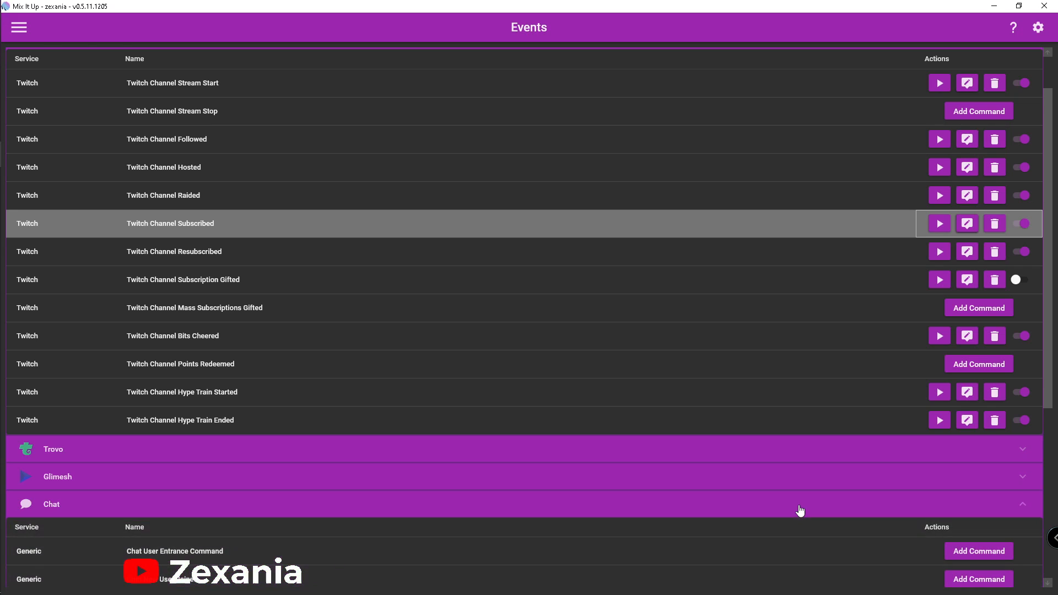
scroll(667, 471, down, 7)
scroll(667, 472, down, 1)
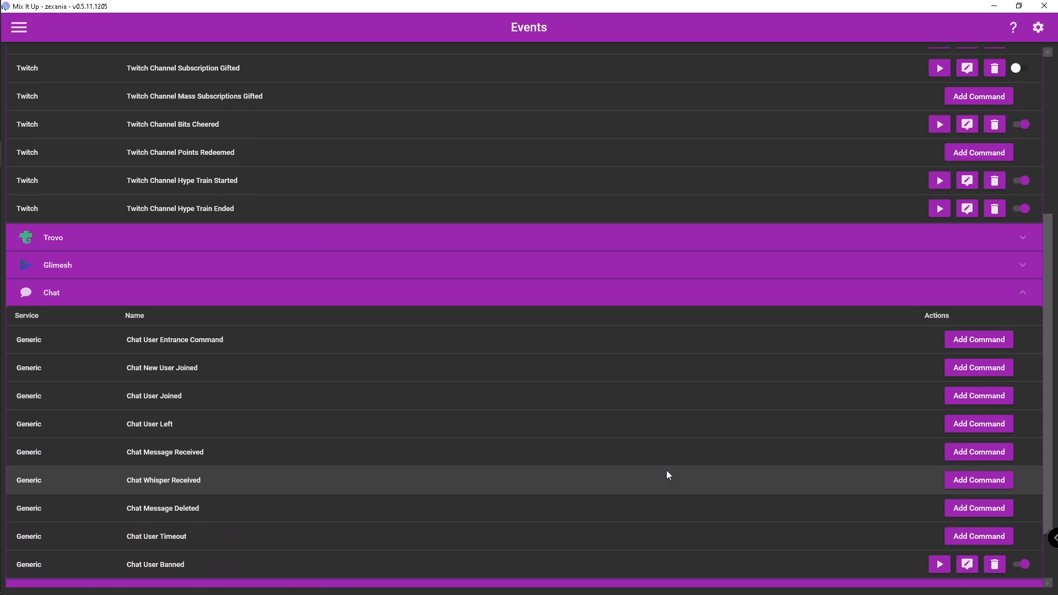
scroll(349, 479, down, 3)
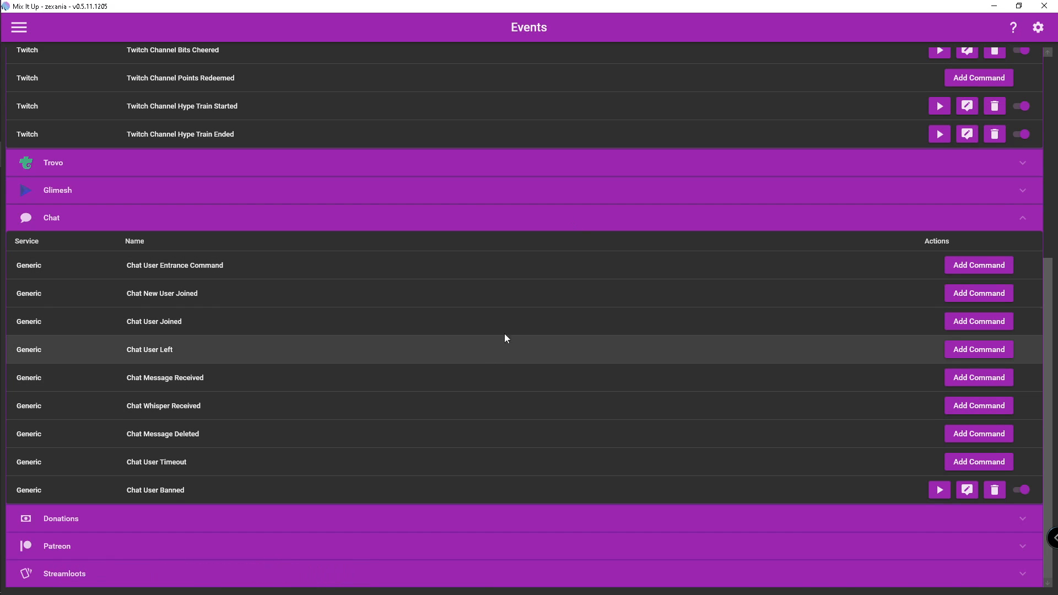
click(630, 219)
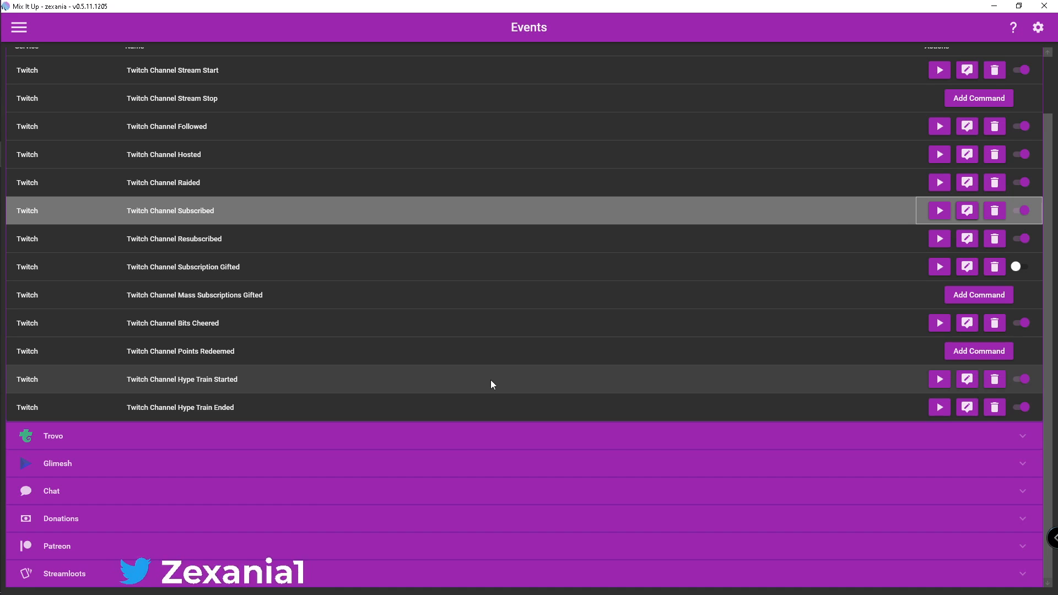
scroll(252, 172, up, 3)
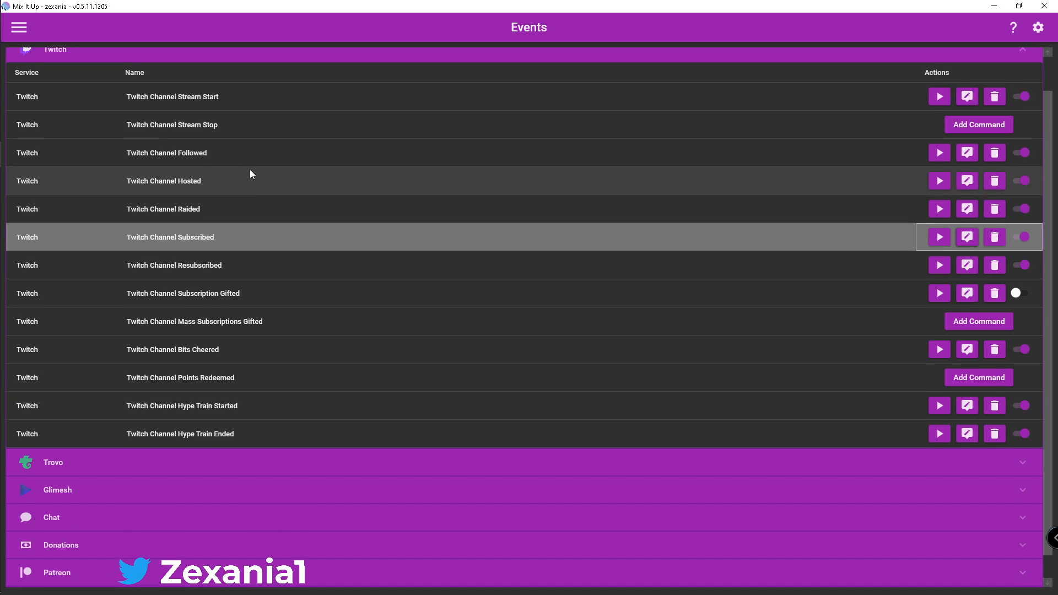